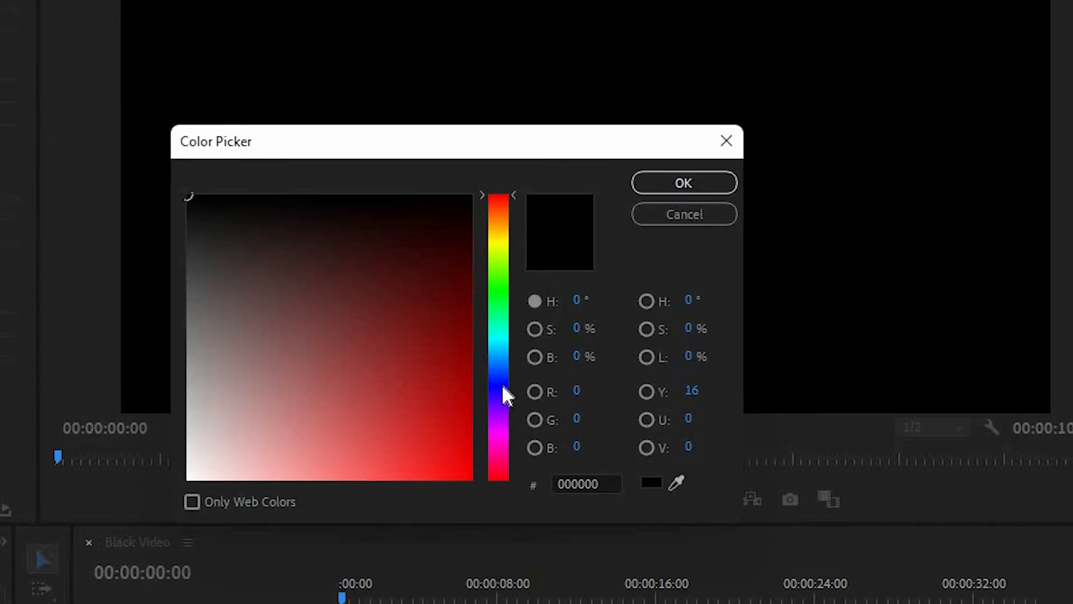
Step: Set the Tint's Map Black To colour on the black video to bright green 0BE525
left_click(489, 404)
left_click_drag(445, 459, 446, 472)
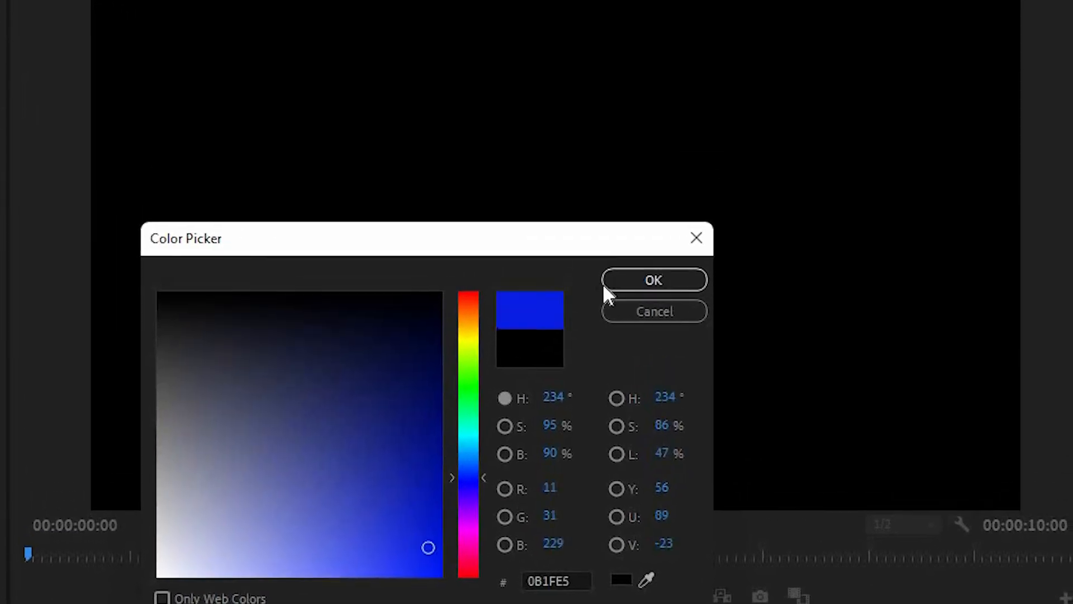
left_click(619, 304)
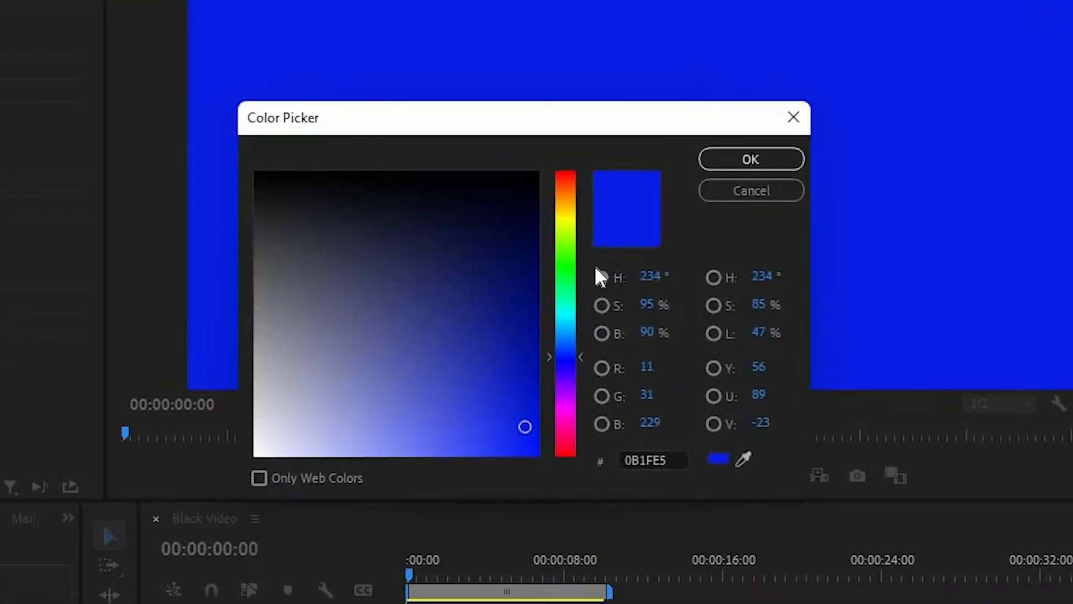
left_click(567, 272)
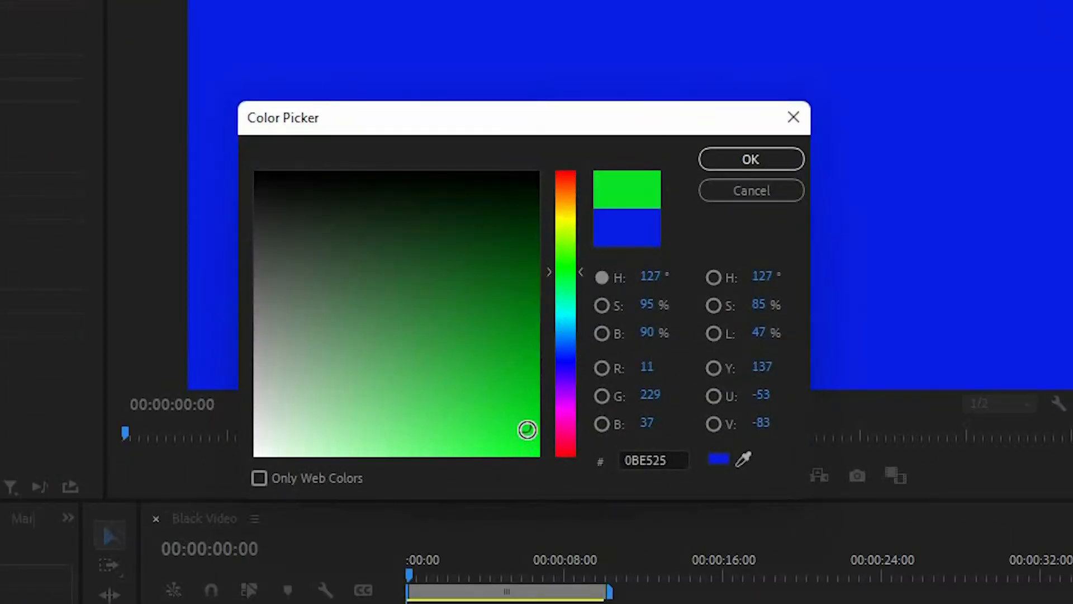
left_click(526, 444)
left_click(743, 158)
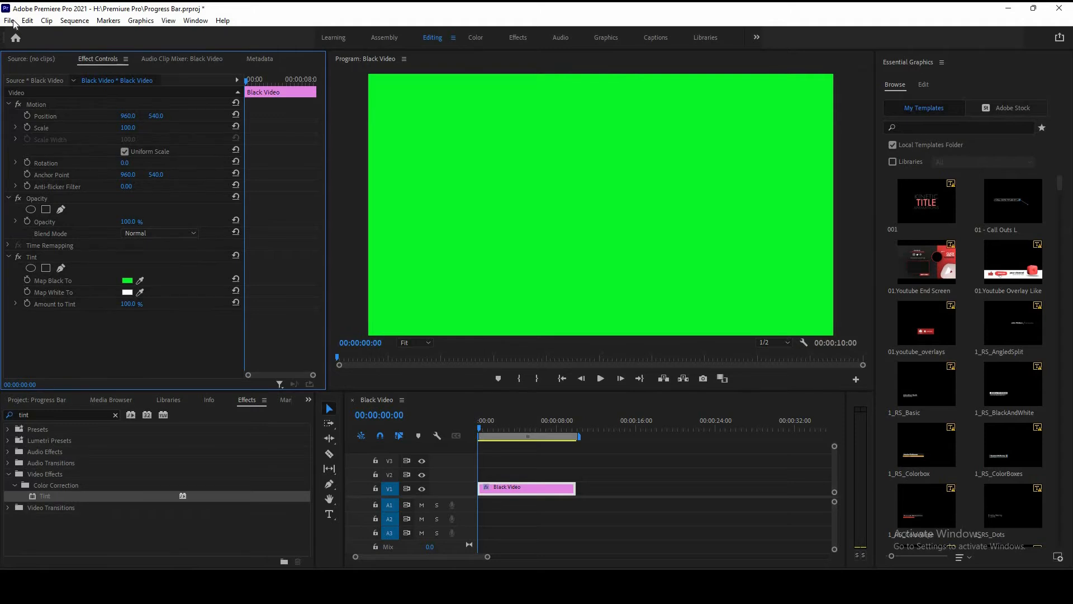
Step: Create a new 1920 x 1080 legacy title
left_click(10, 20)
mouse_move(138, 30)
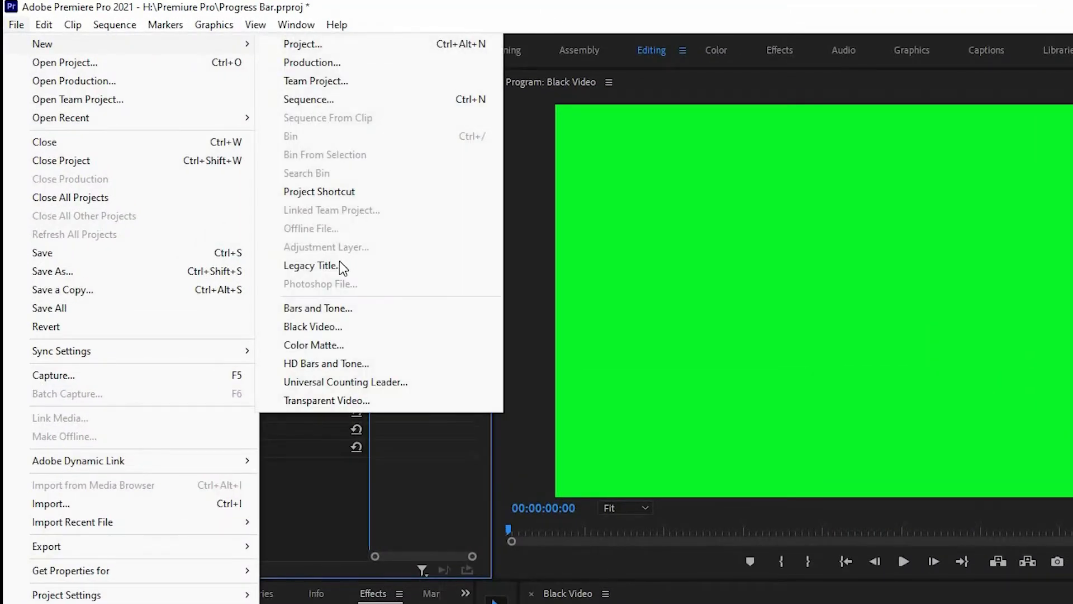
left_click(313, 265)
left_click(526, 388)
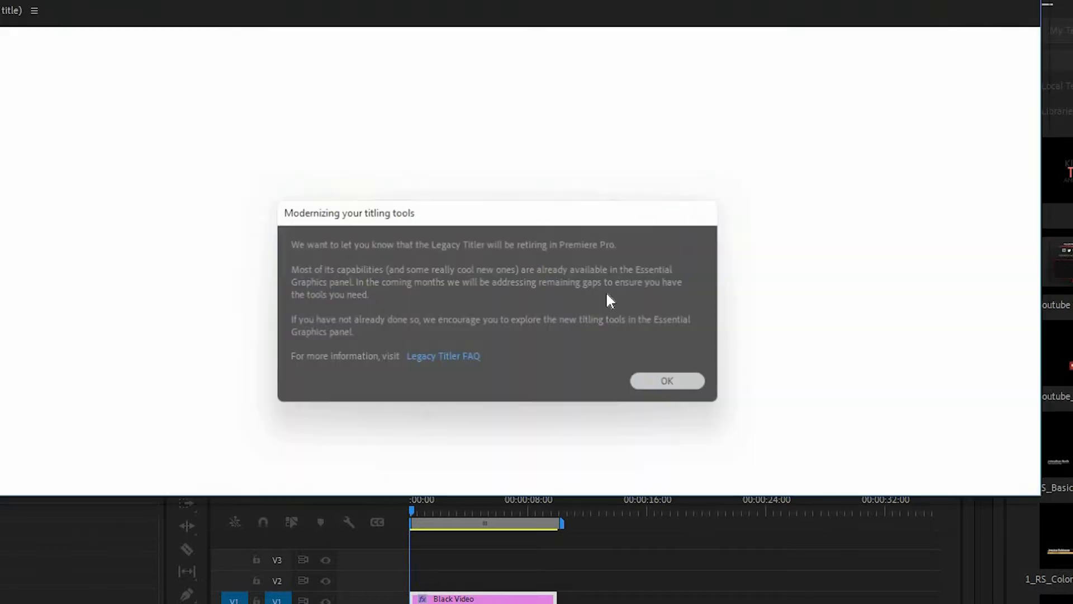
left_click(651, 383)
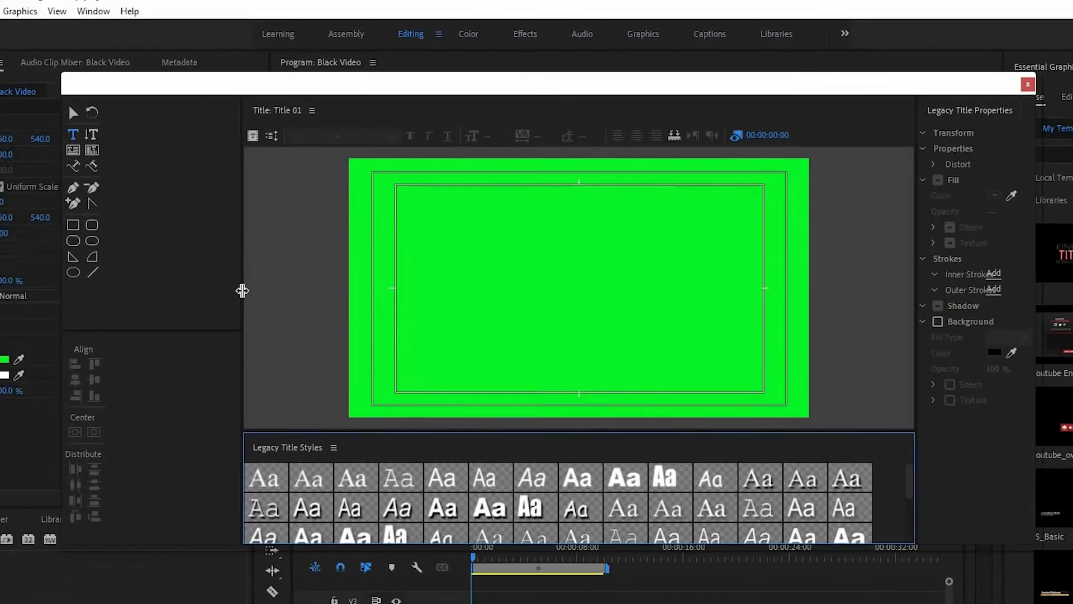
Step: Draw a rectangle about 888 by 266 px in the middle of the title frame with the Rectangle tool
left_click_drag(183, 295, 137, 298)
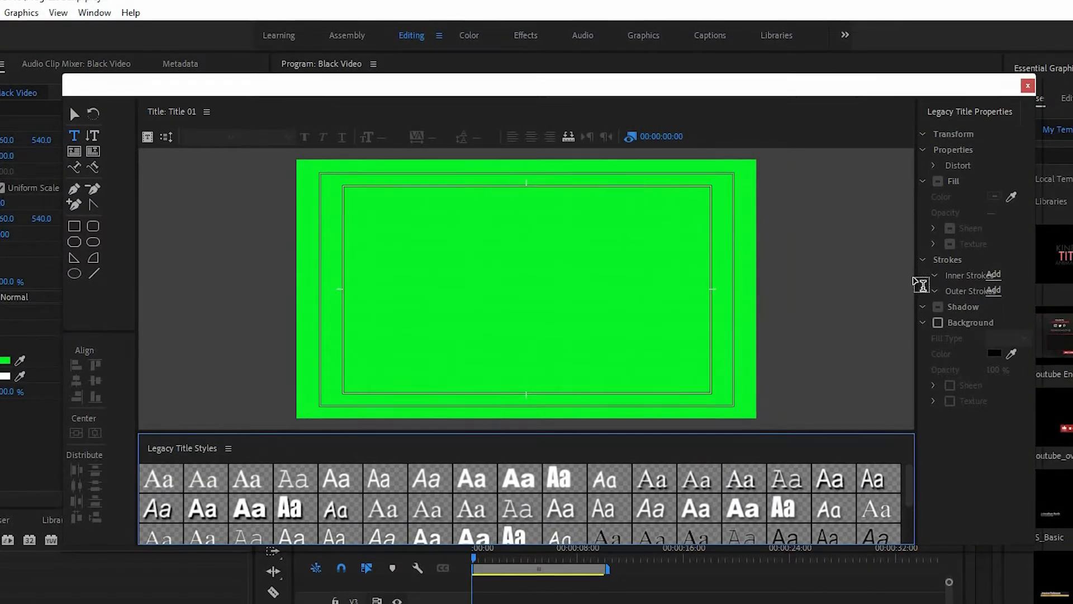
left_click_drag(915, 278, 810, 290)
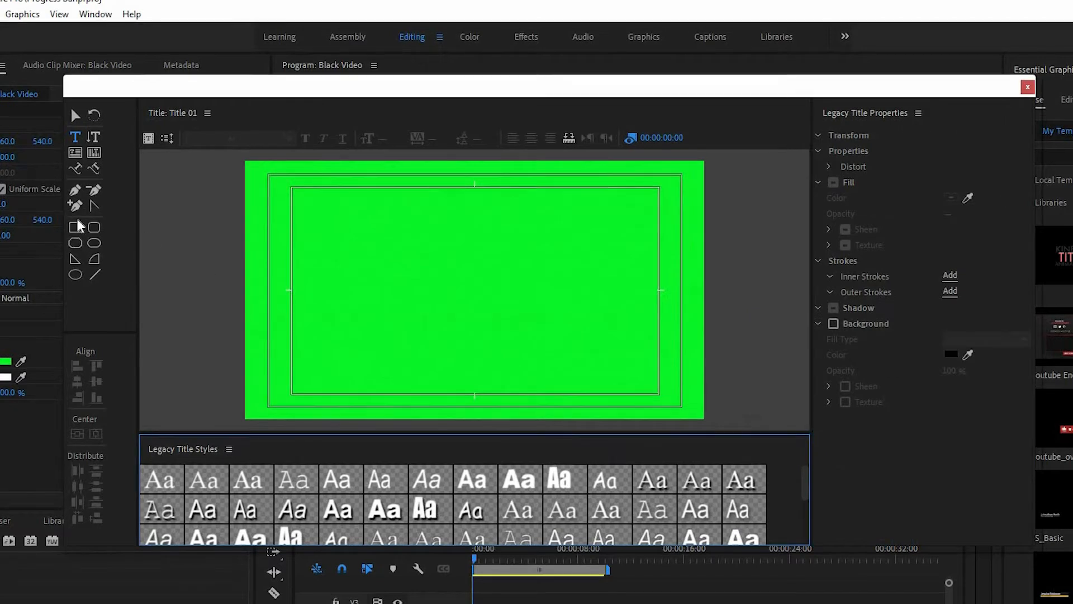
left_click(77, 229)
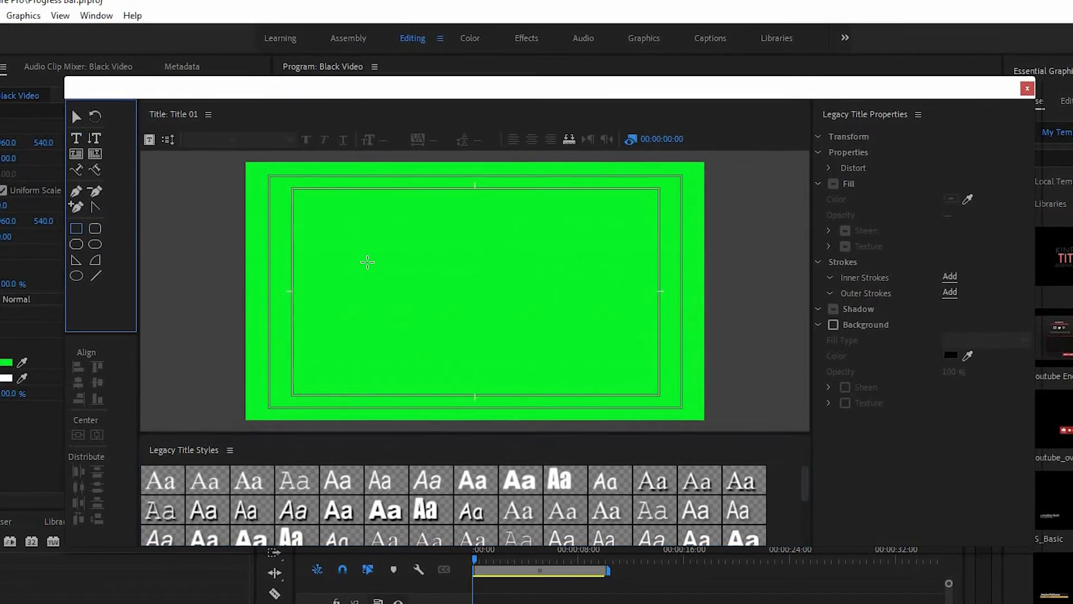
mouse_move(376, 268)
left_mouse_down()
mouse_move(455, 314)
mouse_move(554, 318)
mouse_move(588, 333)
mouse_move(579, 315)
left_mouse_up()
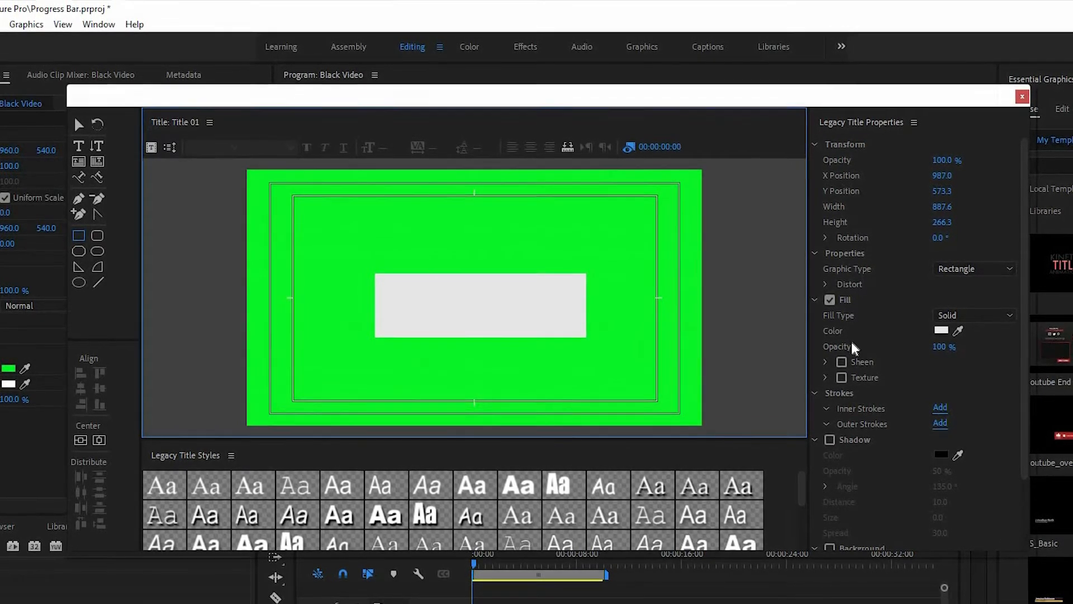
Step: Turn off the rectangle's fill and add an outer stroke with size 27
left_click(830, 301)
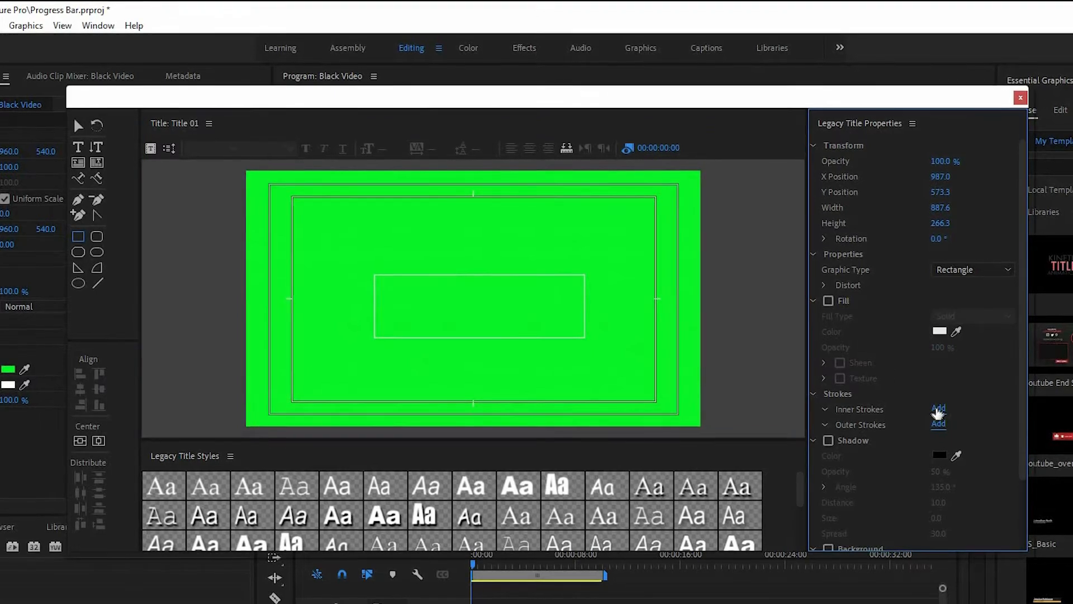
left_click(938, 426)
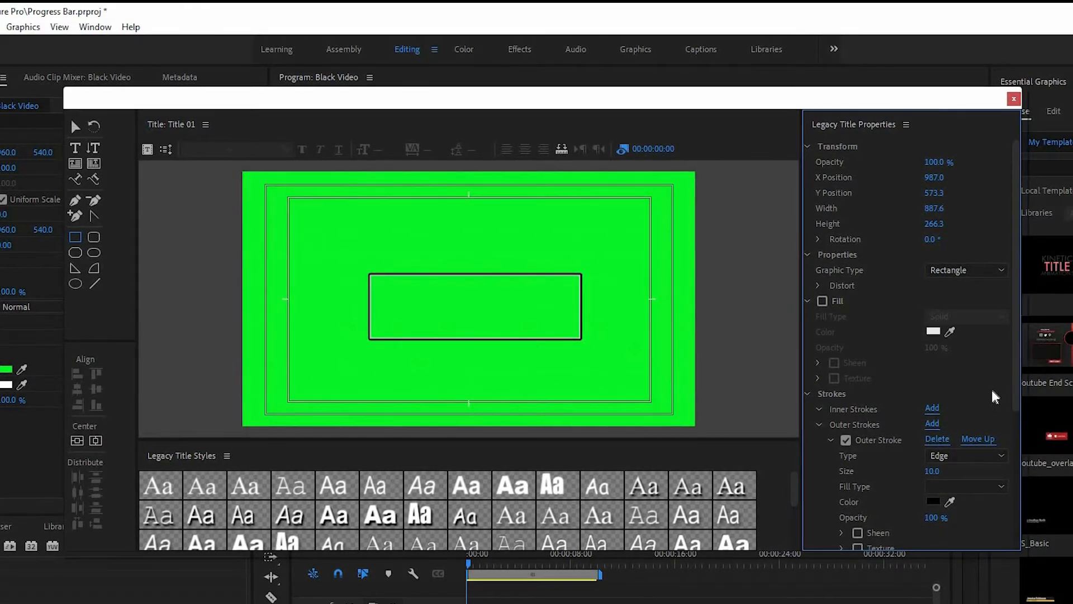
scroll(987, 392, "down", 2)
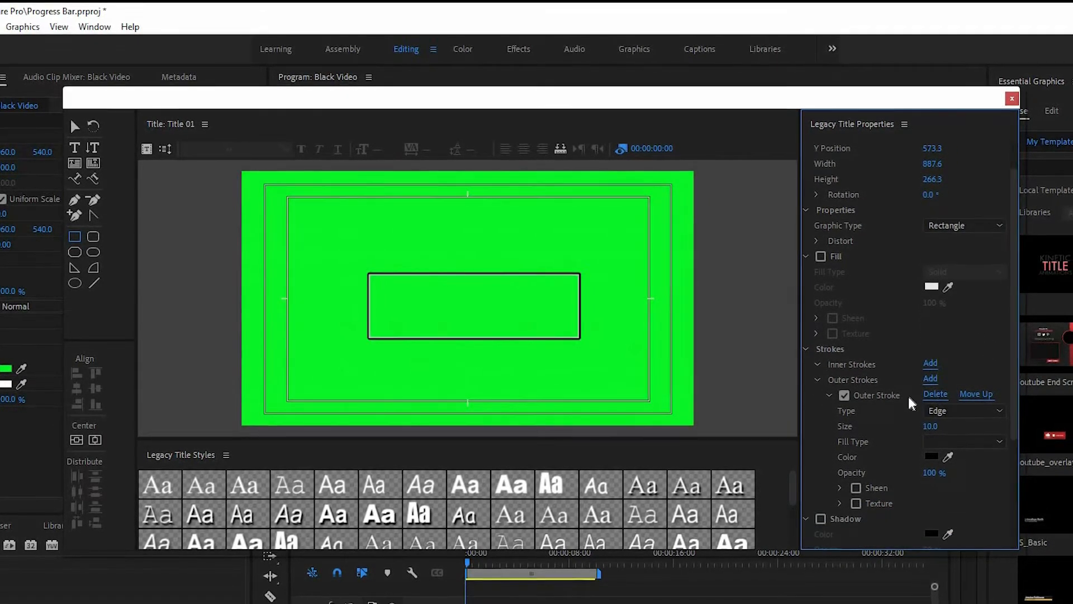
left_click_drag(933, 426, 949, 427)
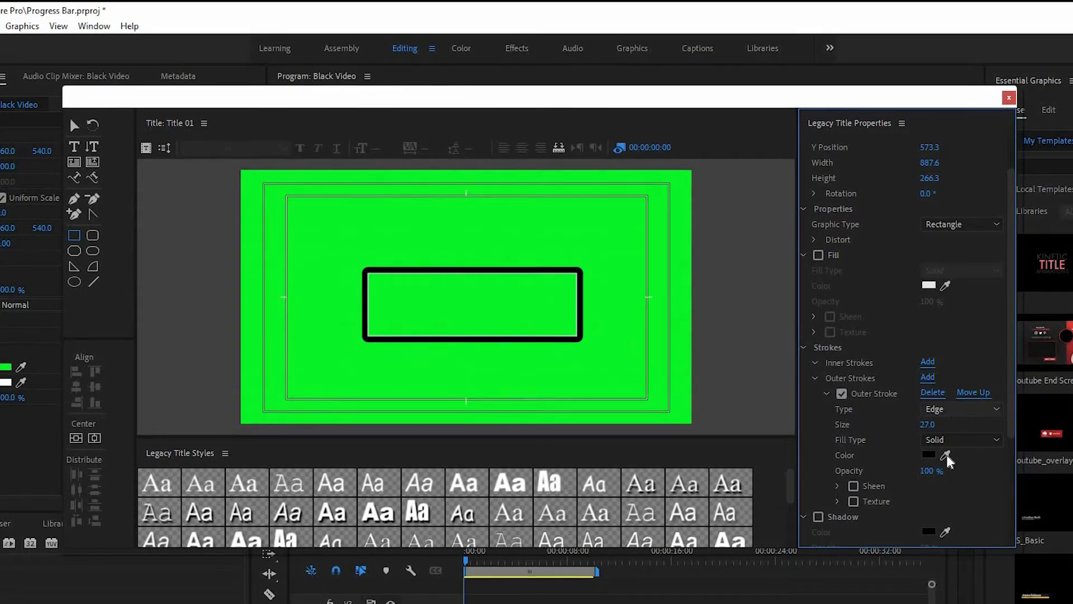
Step: Set the outer stroke colour to white
left_click(941, 454)
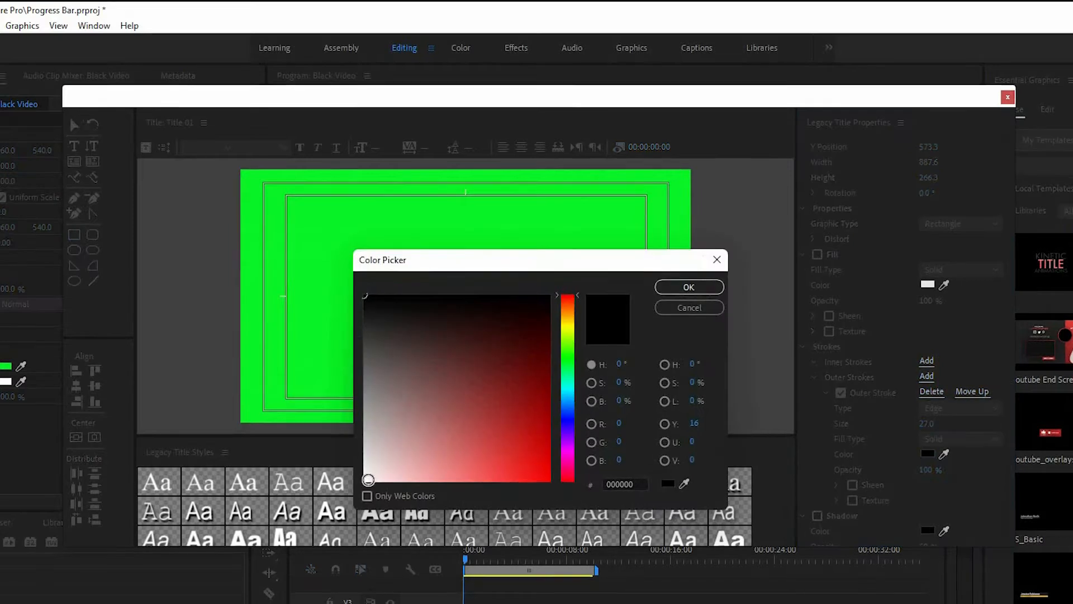
left_click(366, 475)
left_click(706, 287)
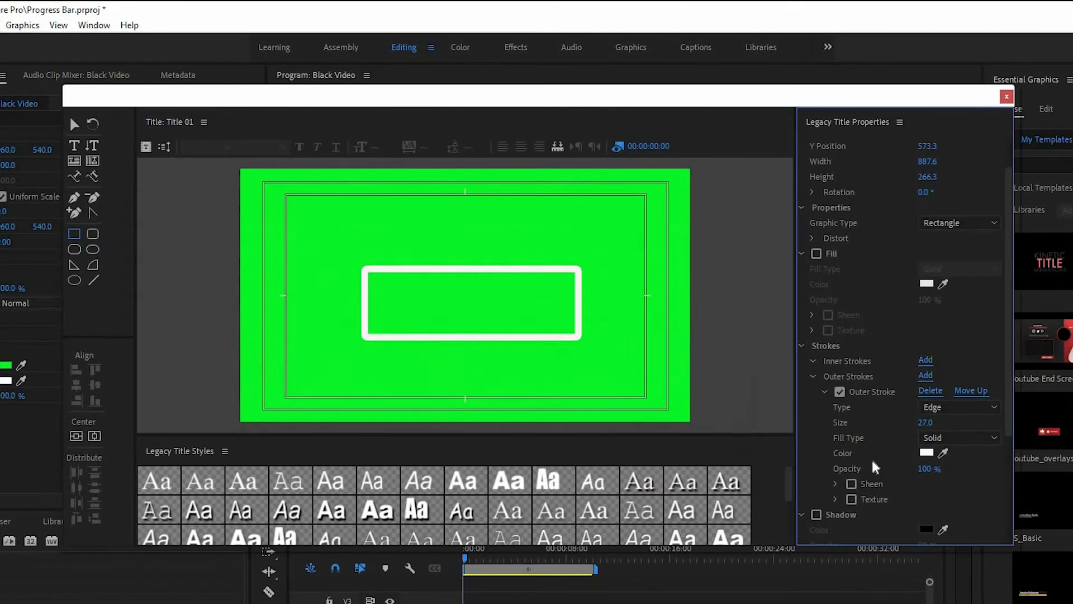
Step: Centre the rectangle vertically in the frame and close the title designer
left_click(74, 124)
left_click(478, 269)
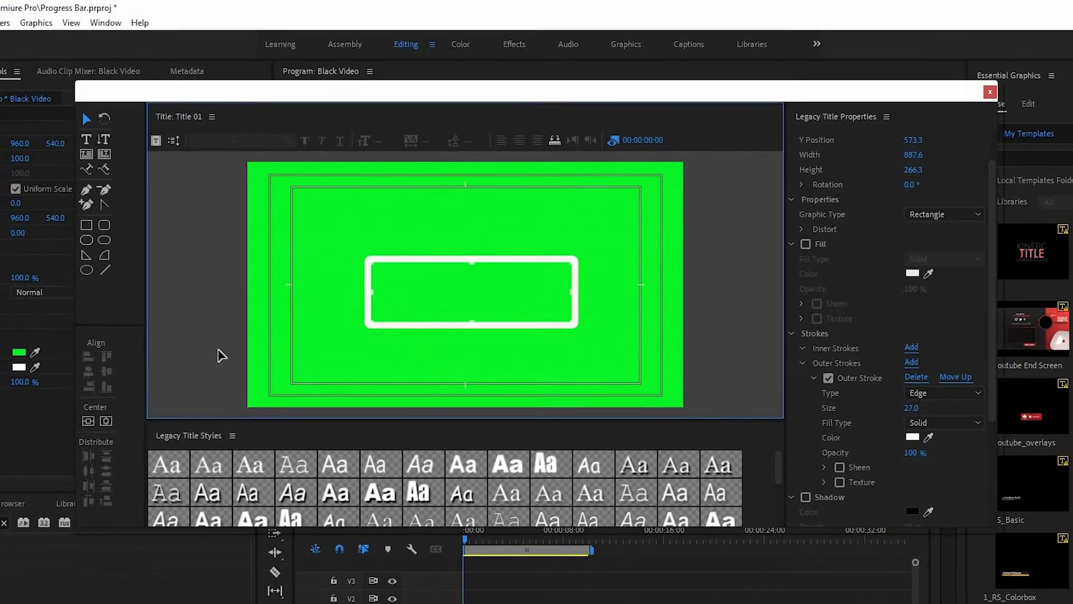
left_click(114, 414)
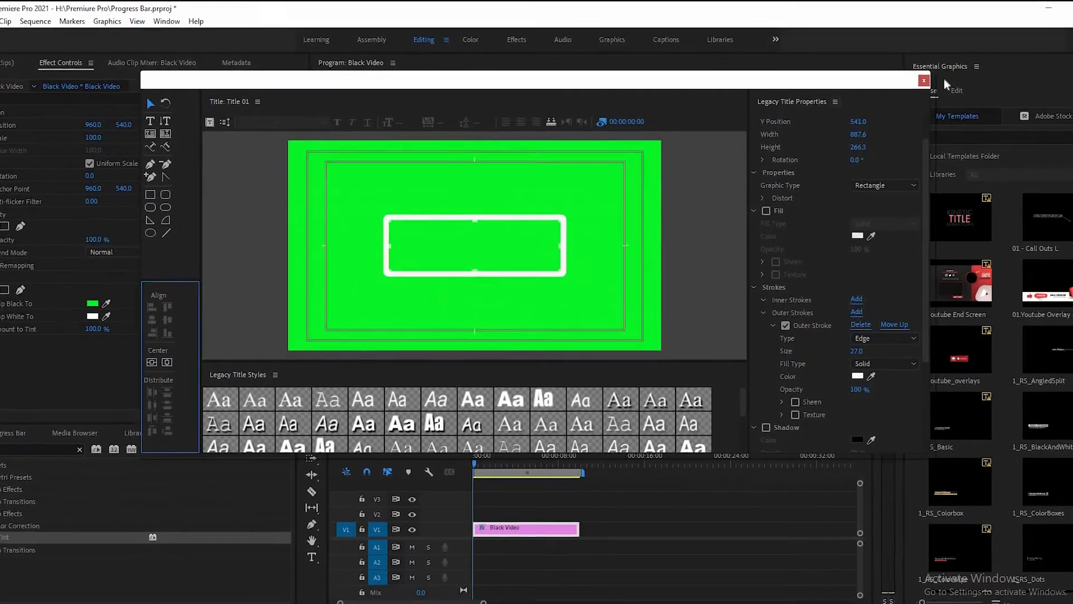
left_click(916, 79)
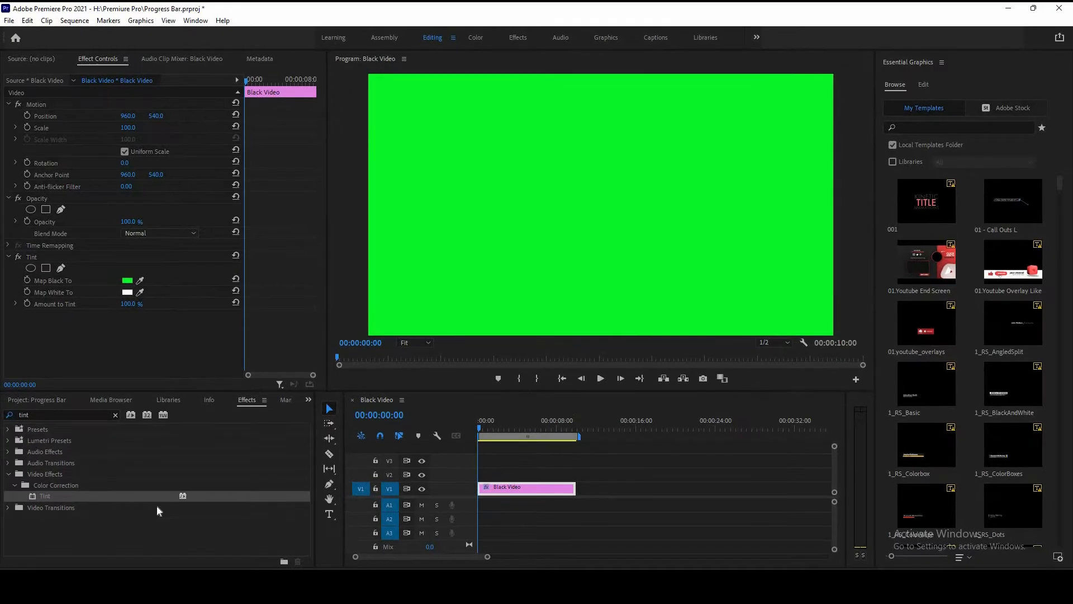
Step: Place Title 01 on track V2 above the green clip
left_click_drag(286, 477, 577, 472)
left_click(518, 426)
left_click(532, 477)
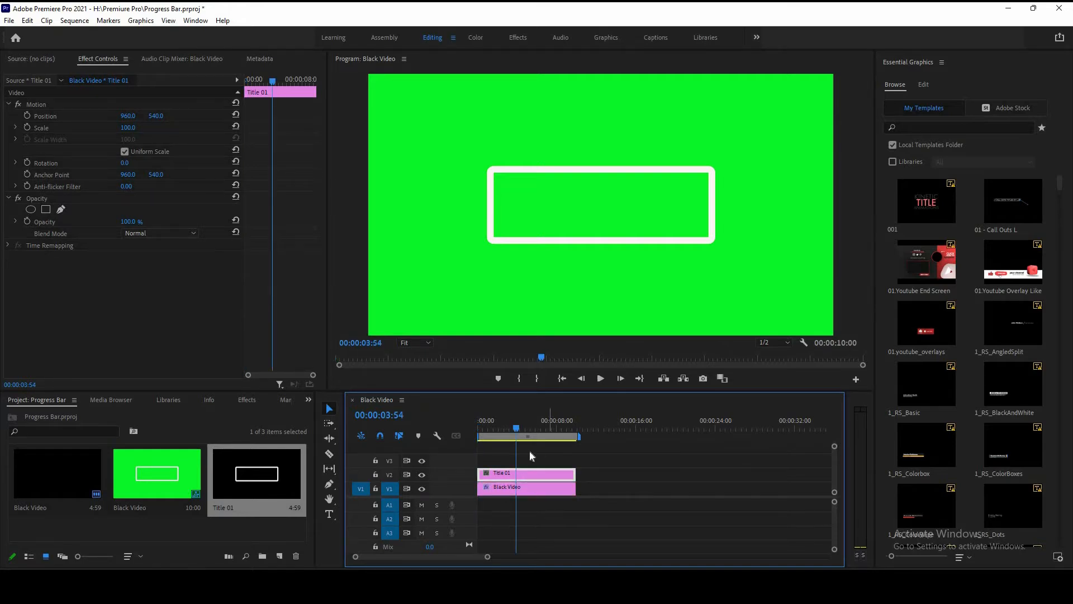
Step: Create a new 1920 x 1080 black video clip in the project
left_click(280, 556)
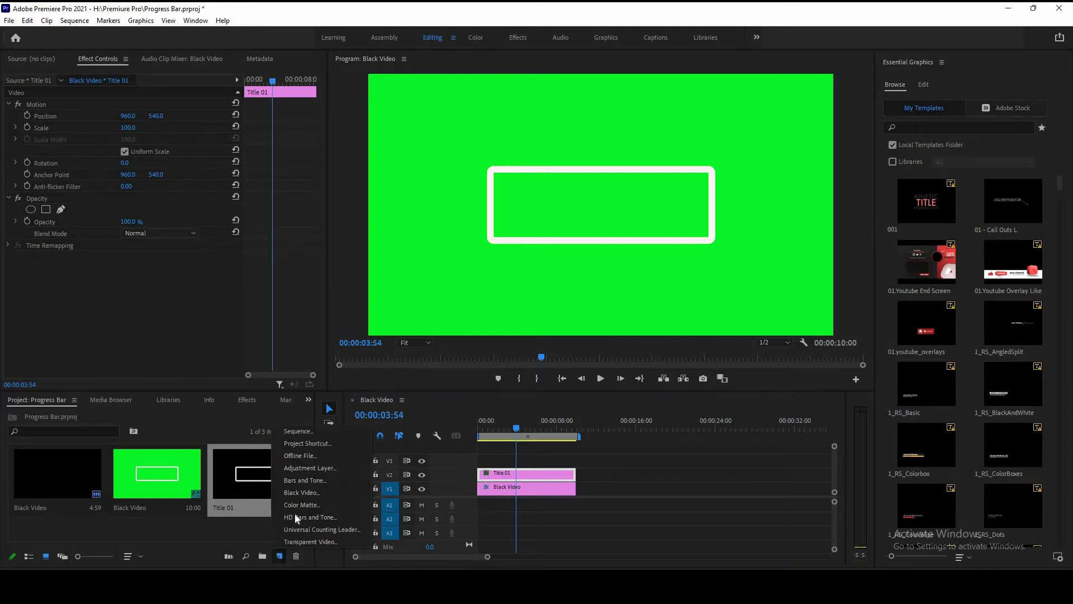
left_click(302, 493)
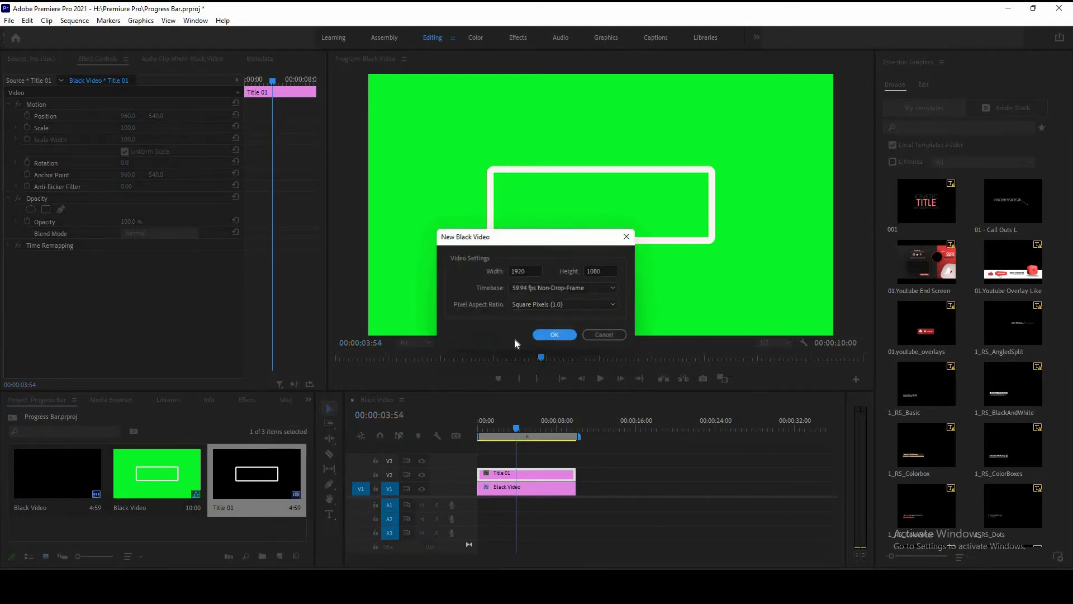
left_click(545, 334)
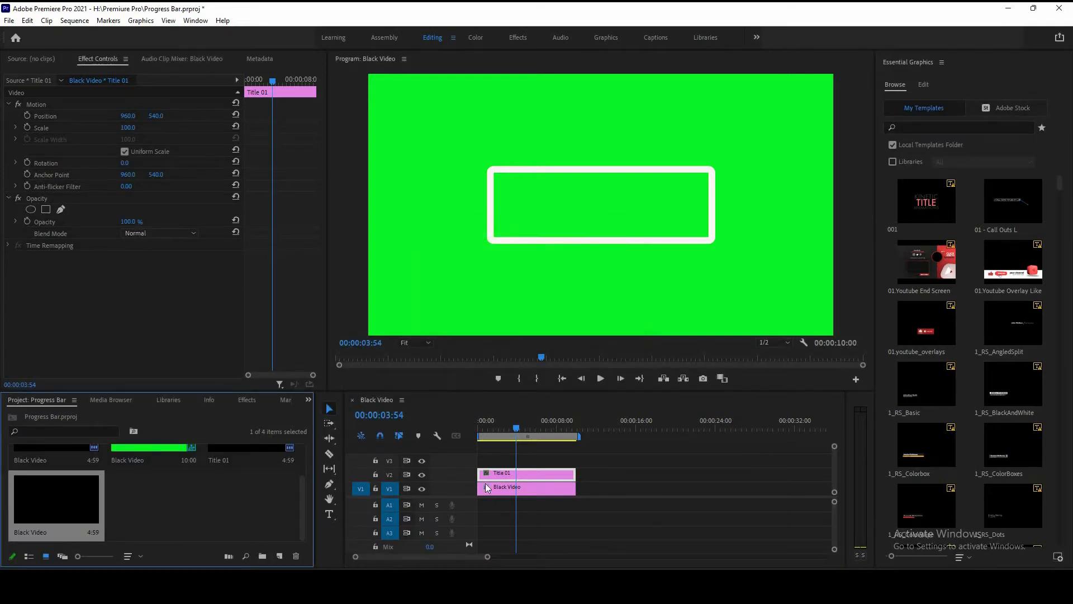
Step: Move the title to V3 and put the new black video on V2 beneath it
left_click_drag(519, 476, 520, 462)
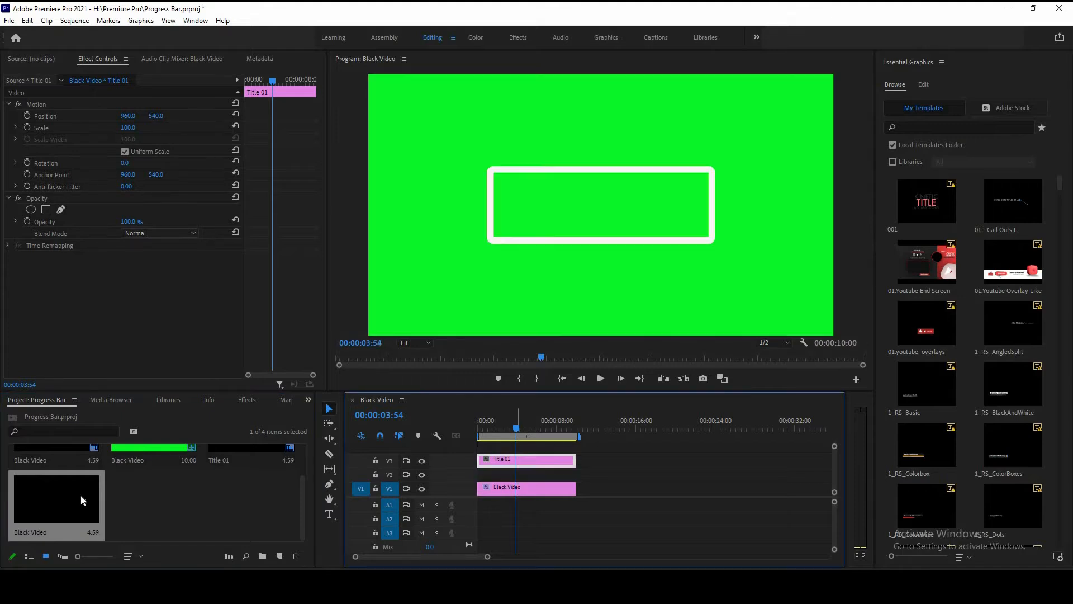
left_click_drag(118, 491, 576, 473)
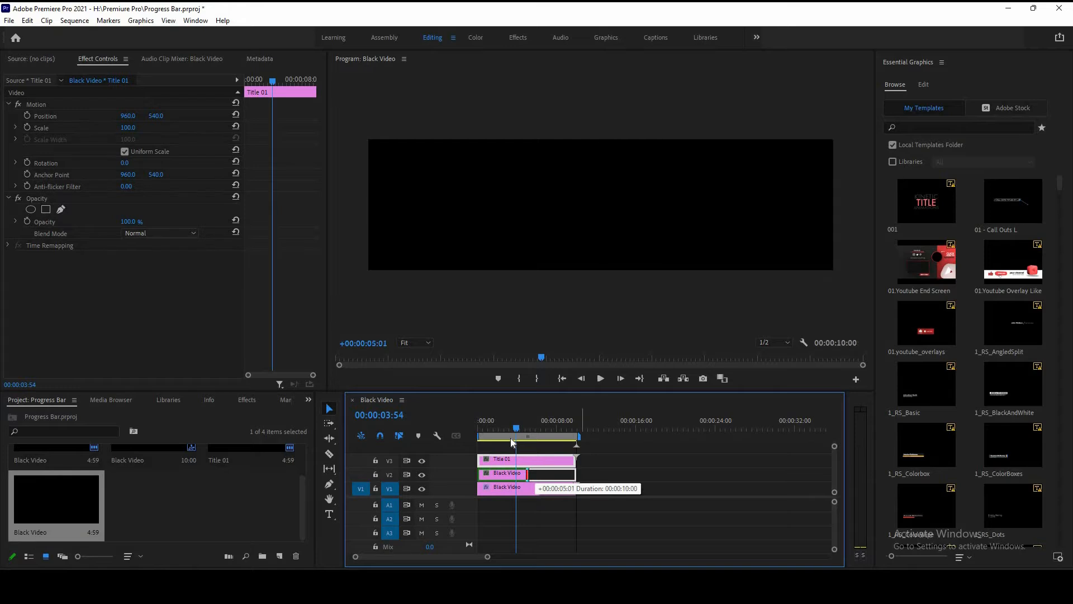
left_click(526, 472)
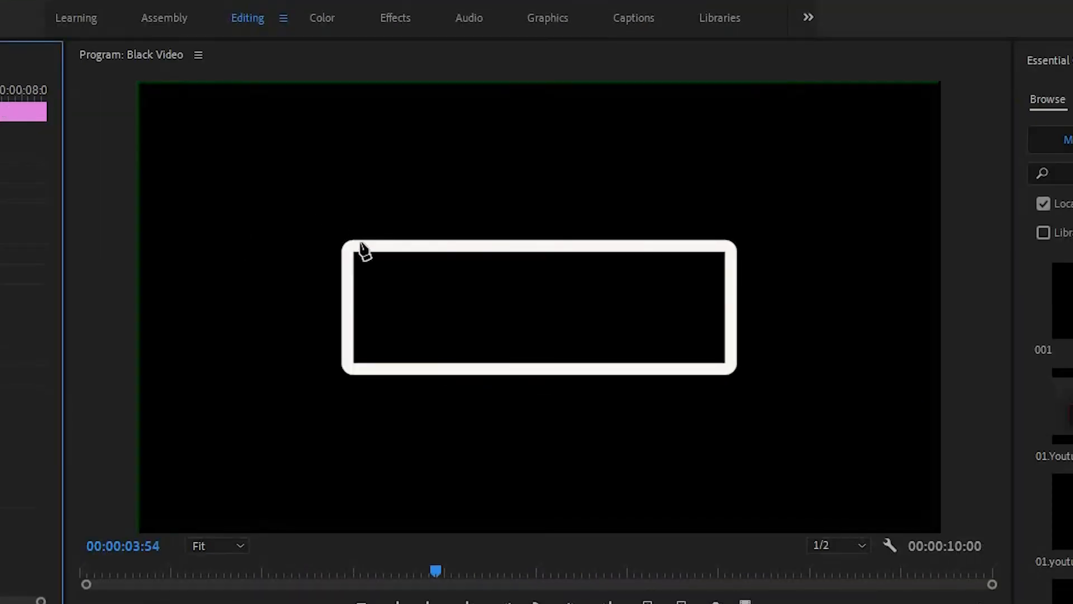
Step: Draw a four-point pen mask on the V2 black video tracing the inside of the rectangle outline
left_click(349, 247)
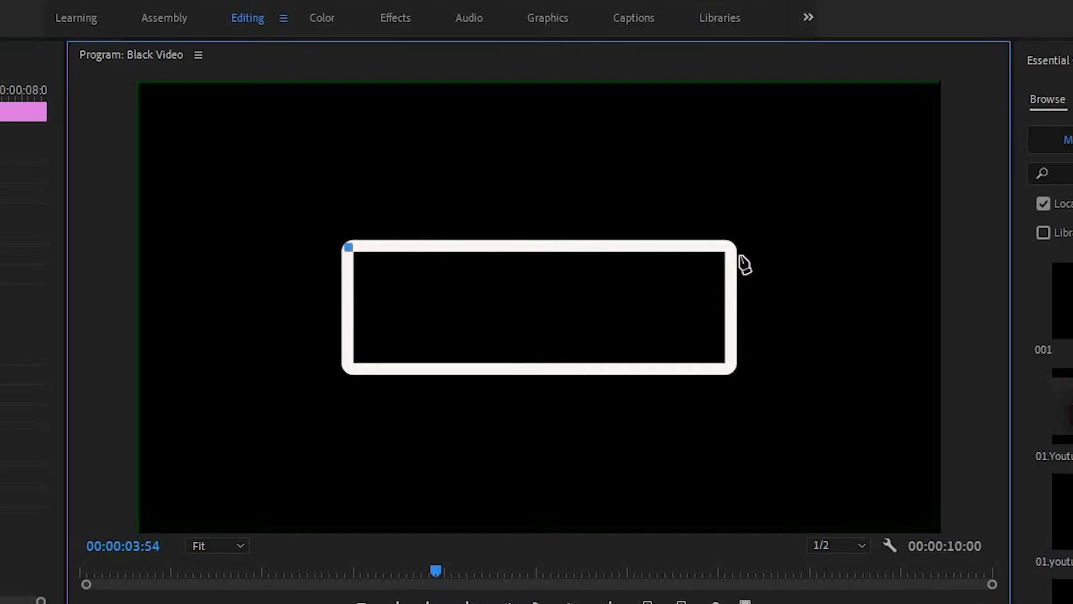
left_click(729, 247)
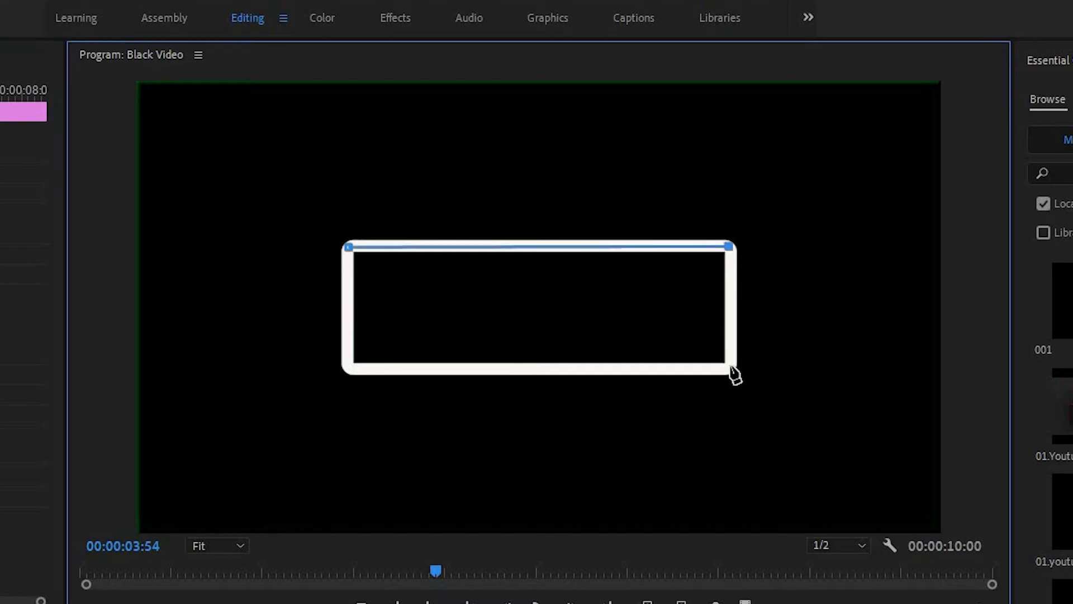
left_click(730, 367)
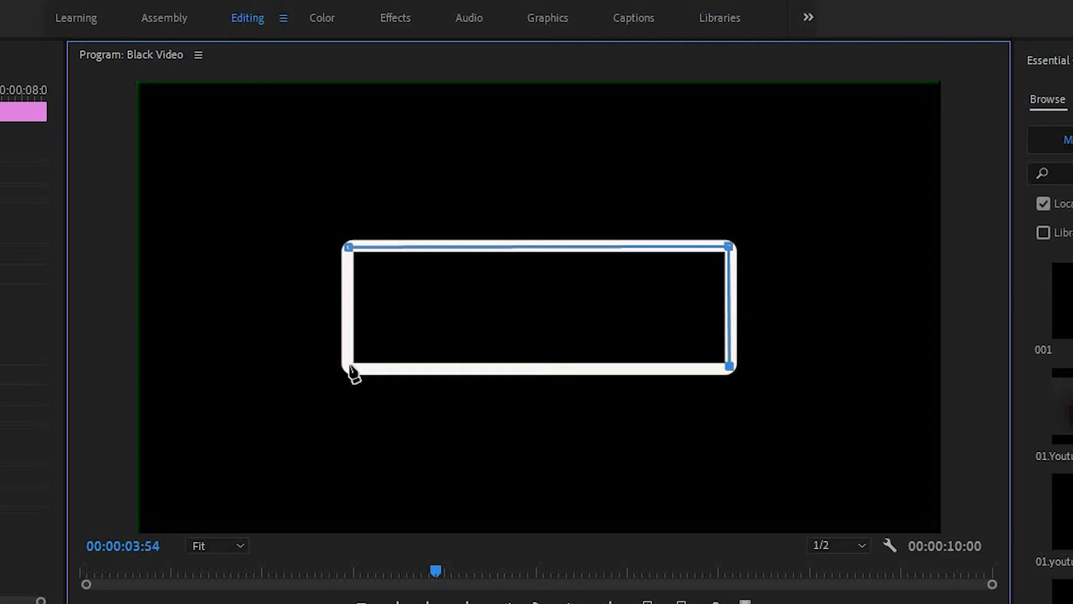
left_click(347, 367)
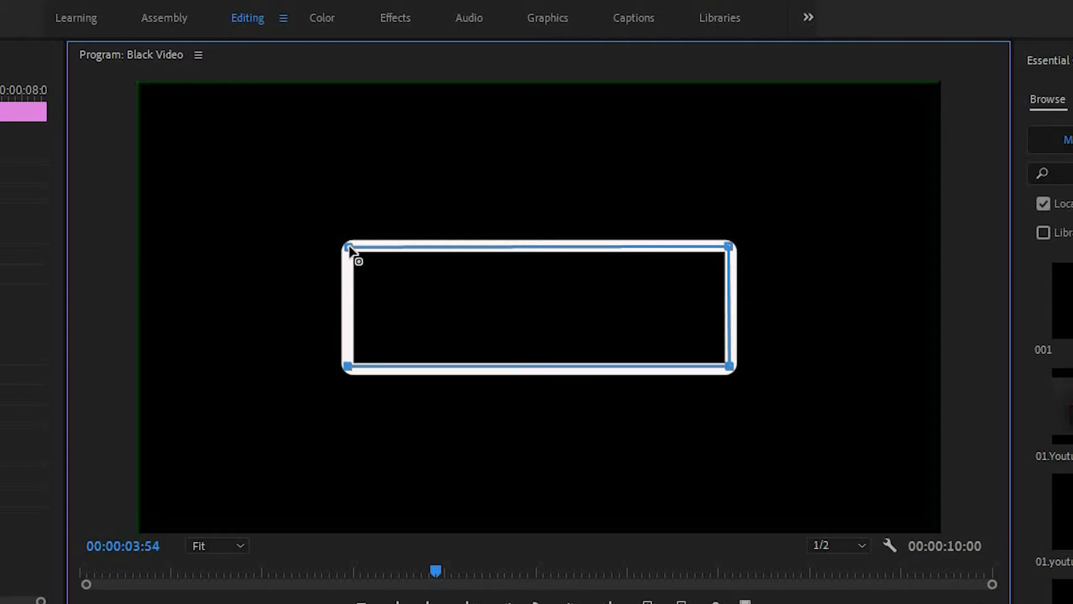
left_click(348, 247)
Step: Set a Mask Path keyframe at the end of the clip, 00:00:09:59
left_click_drag(497, 474, 576, 437)
scroll(587, 447, "up", 3)
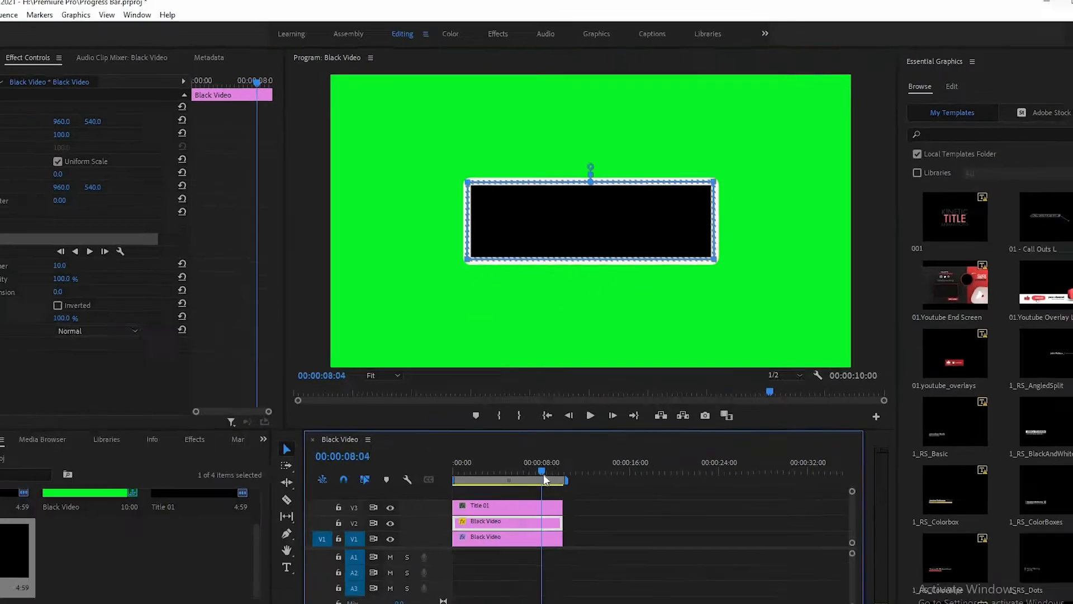
scroll(590, 452, "up", 2)
left_click(635, 429)
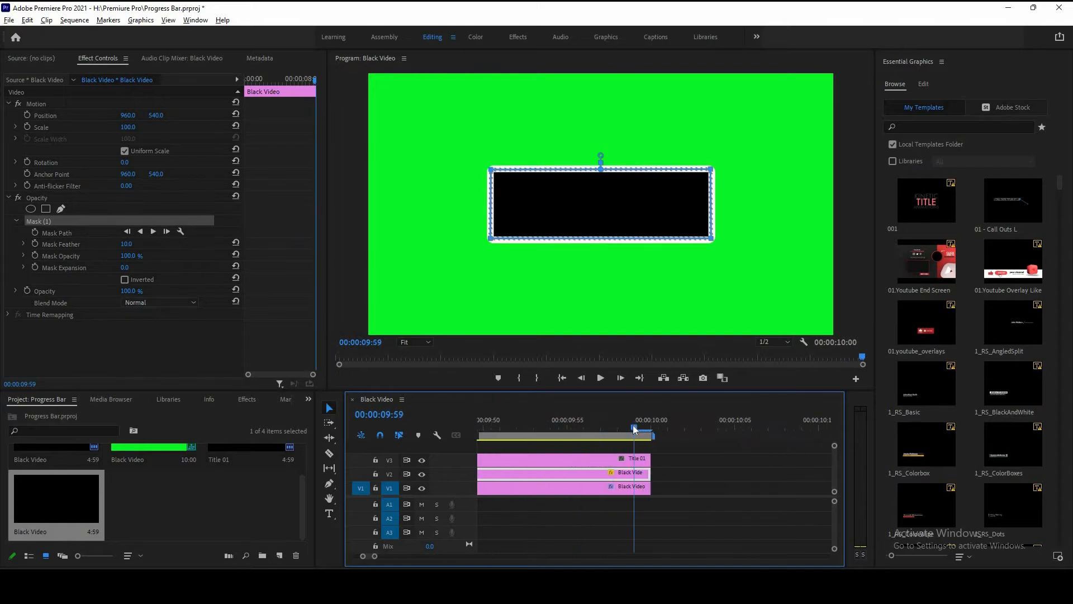
left_click(35, 232)
scroll(600, 460, "down", 4)
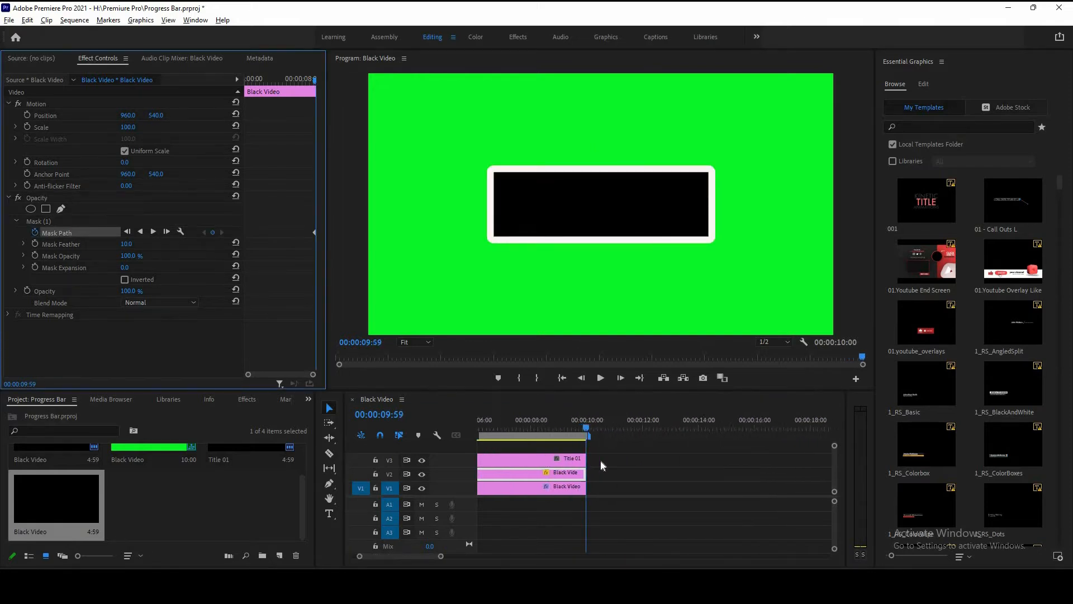
Step: At the clip start, drag the mask's right points onto its left edge, then play back the progress animation
left_click_drag(555, 429, 476, 429)
left_click(42, 222)
left_click_drag(711, 170, 493, 169)
left_click_drag(516, 236, 494, 239)
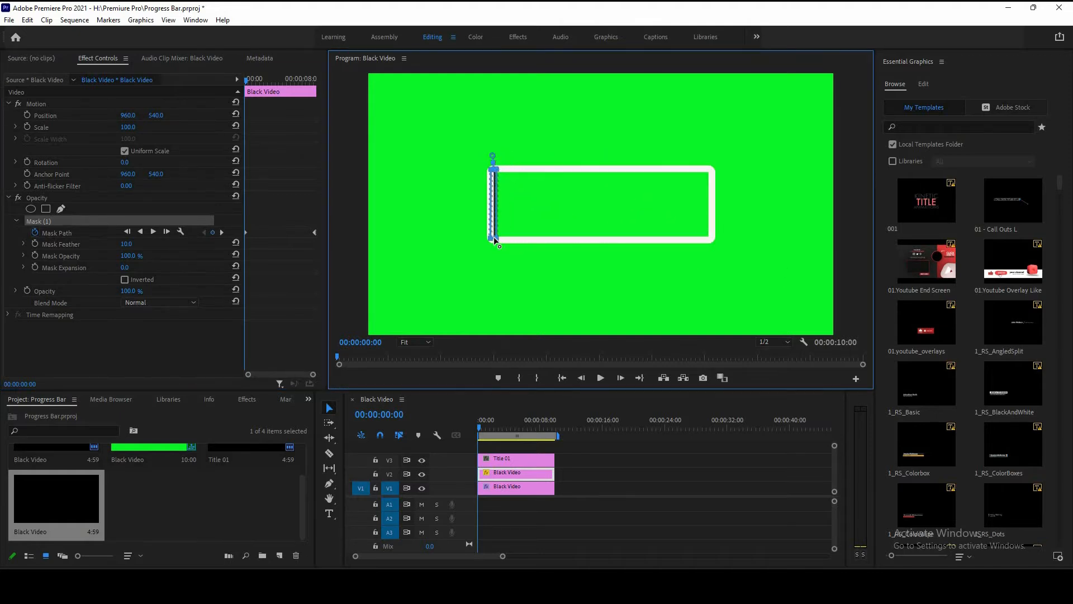
left_click(601, 379)
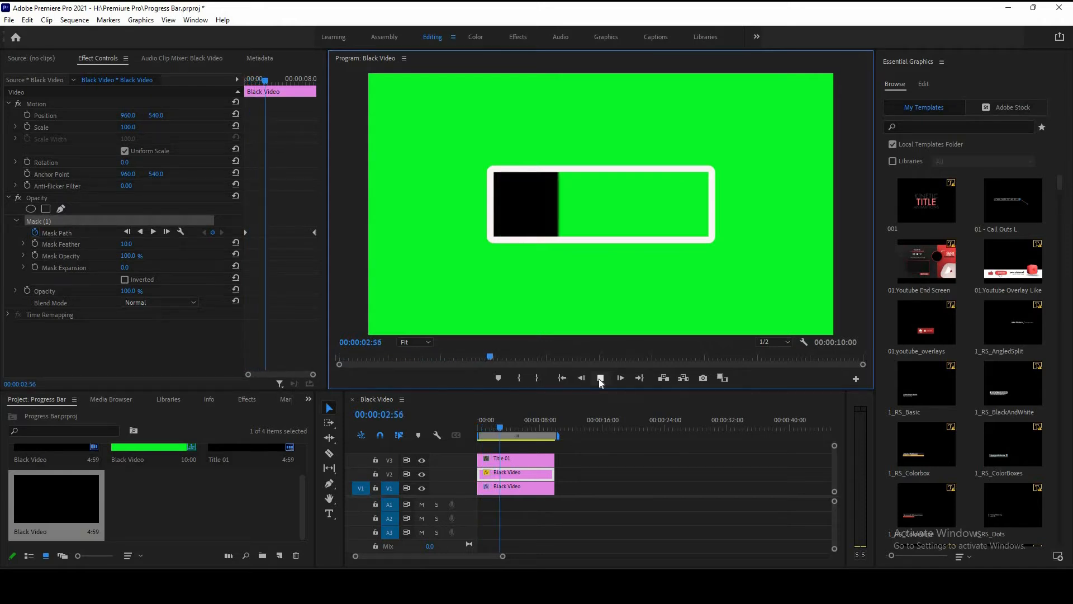
Step: Apply the Tint effect to the V2 black video and map black to red, F50505
key("space")
left_click(524, 476)
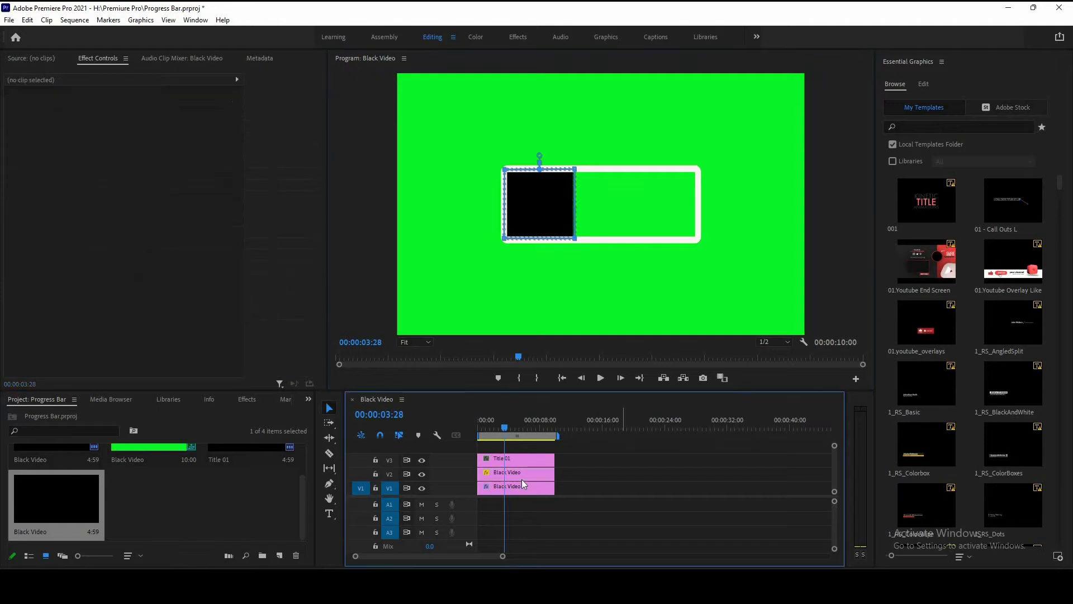
key("shift+7")
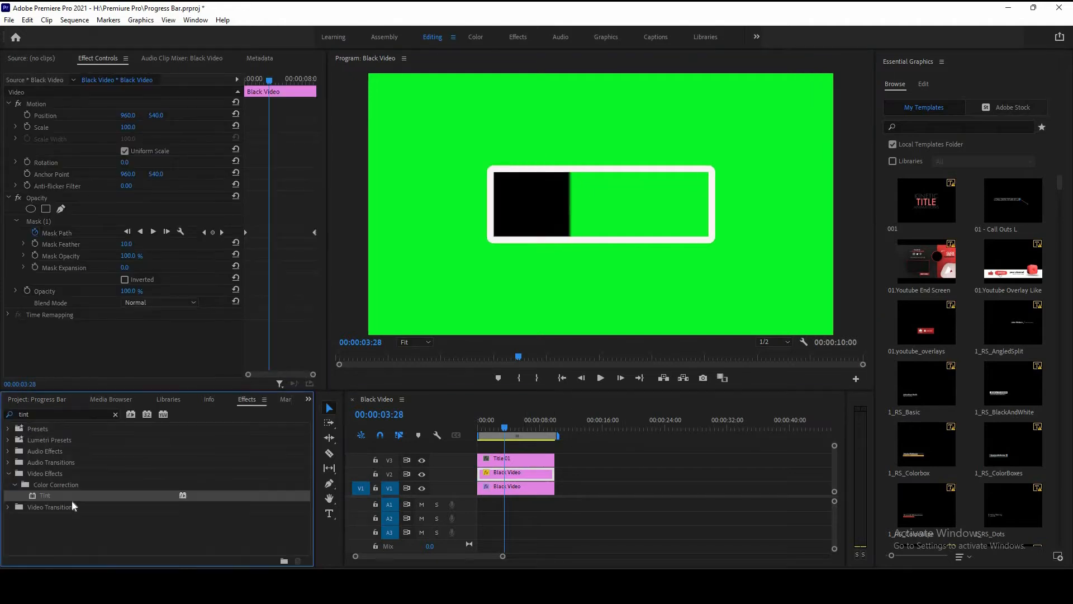
left_click_drag(69, 495, 502, 476)
left_click_drag(556, 452, 553, 473)
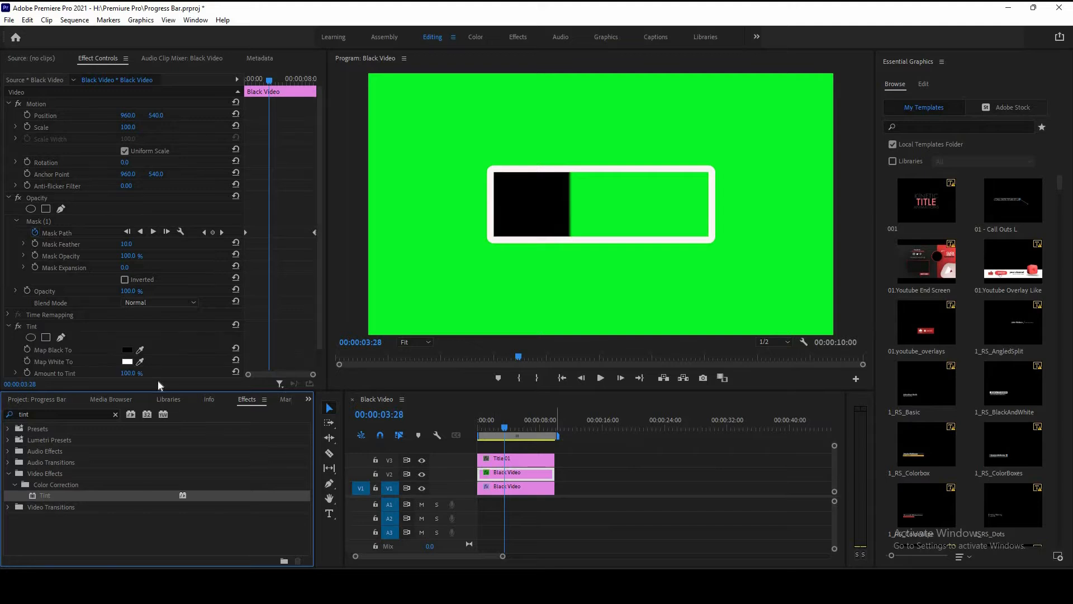
left_click(128, 351)
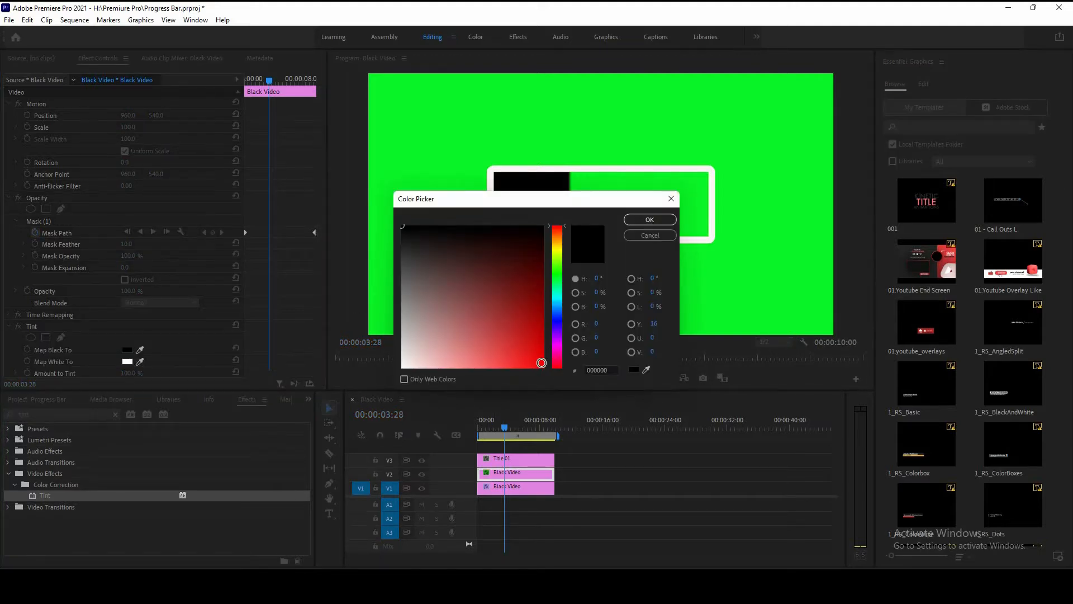
left_click(541, 355)
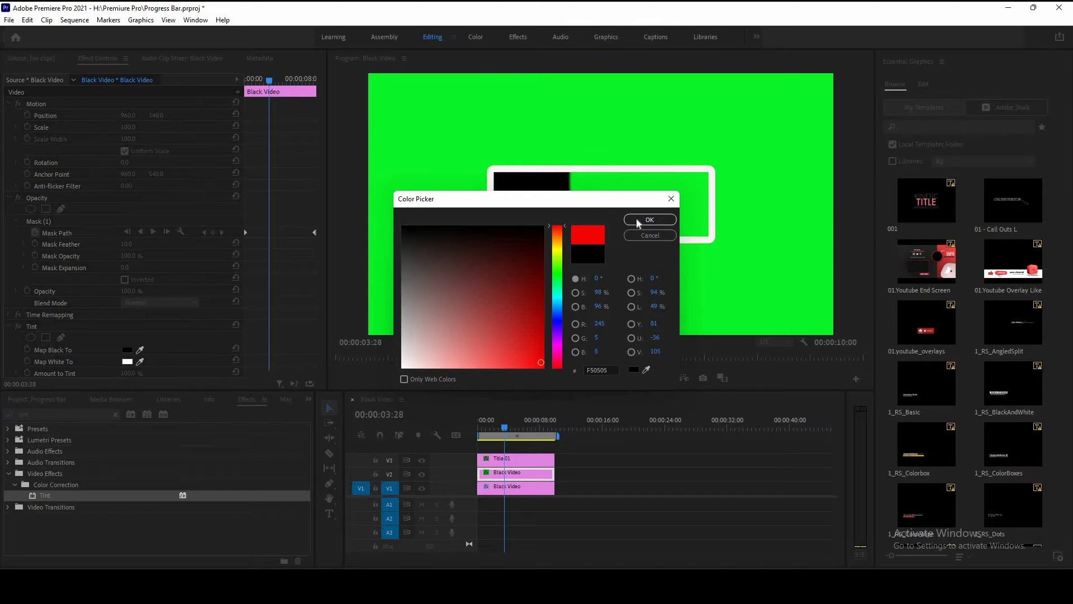
left_click(649, 219)
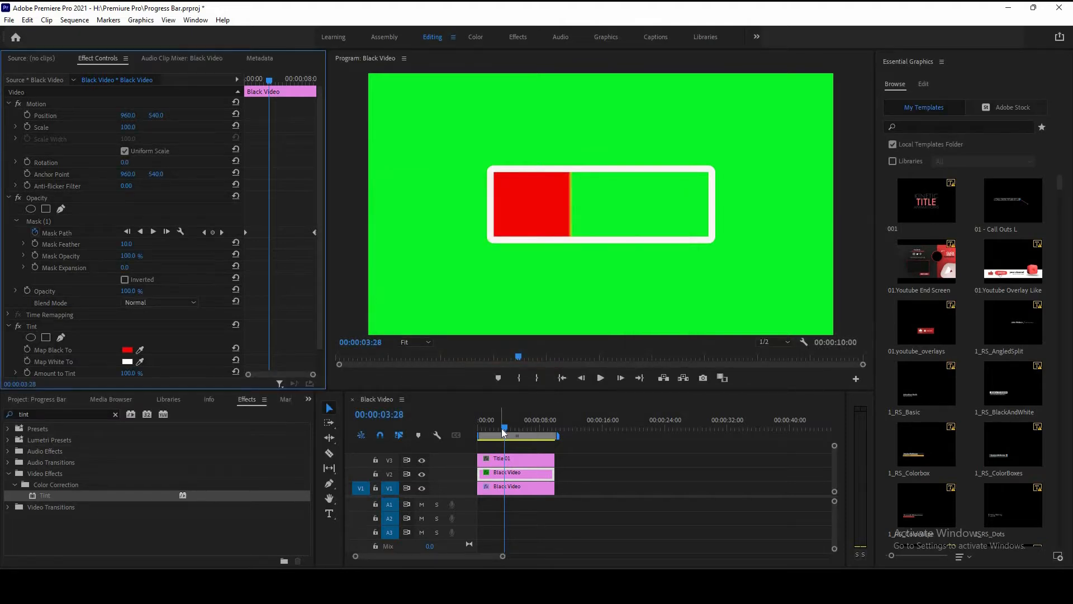
Step: Play the red progress animation from the start of the sequence
left_click(501, 428)
key("Home")
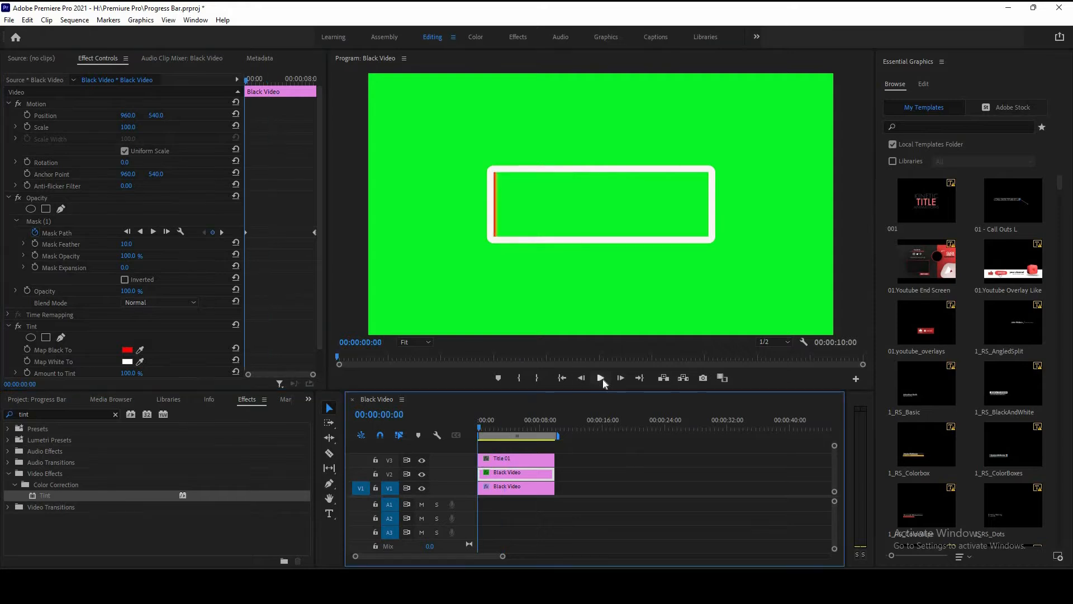
left_click(603, 379)
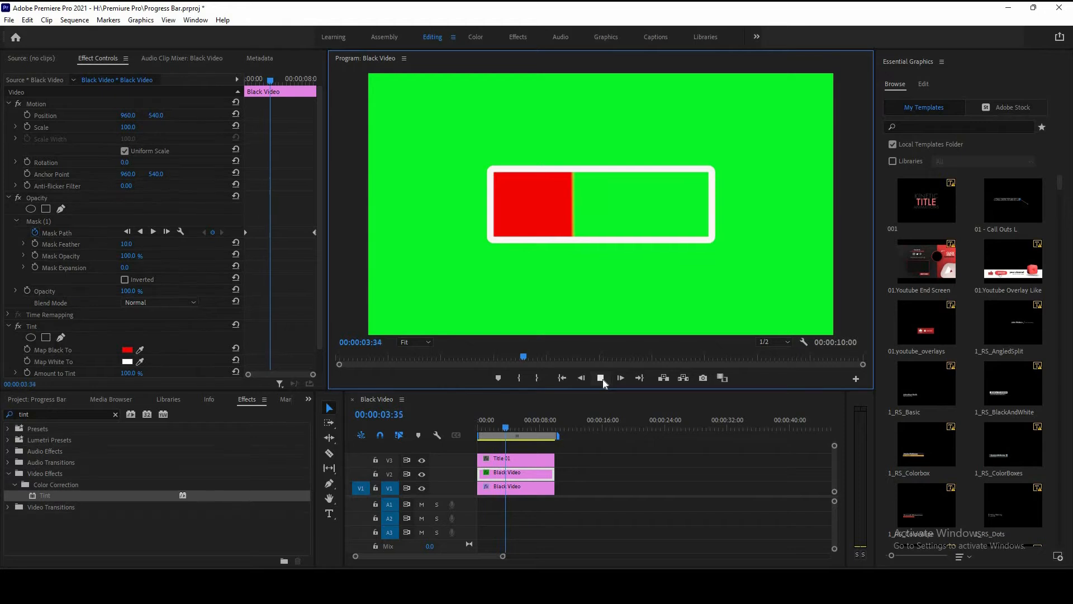
key("space")
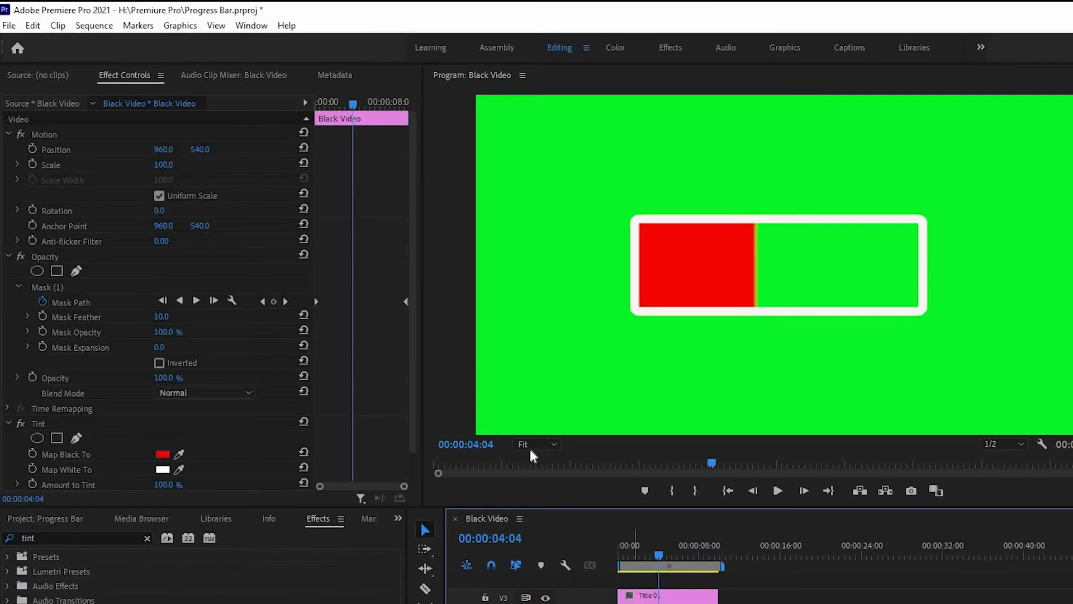
Step: Set the mask's feather on the V2 black video to 0
left_click(537, 445)
left_click(533, 531)
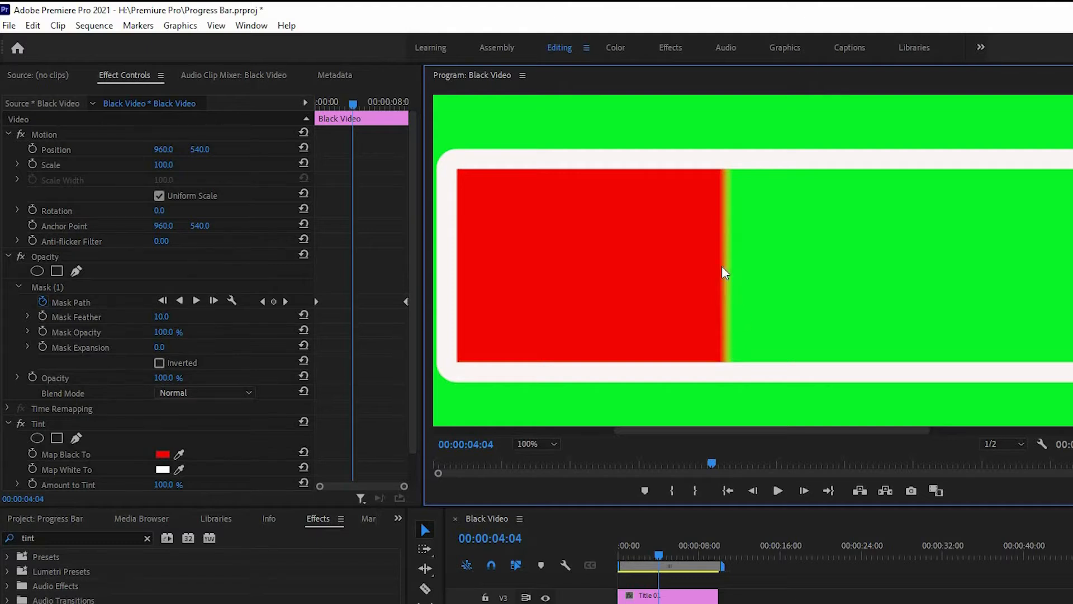
left_click(161, 317)
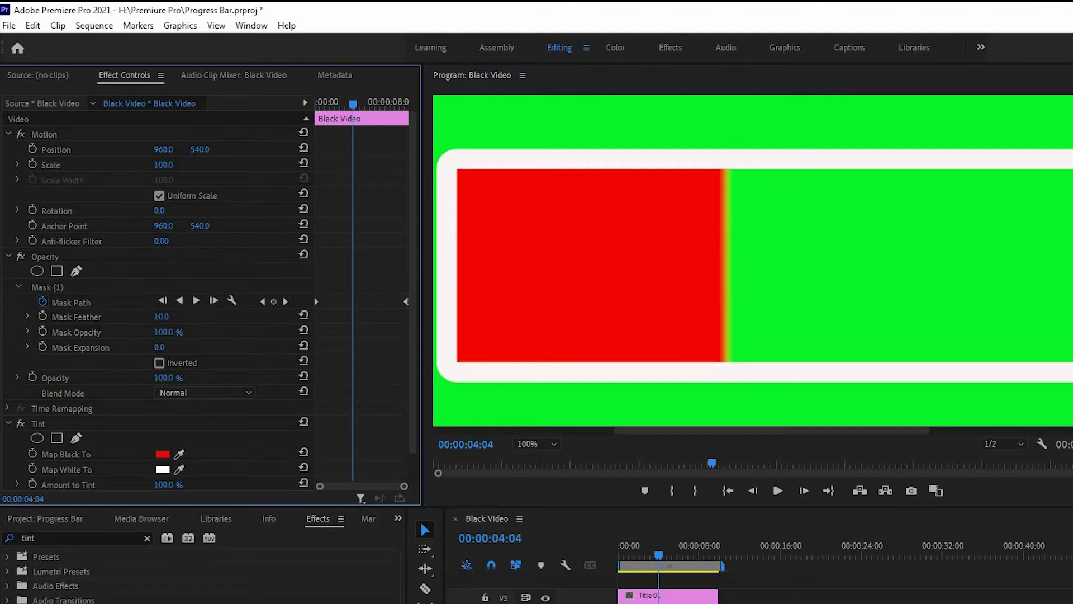
type("0")
key("Return")
mouse_move(168, 317)
left_mouse_down()
mouse_move(200, 317)
mouse_move(168, 317)
left_mouse_up()
left_click_drag(643, 549, 618, 546)
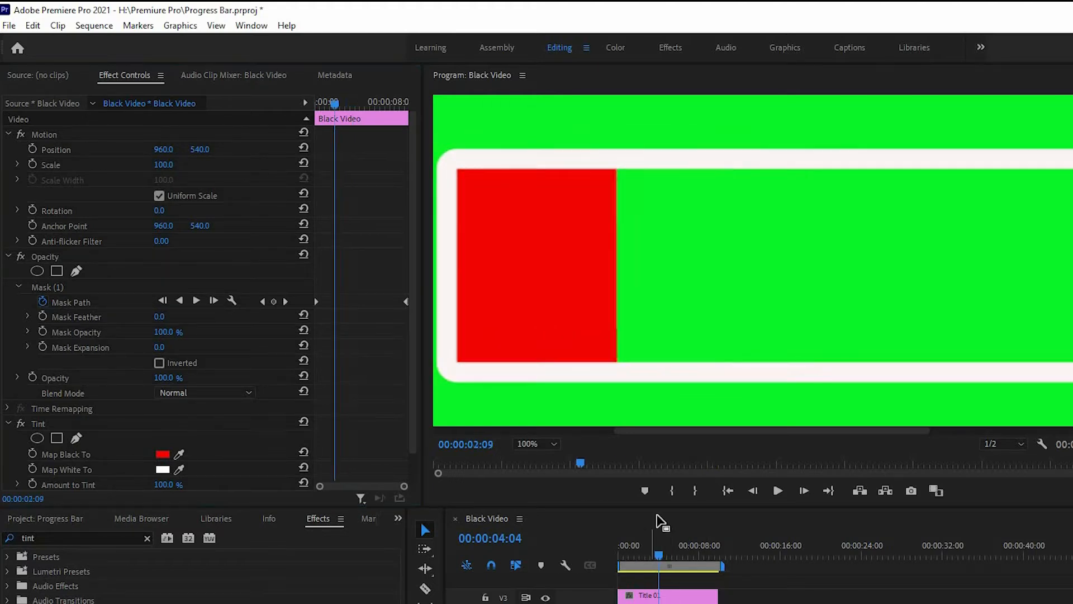
Step: Play back the sharper progress fill and return the program monitor to Fit
left_click(777, 491)
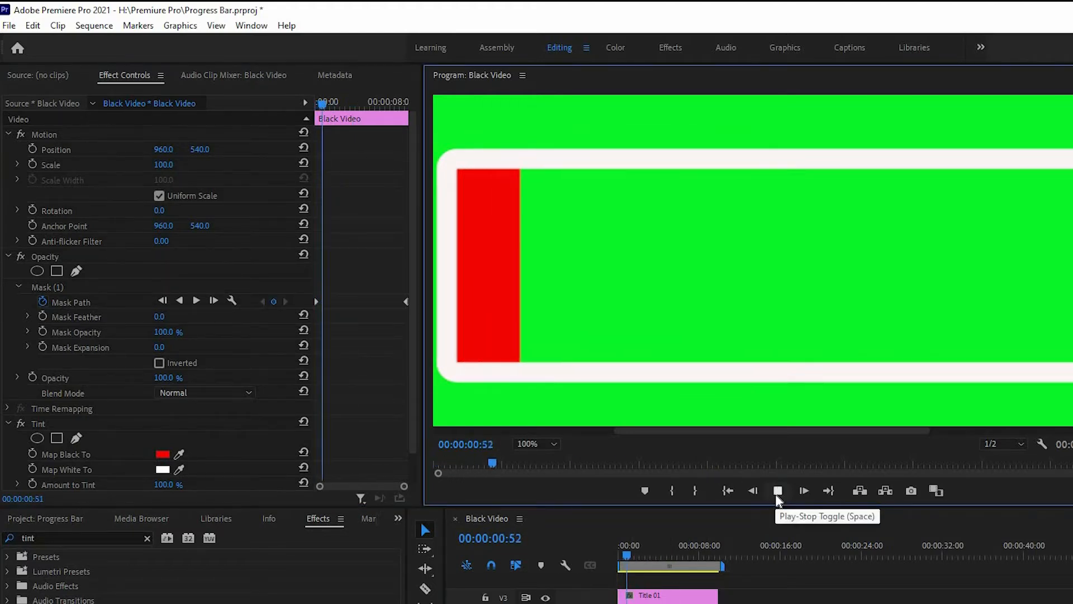
left_click(532, 447)
left_click(532, 457)
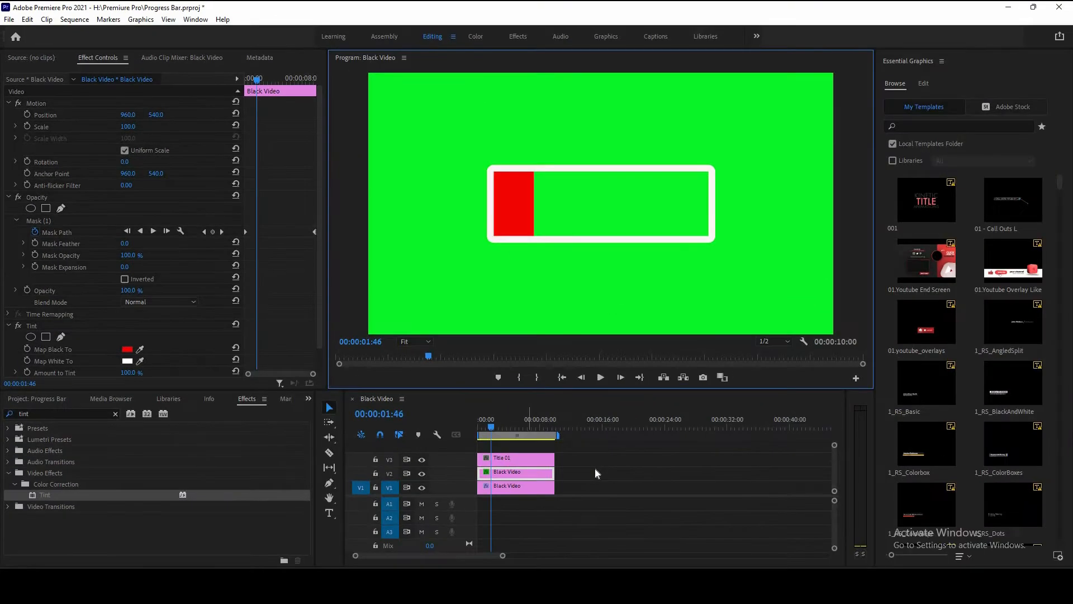
left_click(596, 469)
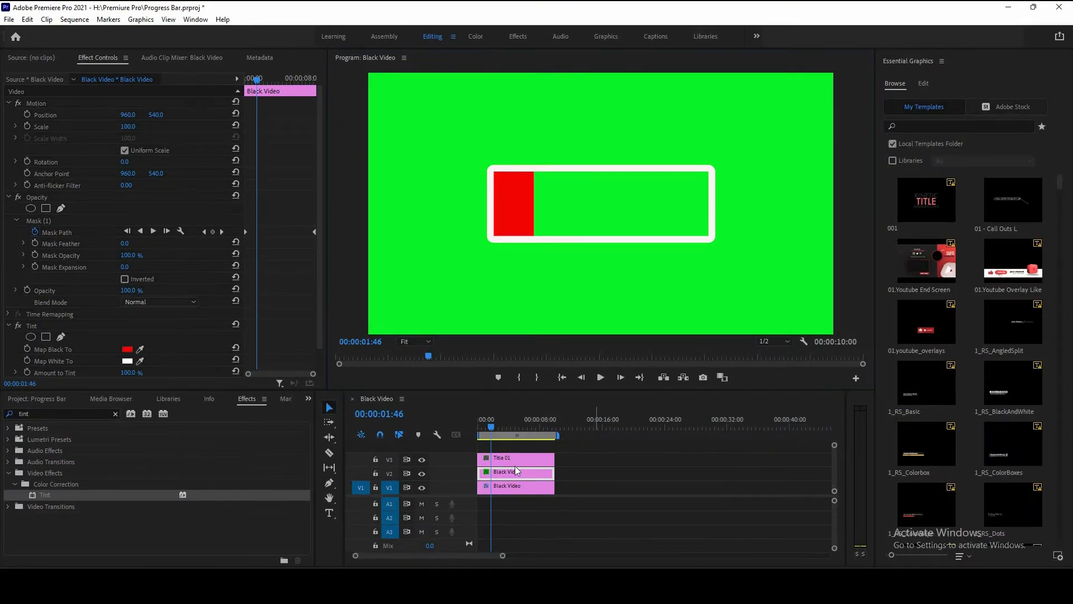
Step: Search the effects for blinds and apply Venetian Blinds to the V2 black video
left_click(511, 471)
key("equal")
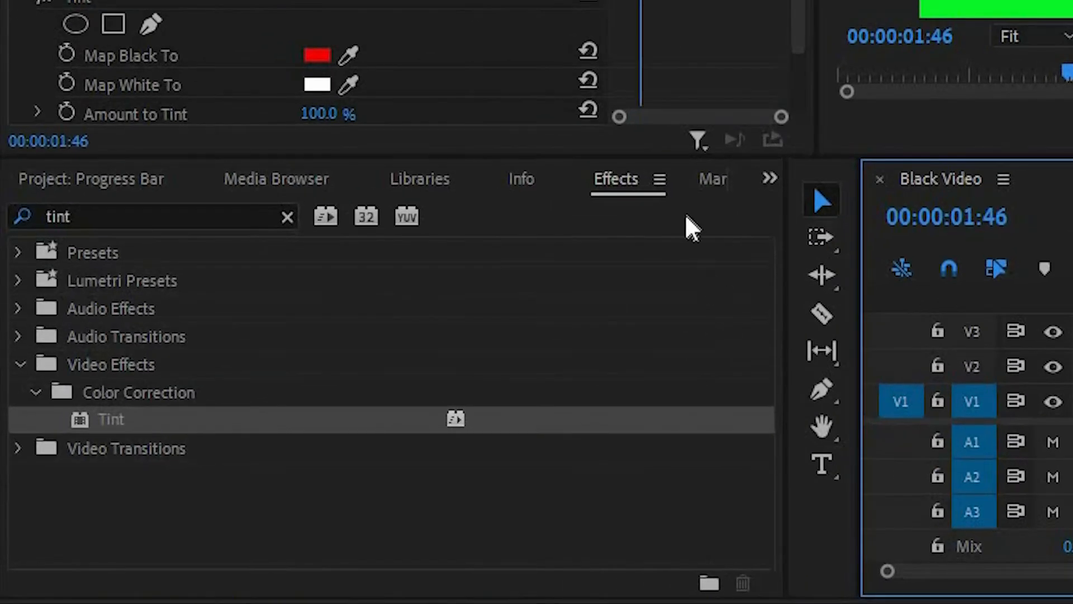
left_click(183, 217)
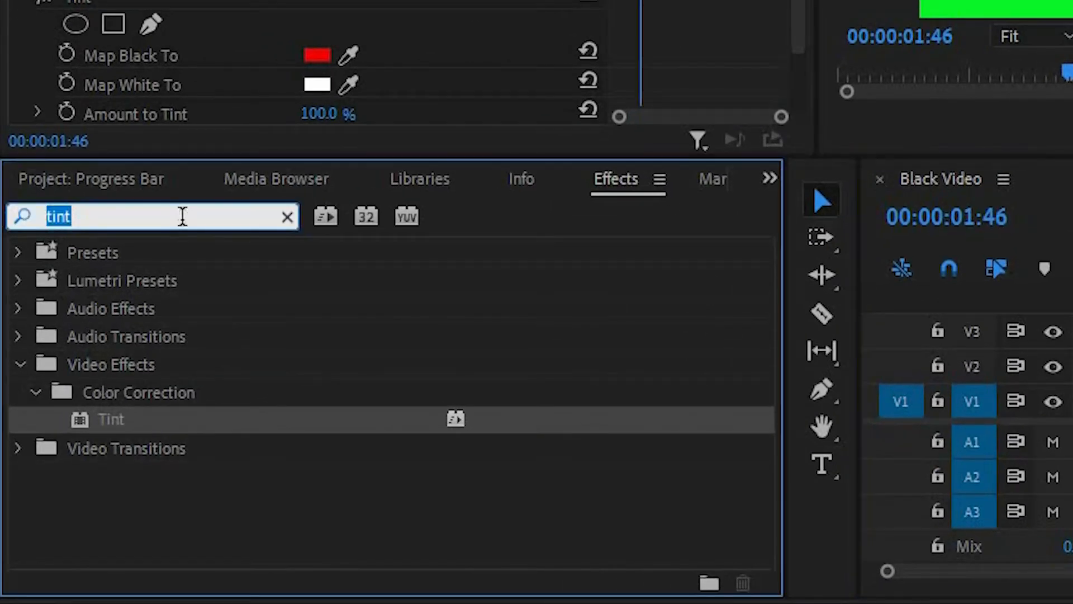
type("bli")
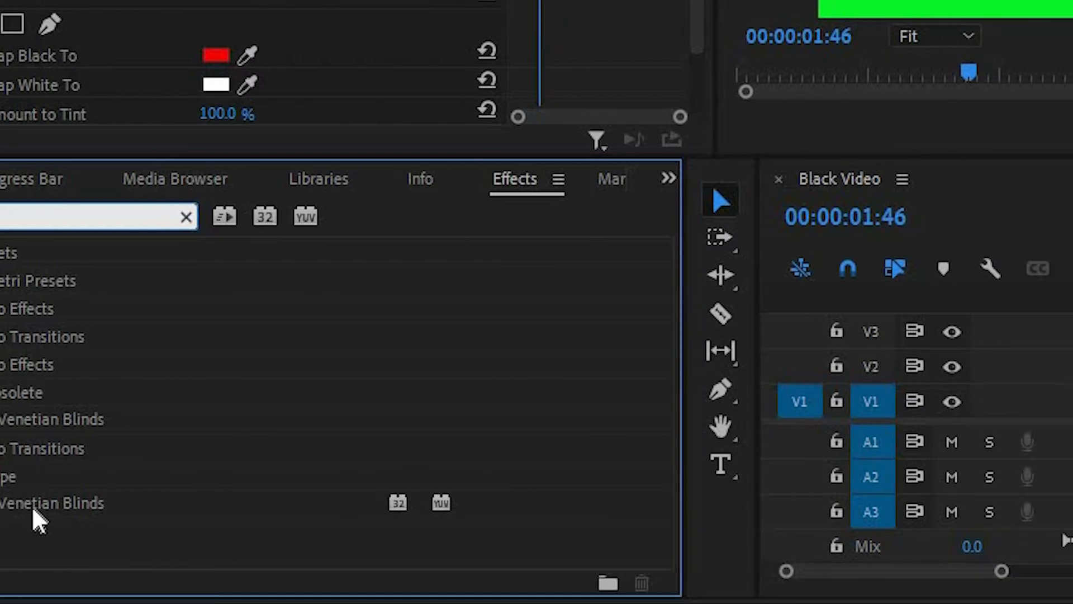
left_click_drag(148, 420, 967, 428)
left_click_drag(220, 431, 536, 371)
left_click_drag(427, 370, 427, 369)
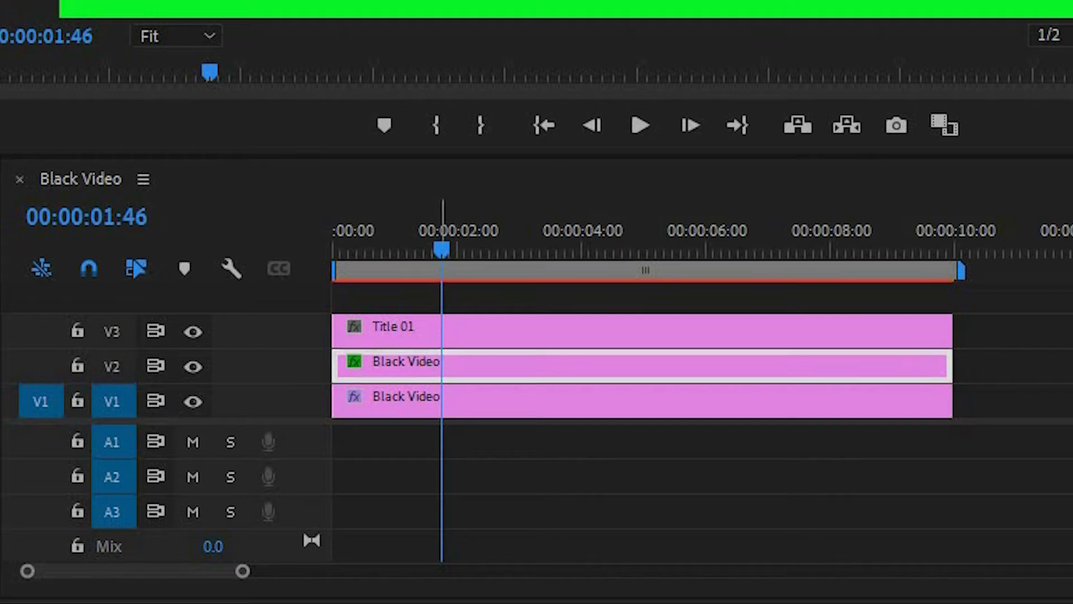
Step: Set the Venetian Blinds transition completion to 30%
scroll(513, 456, "down", 5)
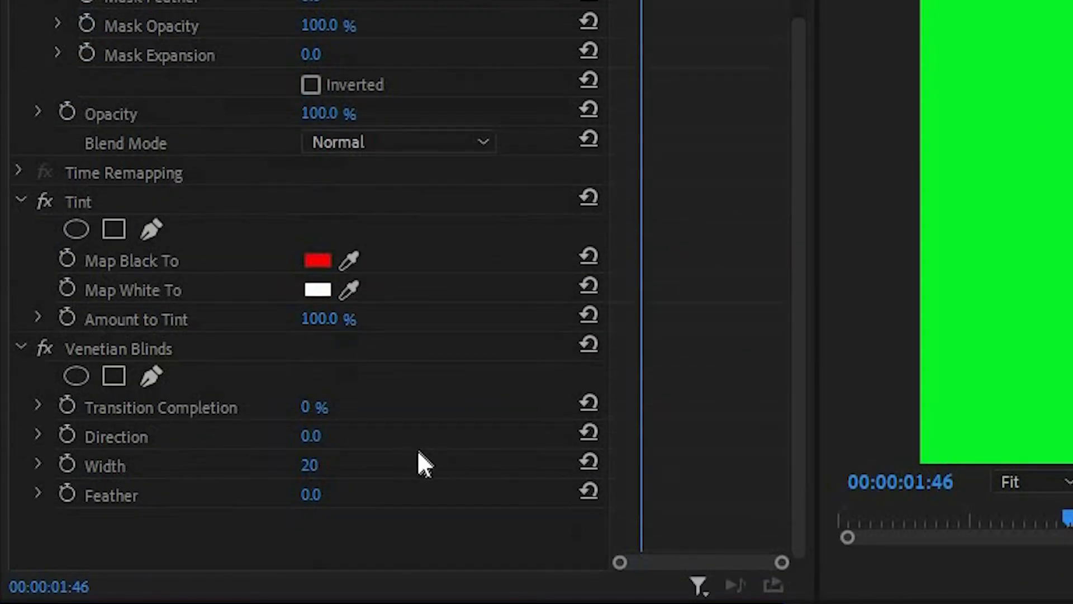
left_click_drag(307, 407, 330, 406)
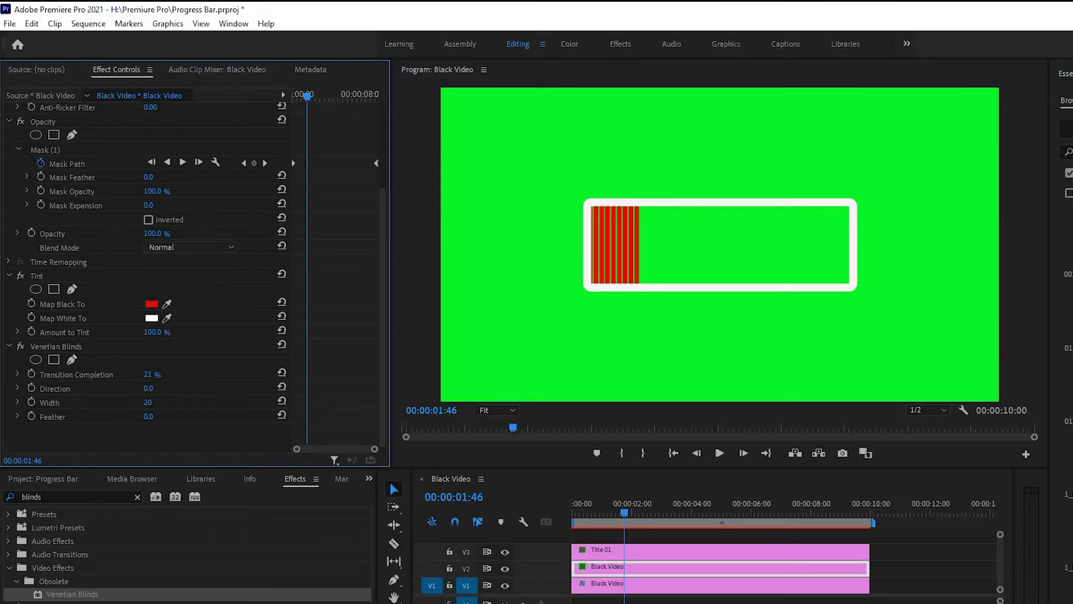
left_click_drag(166, 374, 170, 374)
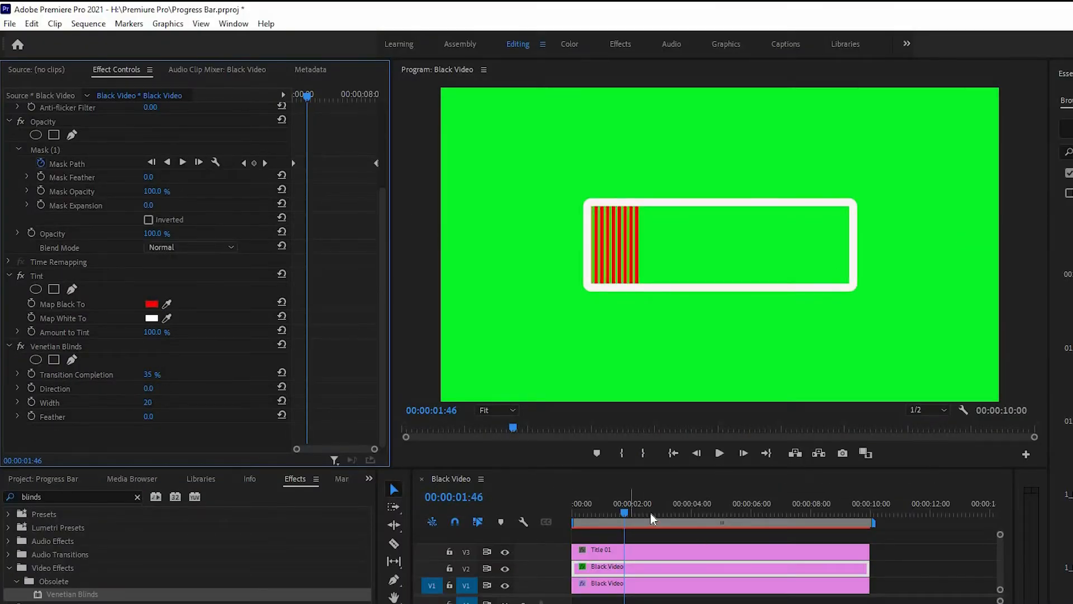
left_click_drag(651, 519, 701, 513)
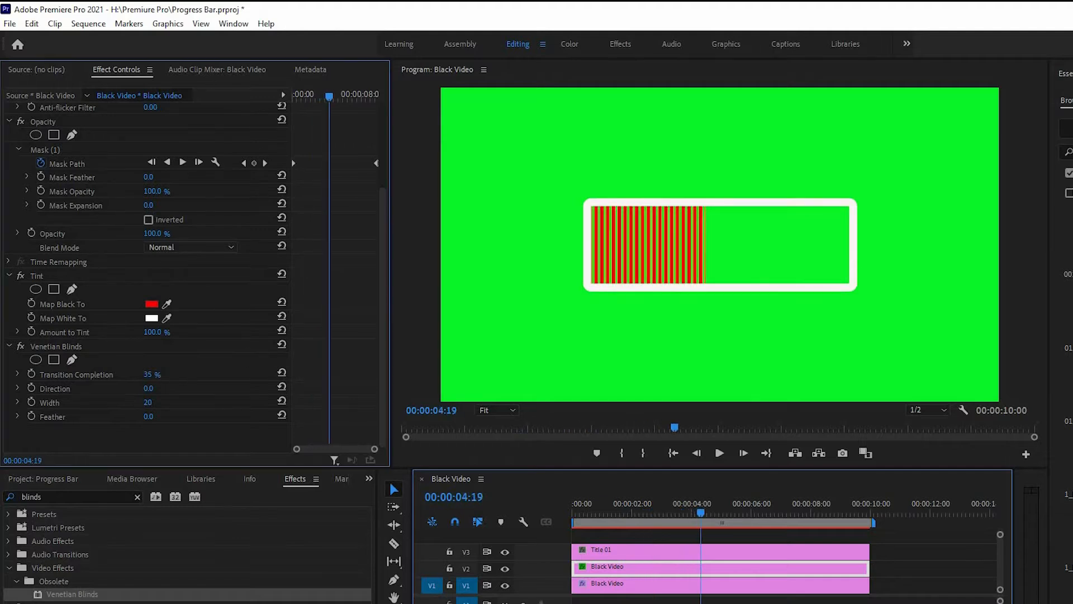
mouse_move(149, 374)
left_mouse_down()
mouse_move(185, 374)
mouse_move(146, 374)
mouse_move(158, 374)
left_mouse_up()
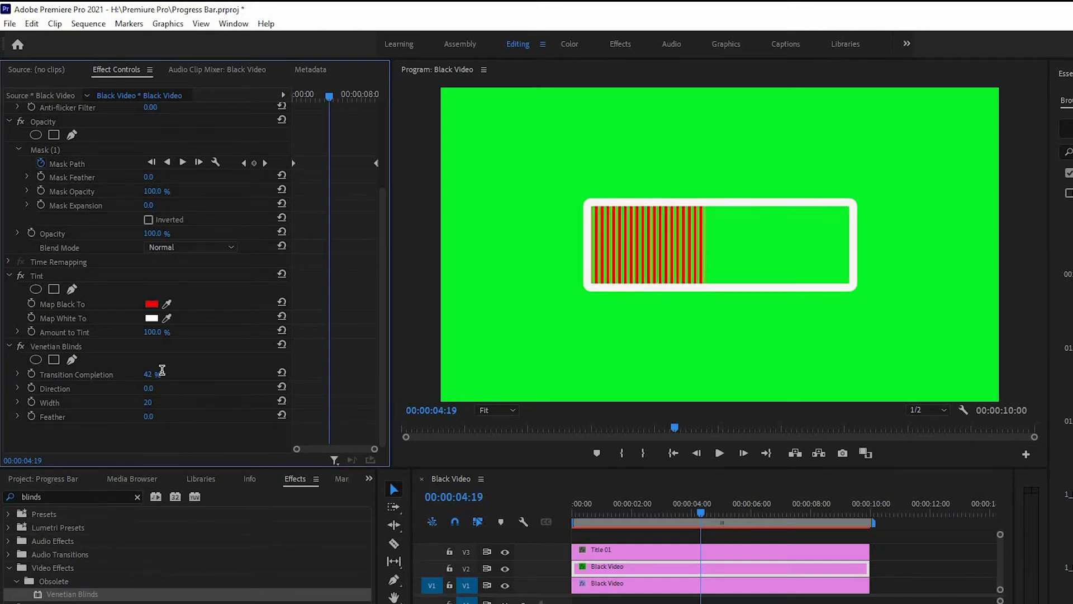
left_click(161, 371)
key("Return")
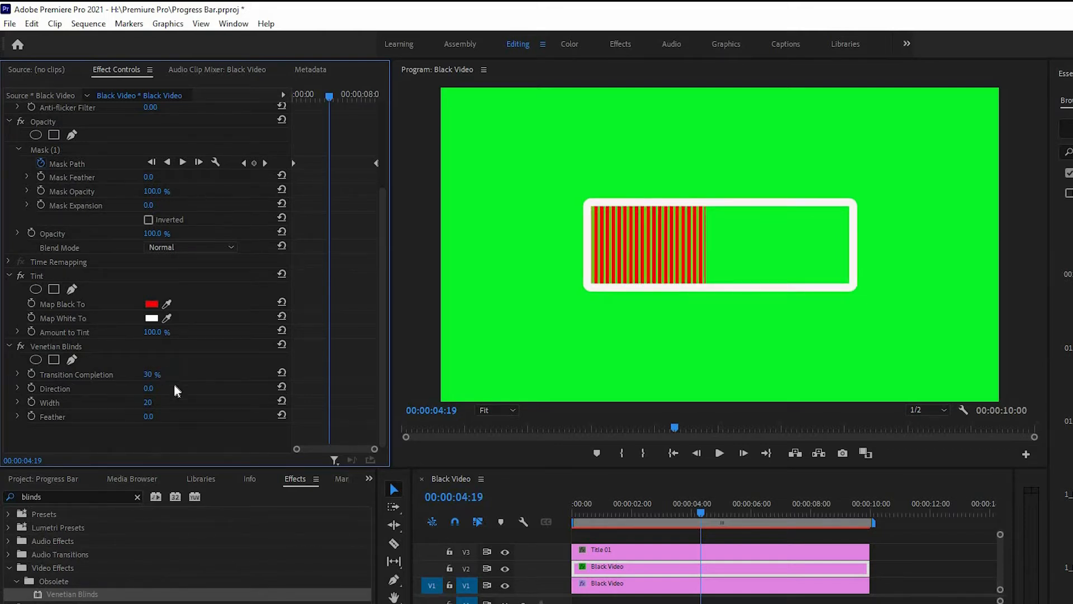
Step: Set the Venetian Blinds width to 50
mouse_move(147, 402)
left_mouse_down()
mouse_move(138, 403)
mouse_move(165, 403)
left_mouse_up()
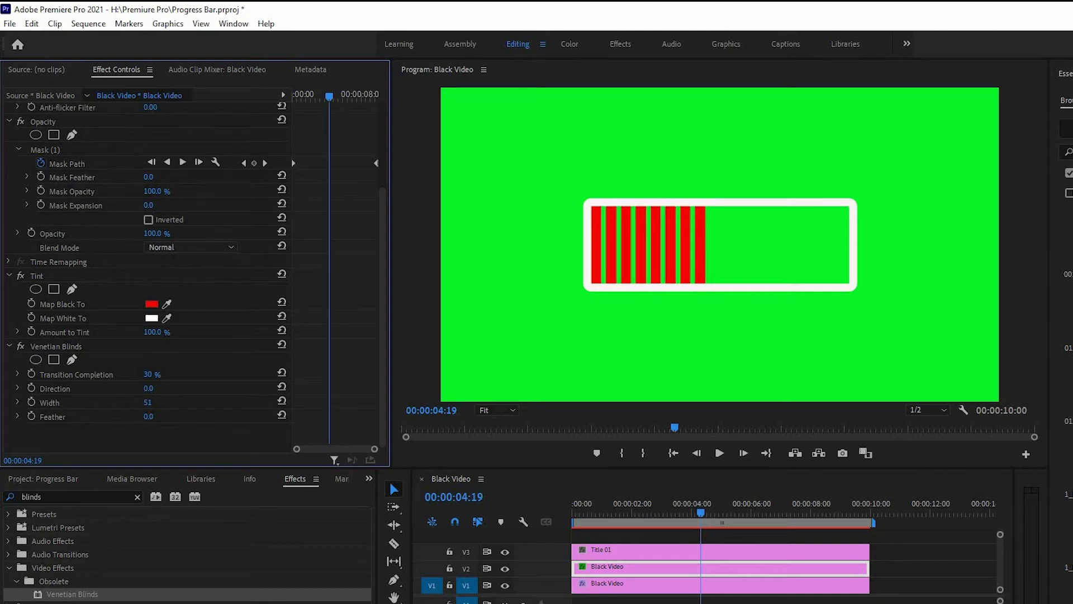
left_click(148, 402)
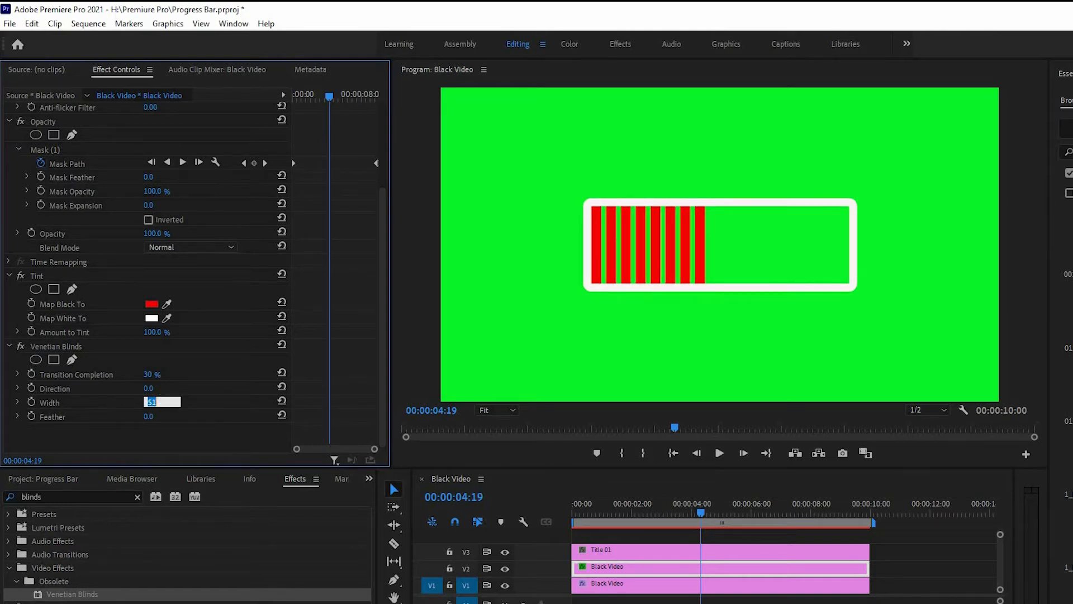
key("Return")
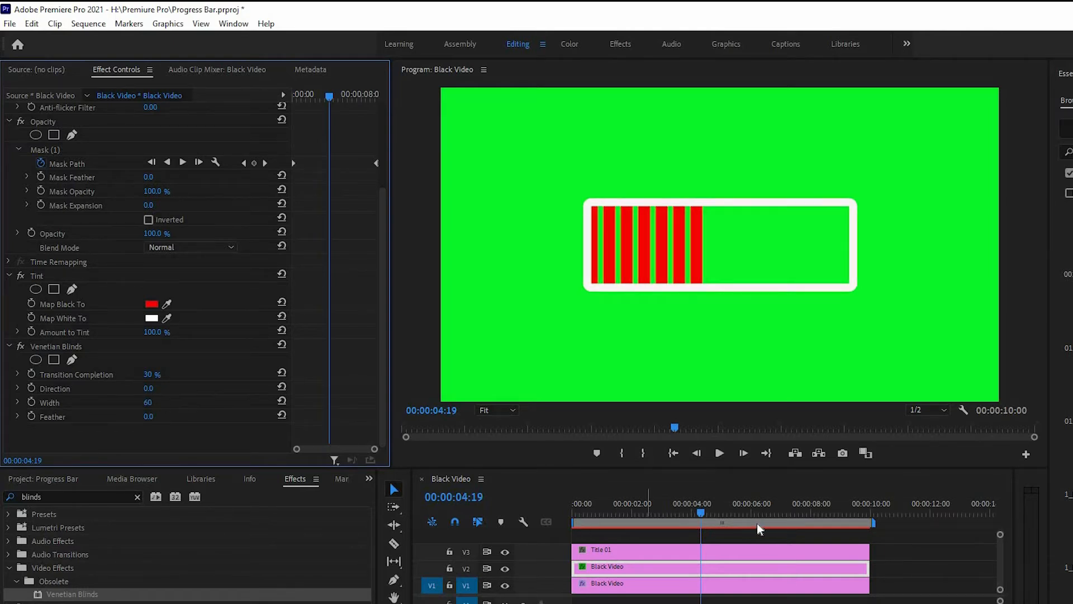
left_click_drag(681, 520, 870, 583)
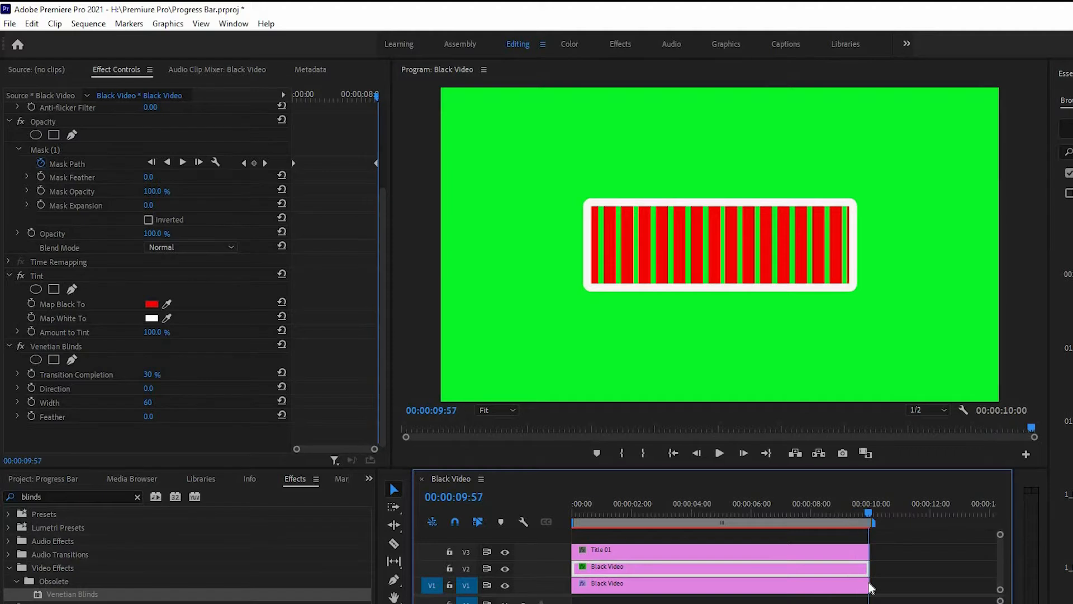
left_click_drag(148, 402, 162, 398)
left_click(149, 401)
type("50")
key("Return")
Step: Return the playhead to the start and create a new legacy title with the default video settings
left_click(897, 526)
key("Home")
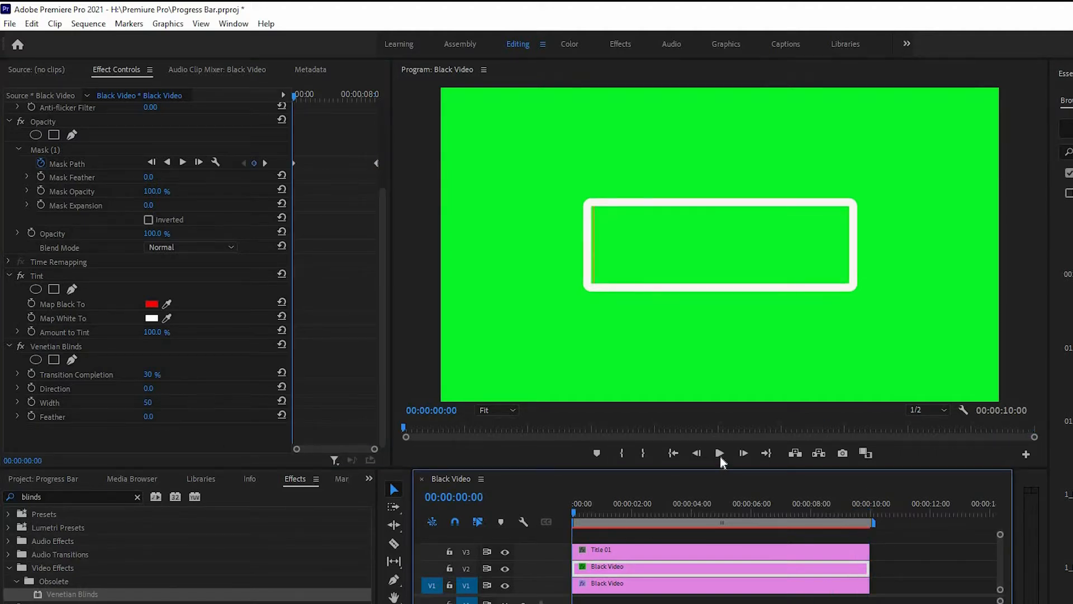
left_click(45, 479)
left_click(32, 23)
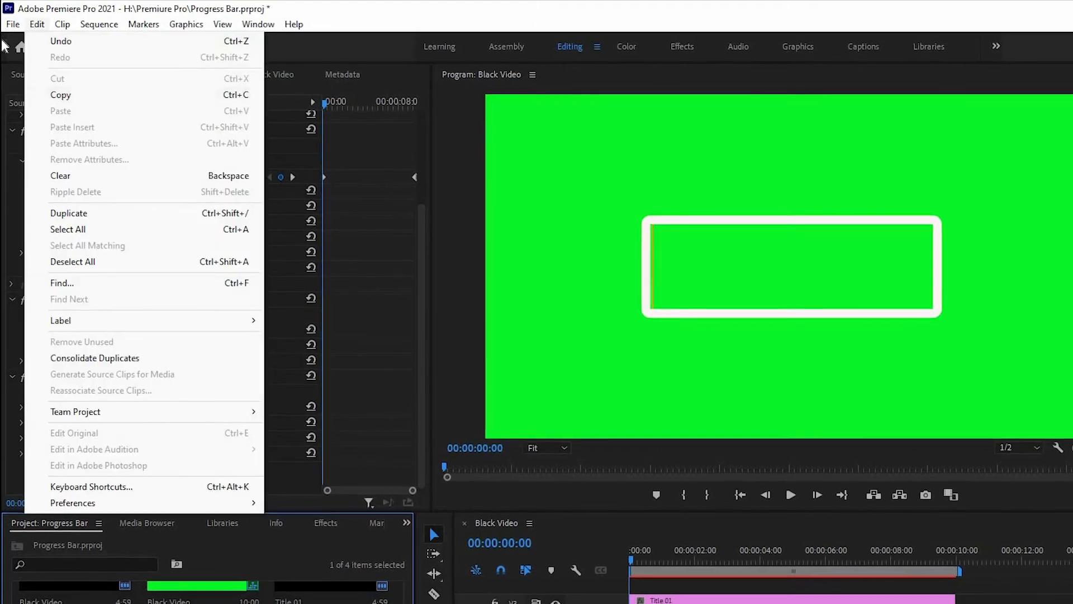
mouse_move(10, 23)
mouse_move(36, 40)
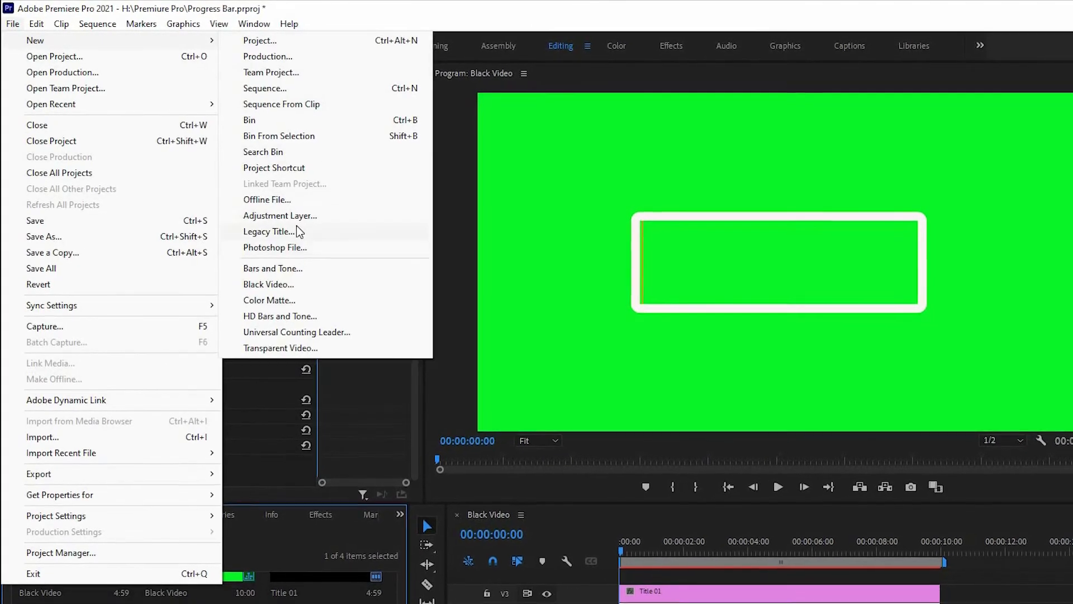
left_click(299, 232)
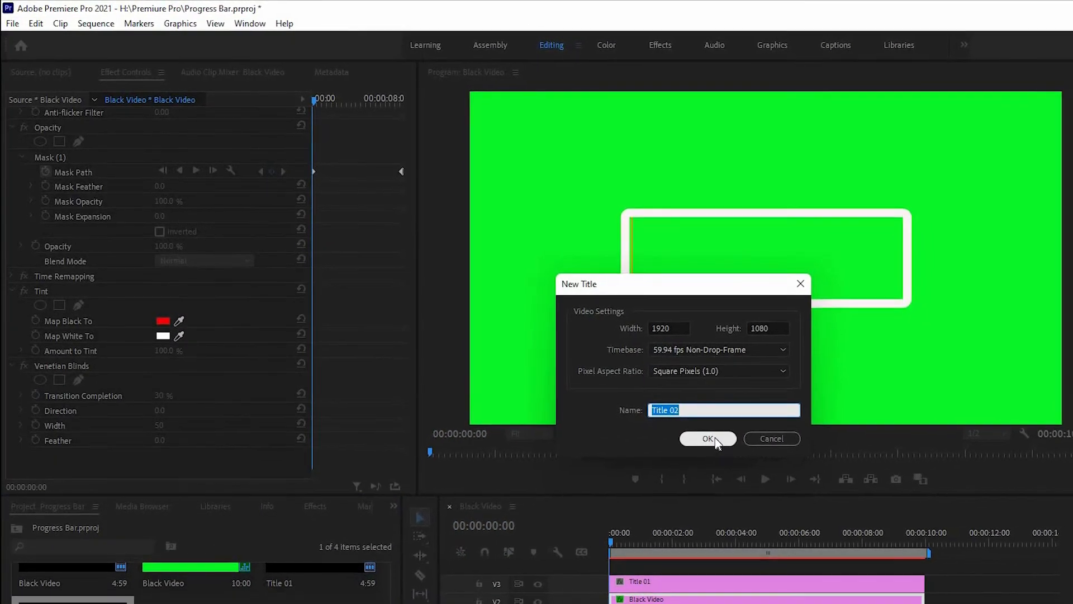
left_click(721, 443)
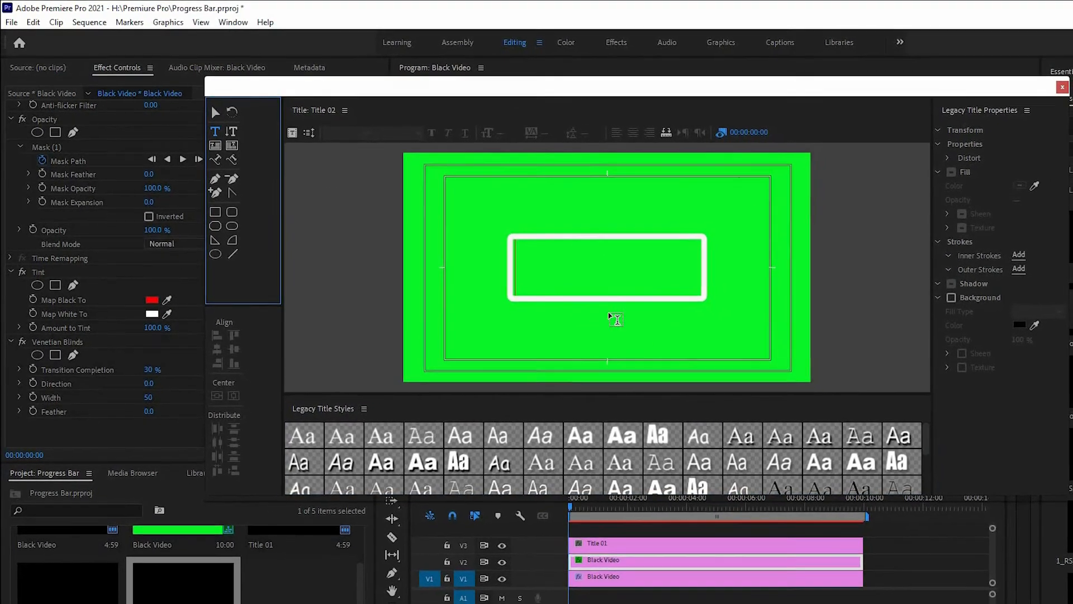
Step: Type the text LOADING below the outlined box in the title editor
left_click(593, 316)
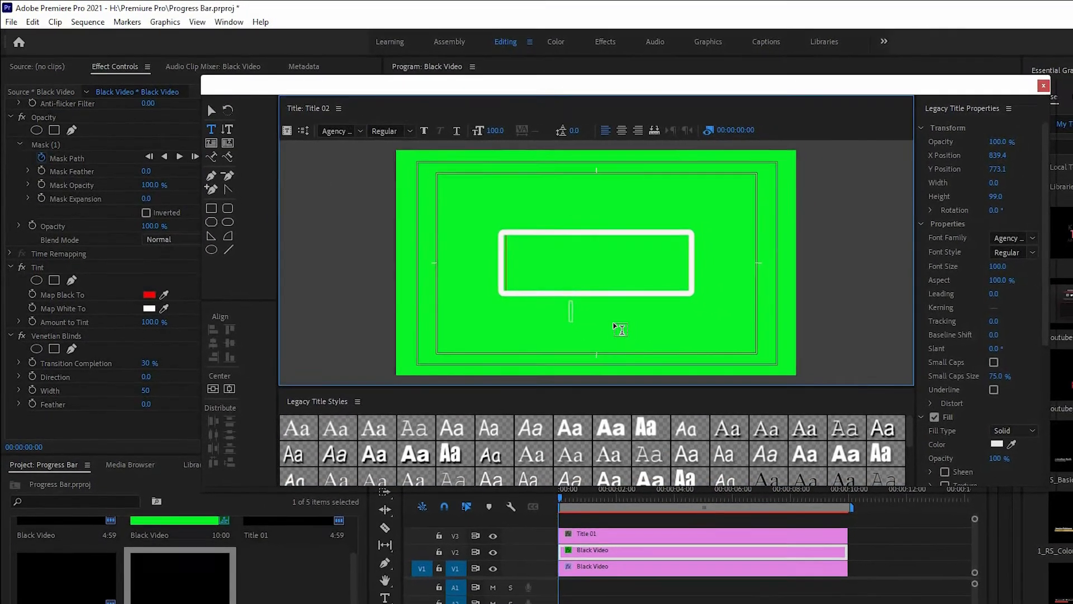
type("LOADING")
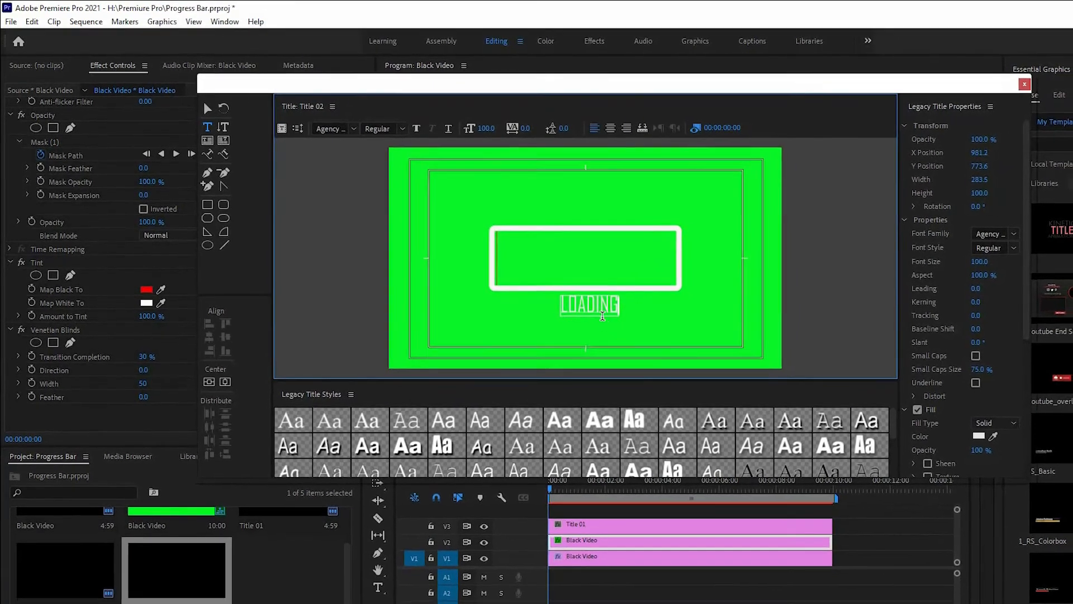
Step: Apply a bold Arial title style to the LOADING text, center it horizontally, and close the title editor
key("ctrl+a")
left_click(560, 424)
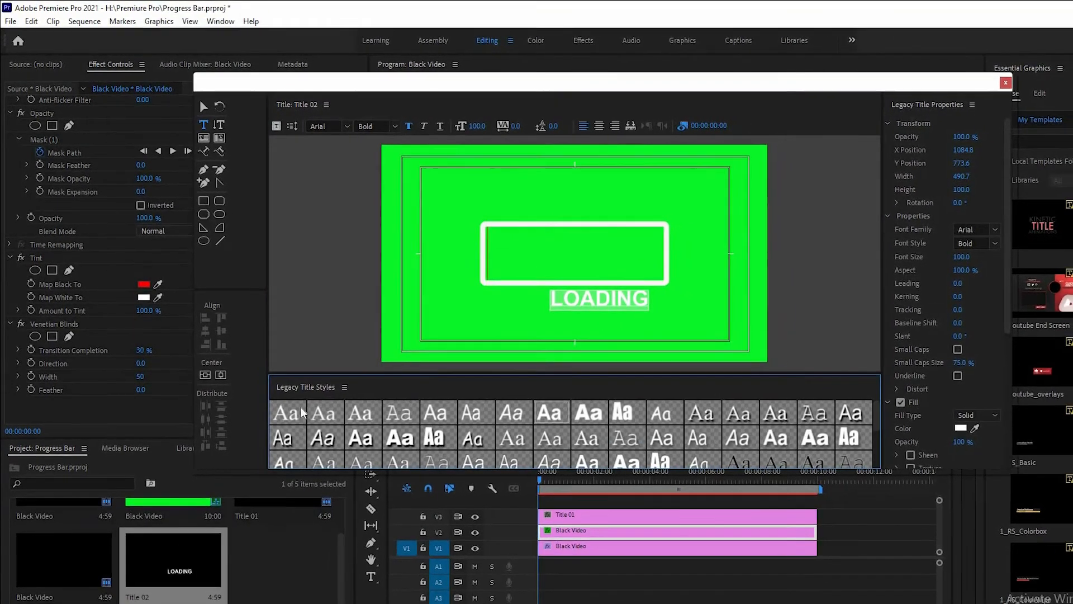
left_click(219, 372)
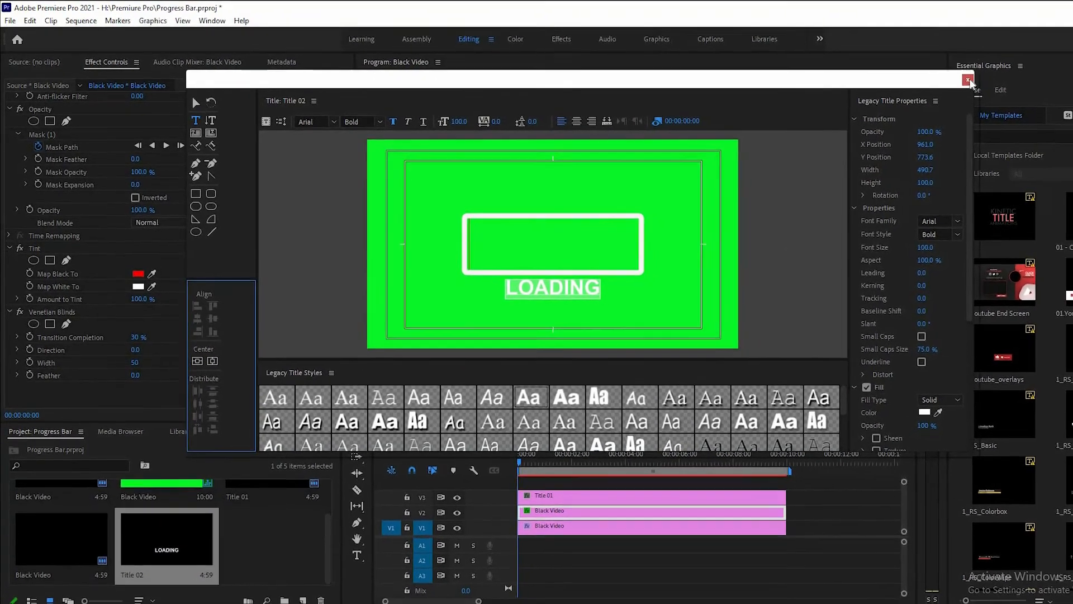
left_click(939, 79)
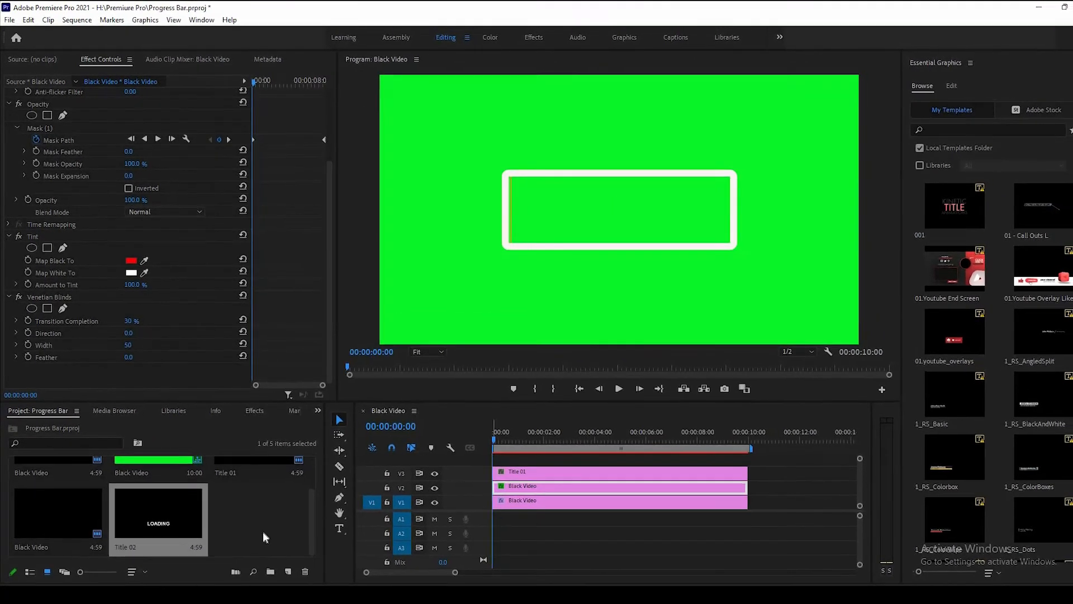
Step: Place Title 02 on a new top video track and extend it to the end of the sequence
left_click_drag(170, 528, 394, 482)
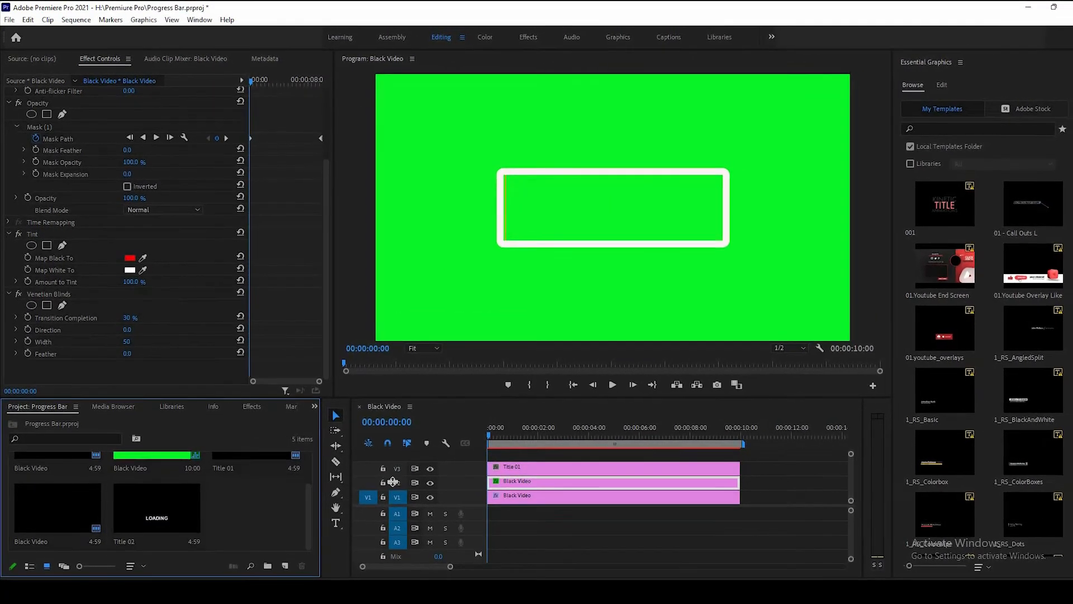
left_click_drag(162, 515, 518, 441)
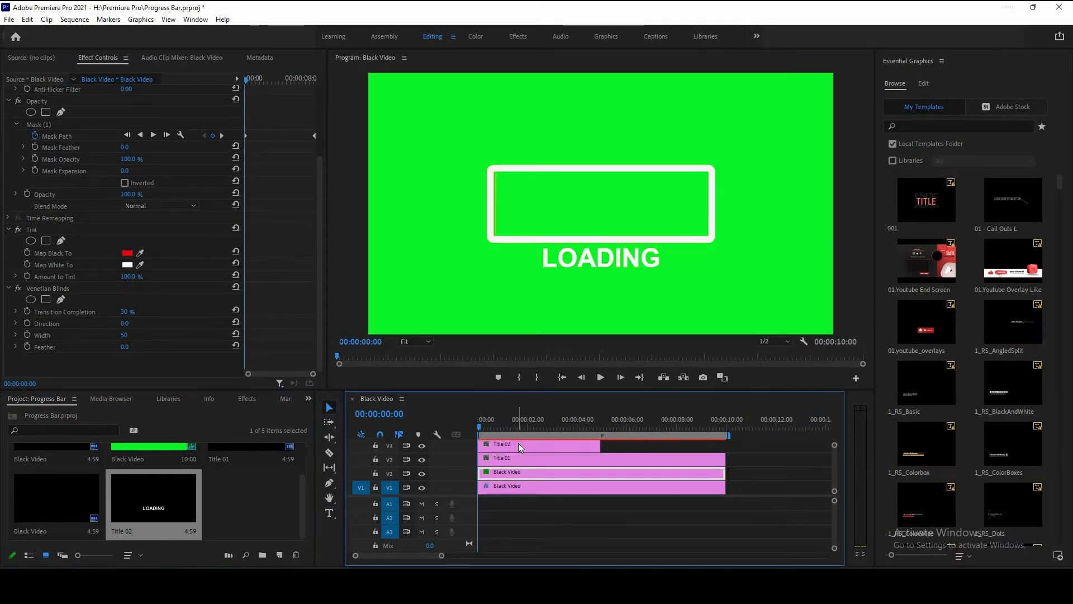
left_click(594, 443)
left_click_drag(709, 442, 725, 443)
scroll(495, 453, "up", 2)
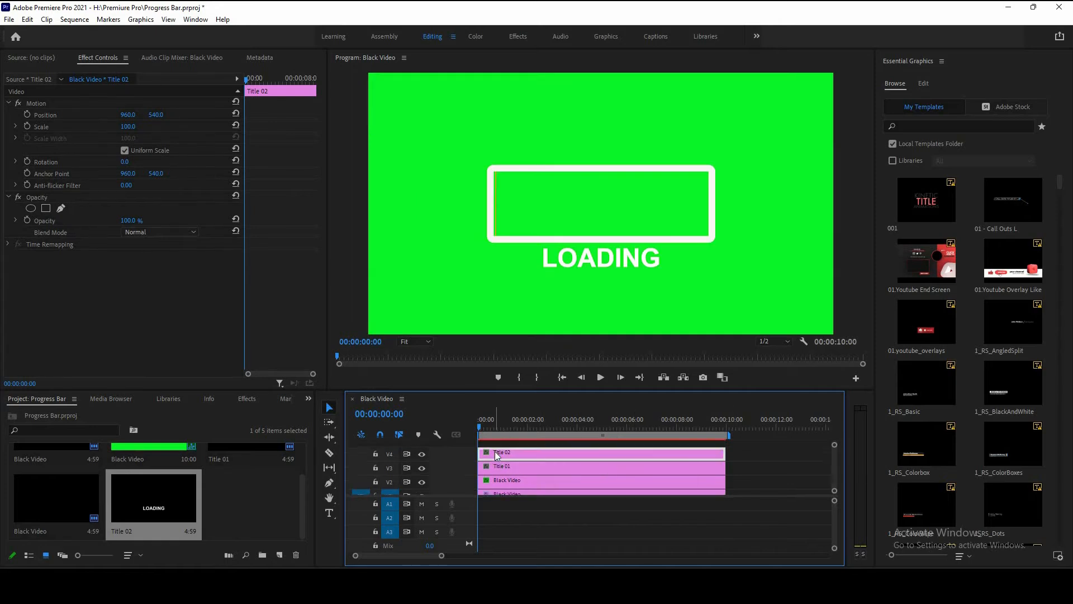
scroll(535, 458, "up", 2)
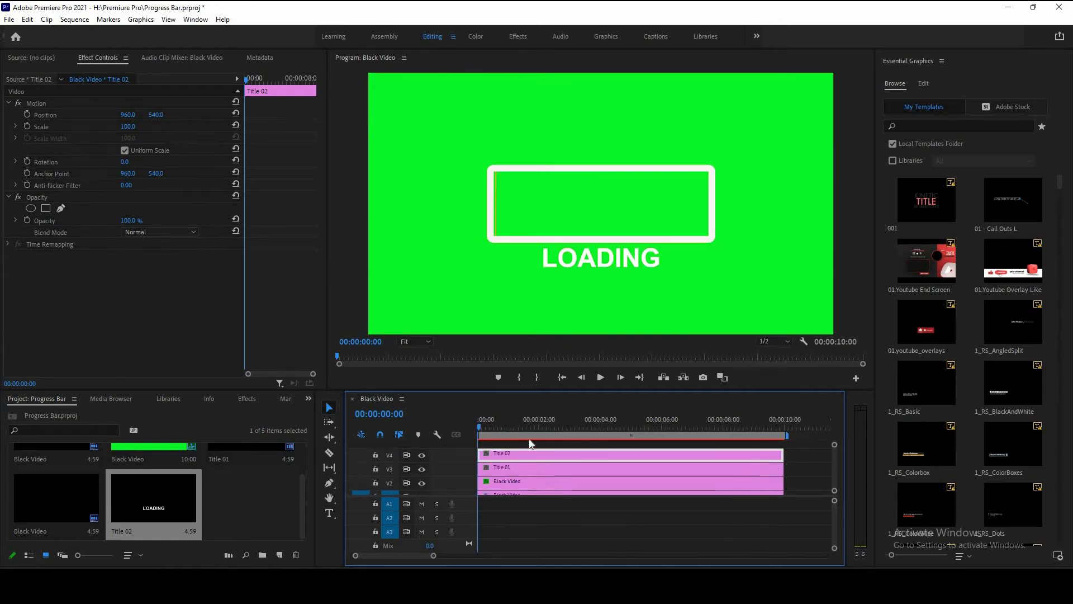
left_click(489, 425)
left_click_drag(551, 436, 782, 446)
left_click_drag(644, 447, 471, 444)
Step: At 00:00:01:00, enable opacity keyframes on Title 02 and set its opacity to 0%
left_click_drag(481, 427, 511, 433)
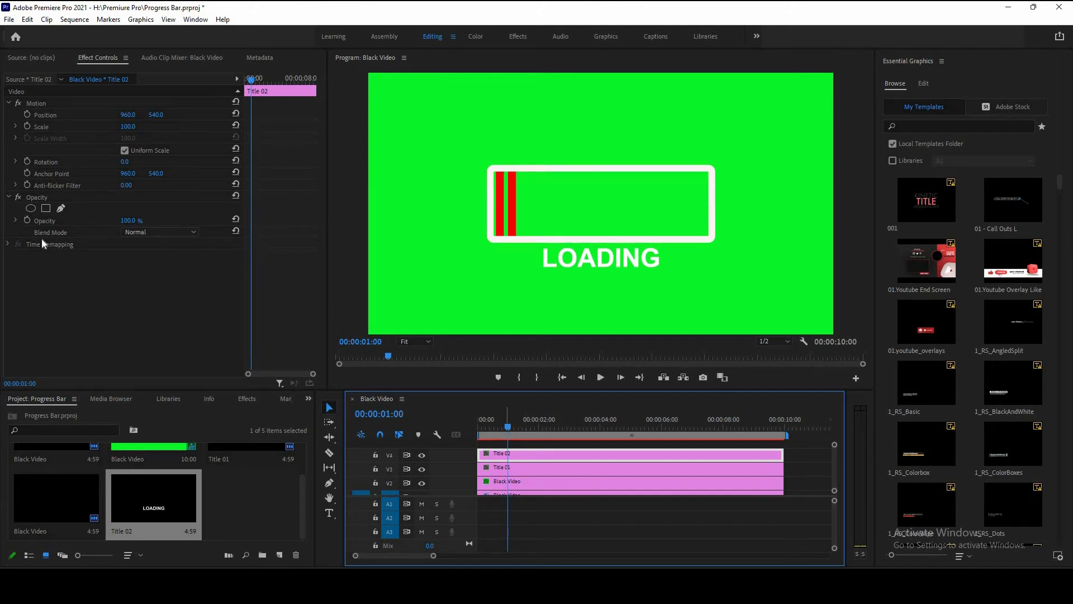
left_click(28, 221)
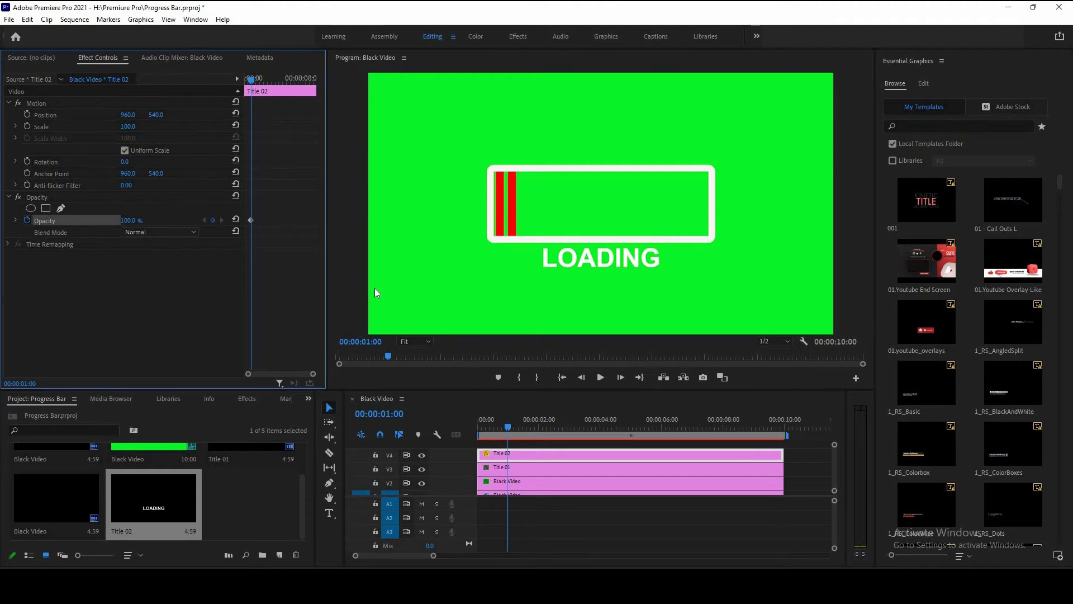
key("Right")
key("Right")
key("Right")
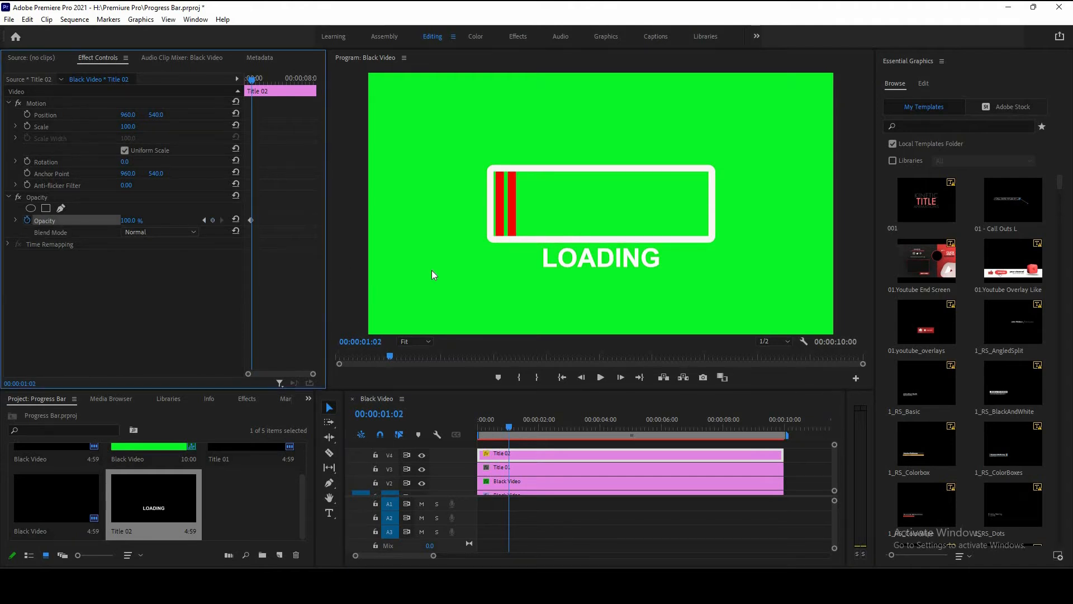
key("Left")
key("Left")
key("Left")
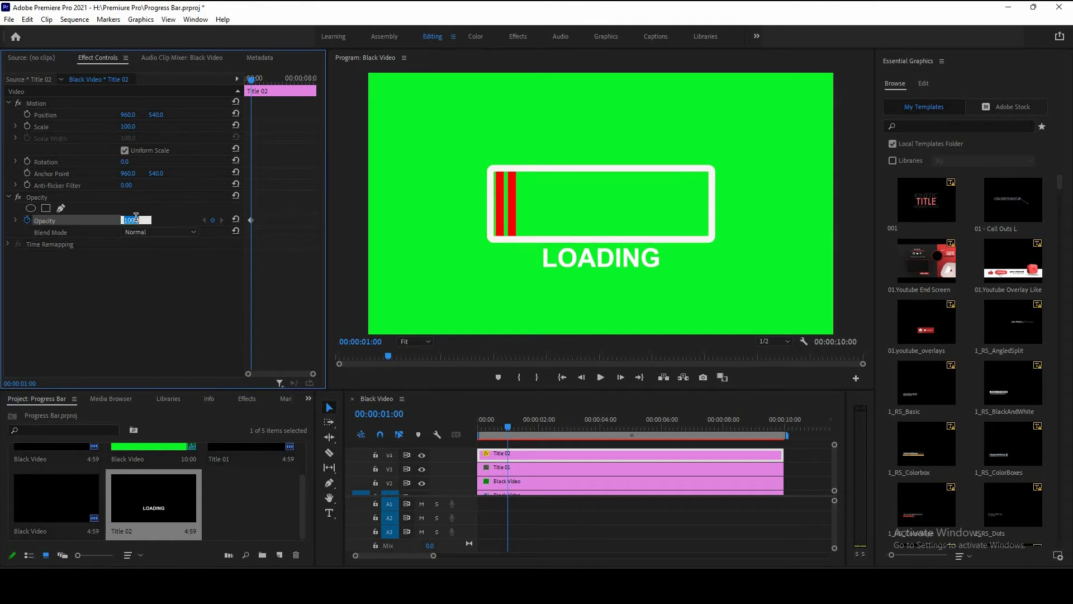
key("Return")
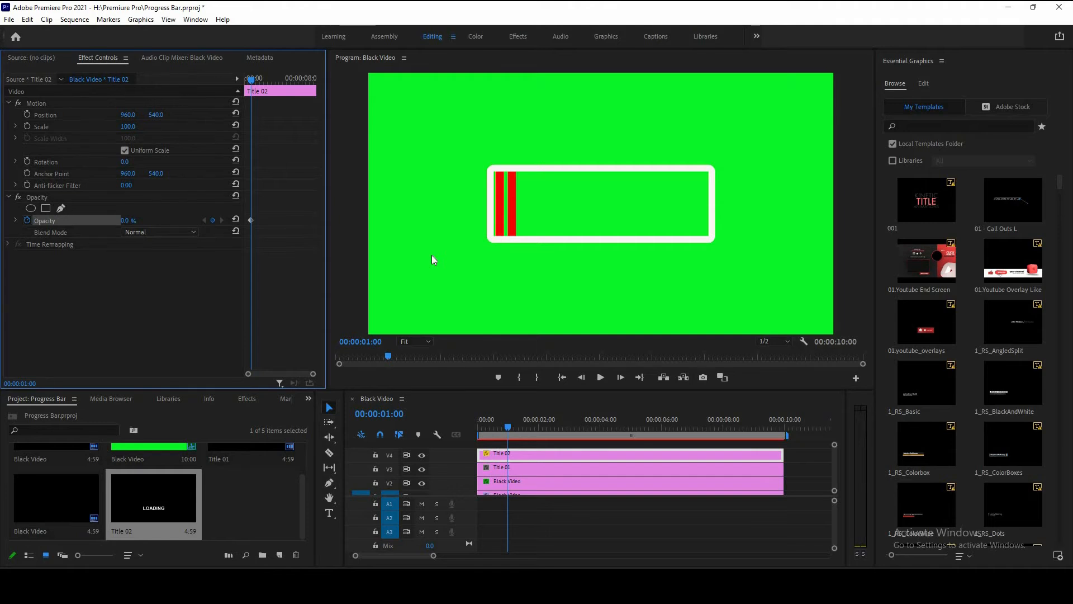
Step: At 00:00:01:10, set the title's opacity to 100%
key("Right")
key("Right")
key("Right")
key("Right")
key("Right")
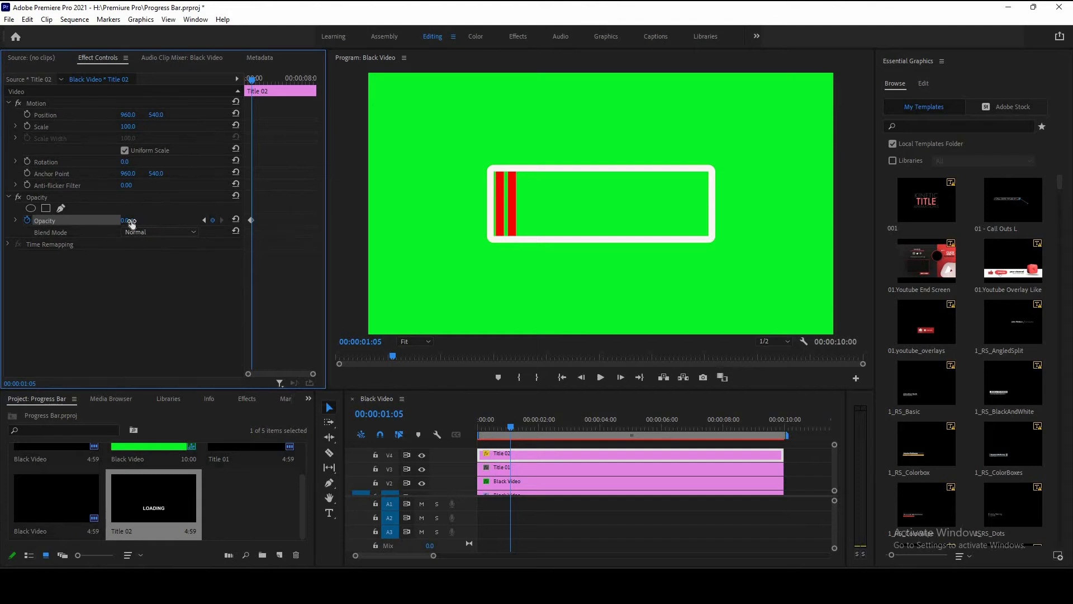
key("Right")
key("Right")
key("Right")
key("Right")
key("Right")
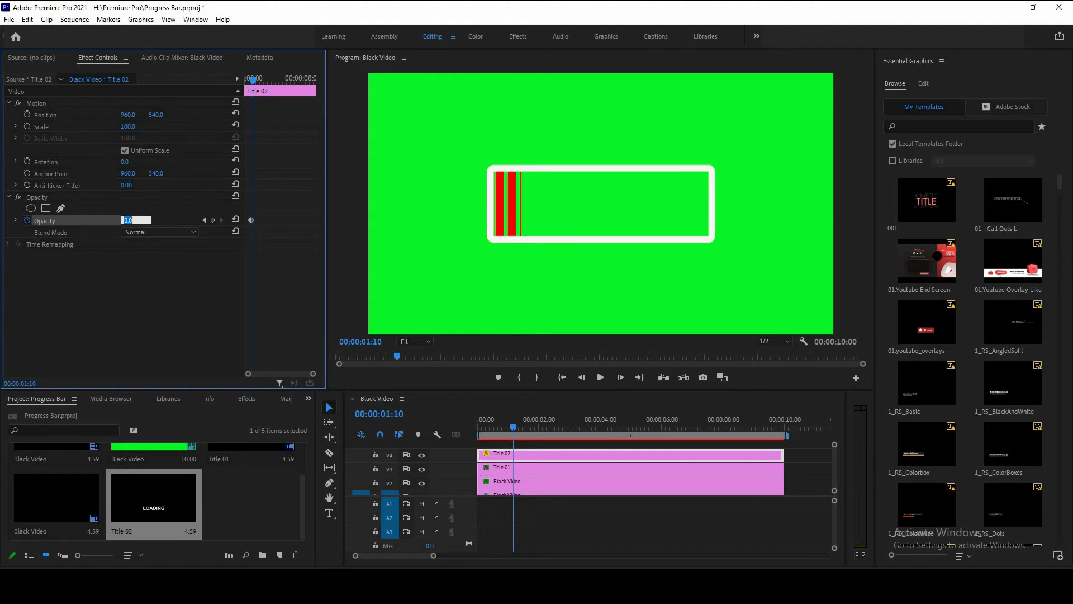
key("Return")
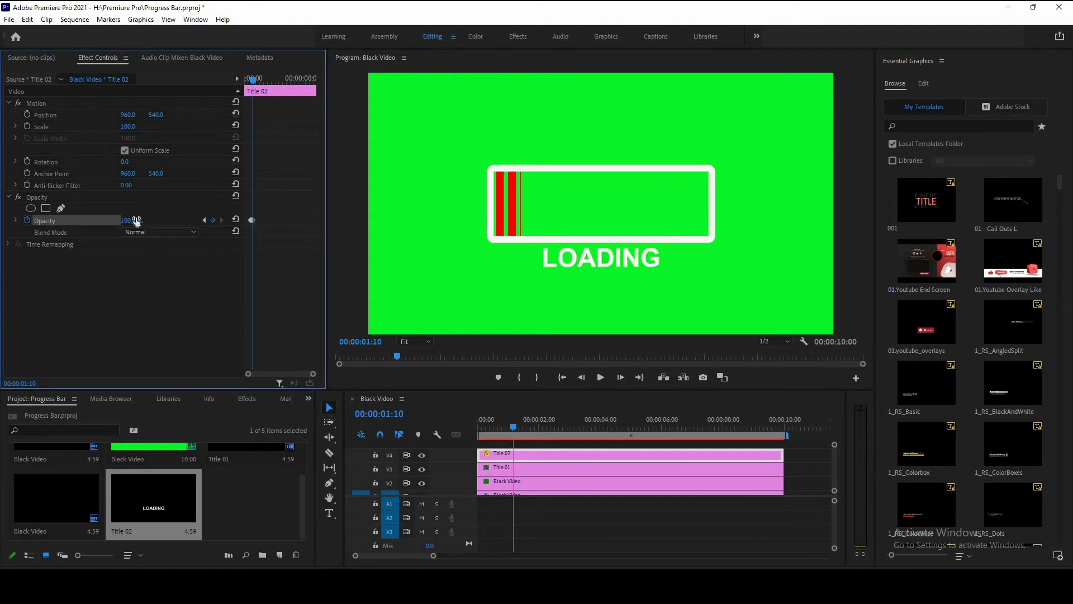
Step: At 00:00:01:15, set the title's opacity to 0%
key("Right")
key("Right")
key("Right")
key("Right")
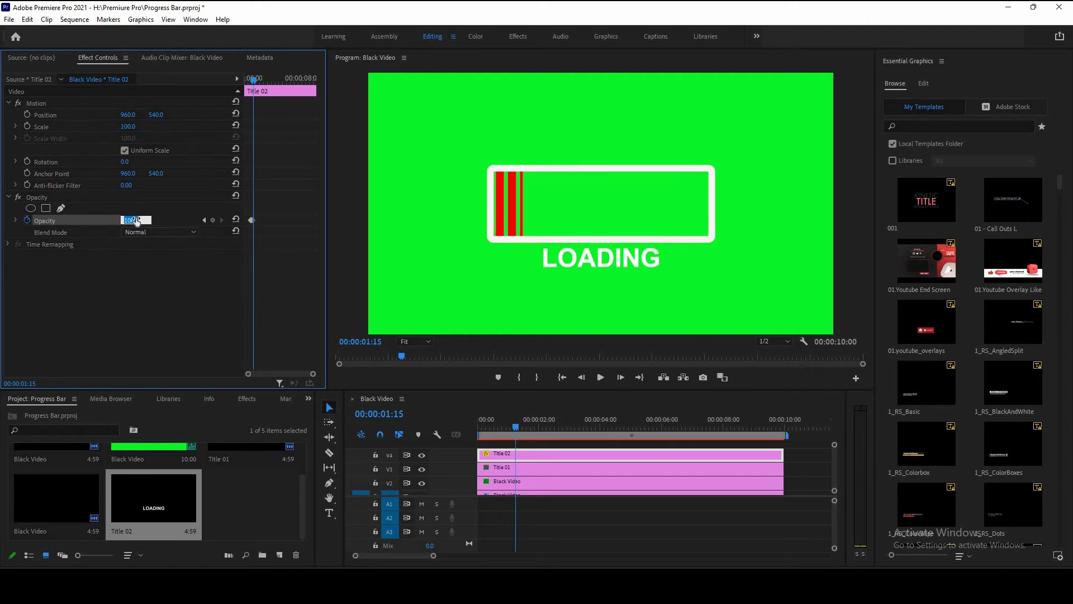
type("0")
key("Return")
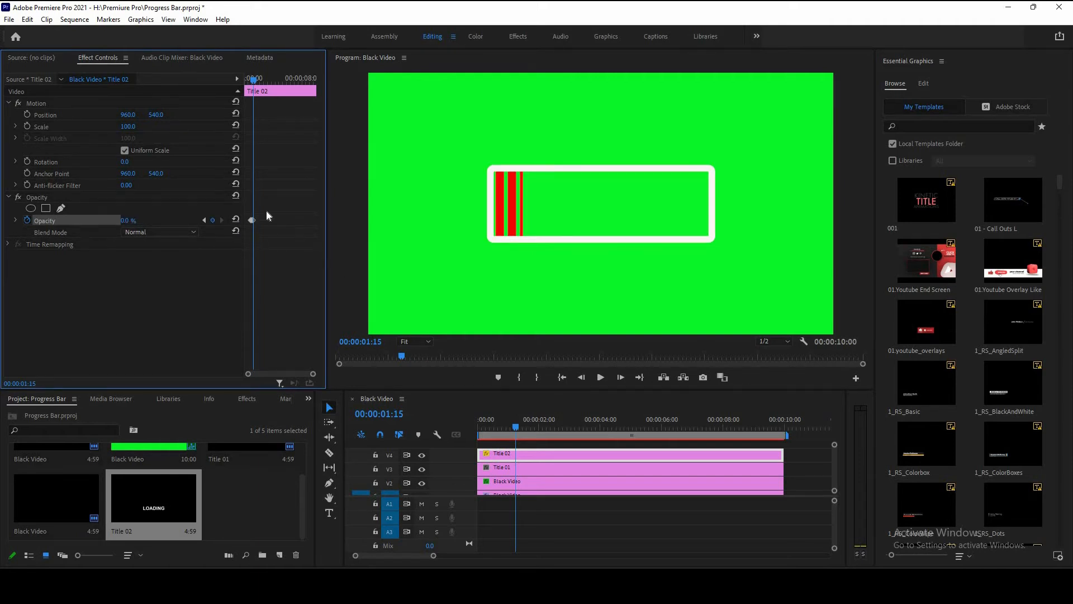
Step: Review the opacity keyframes and play back the blinking LOADING animation, then return to the start
left_click_drag(261, 79, 309, 83)
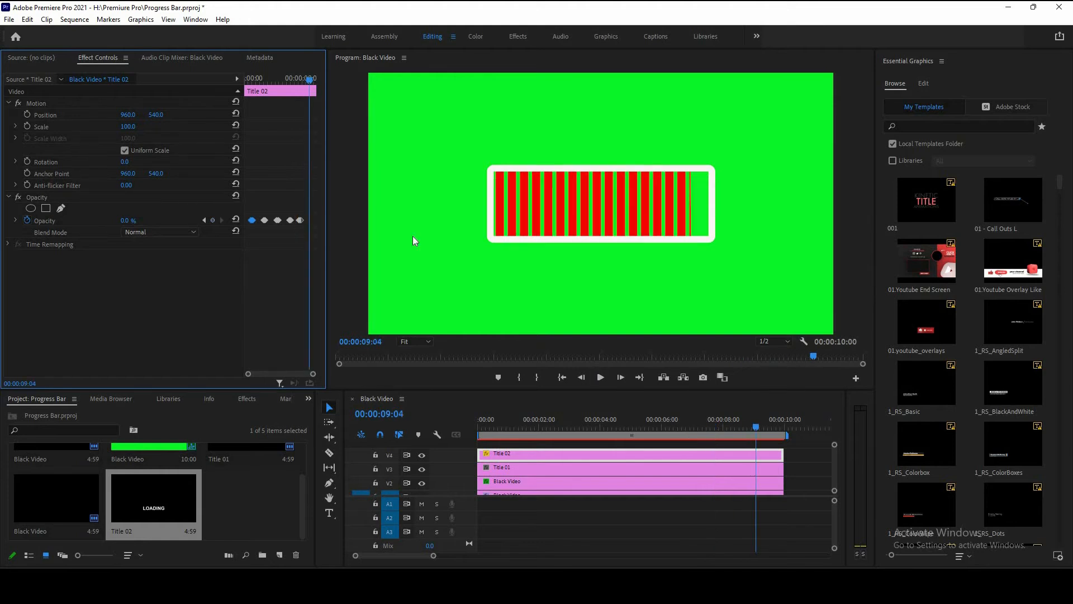
left_click_drag(758, 430, 403, 435)
key("space")
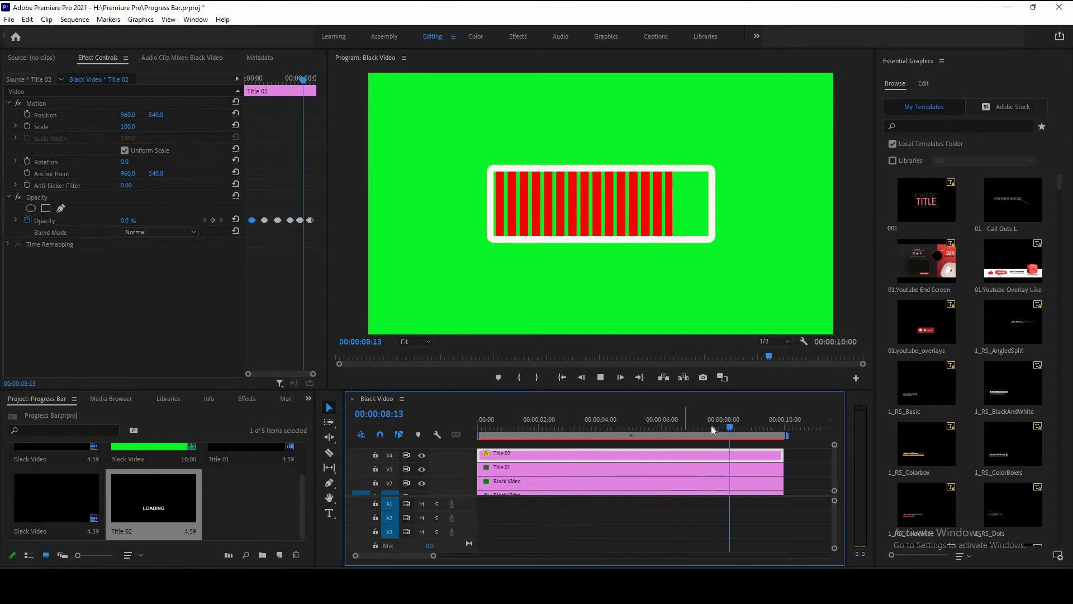
left_click_drag(519, 428, 435, 485)
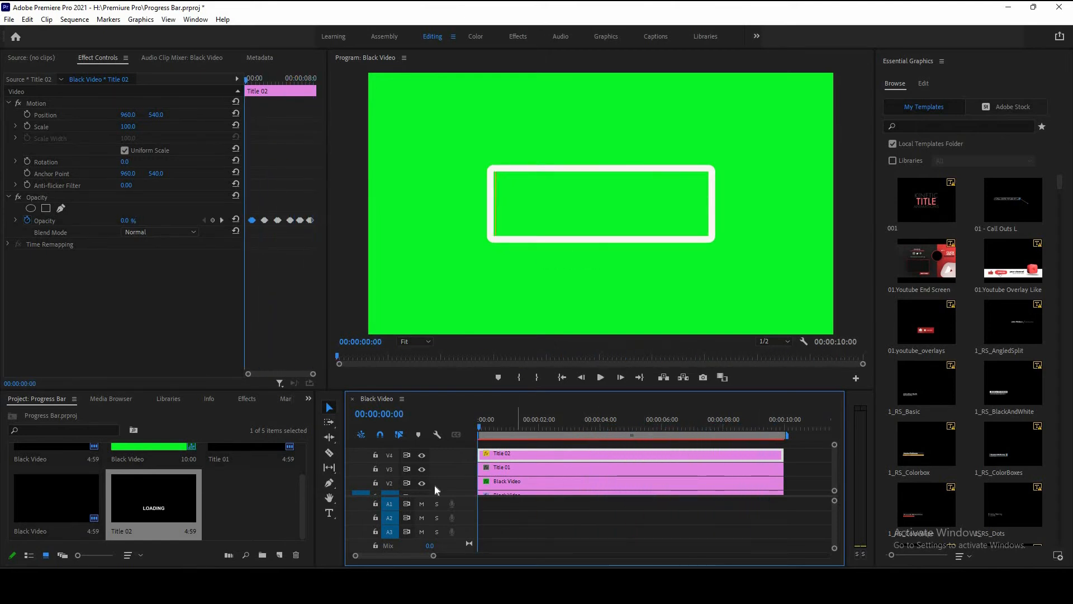
Step: Create a new black video item and place it on track V5 spanning the whole sequence
left_click(279, 555)
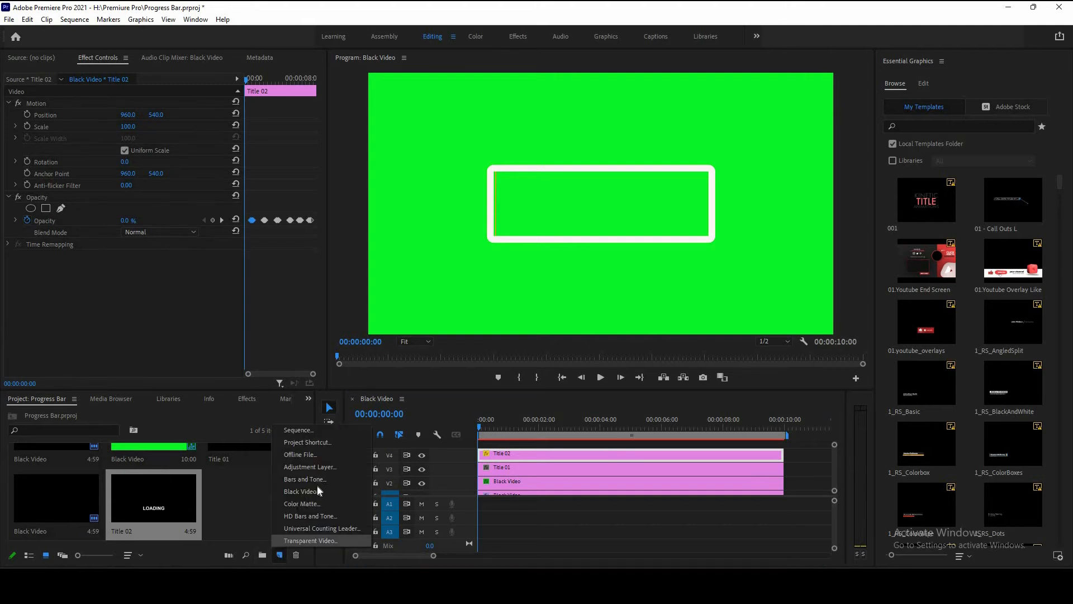
left_click(317, 490)
left_click(553, 334)
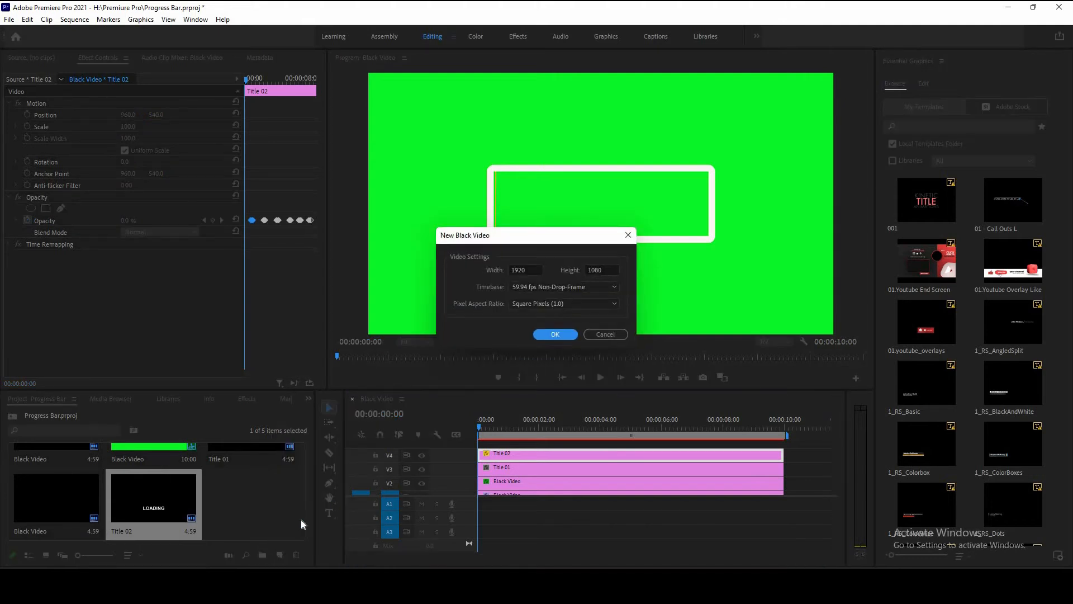
left_click_drag(476, 447, 480, 453)
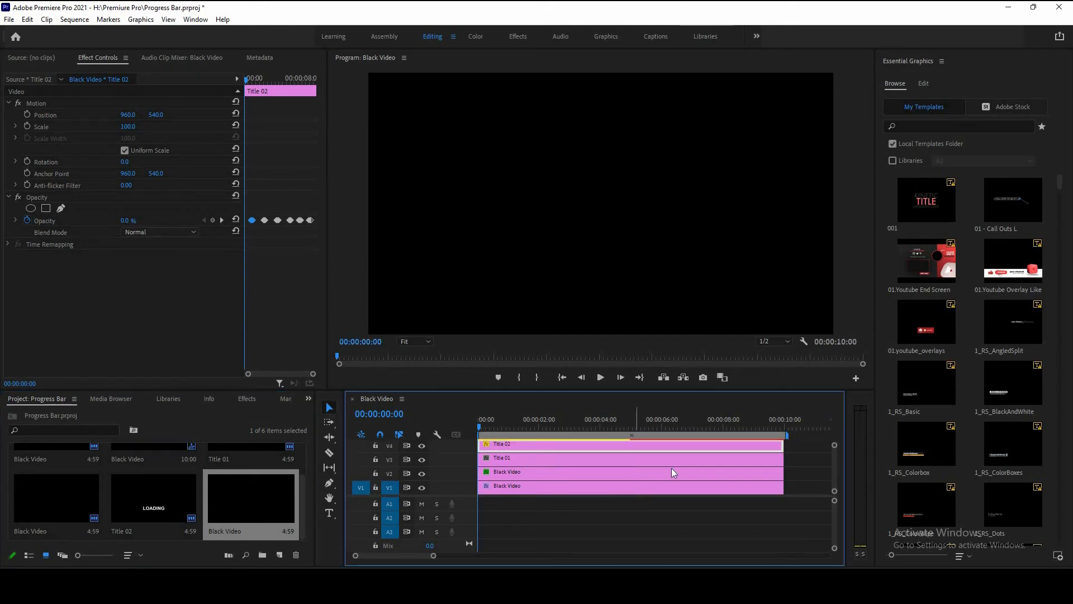
left_click_drag(706, 453, 784, 454)
left_click(617, 457)
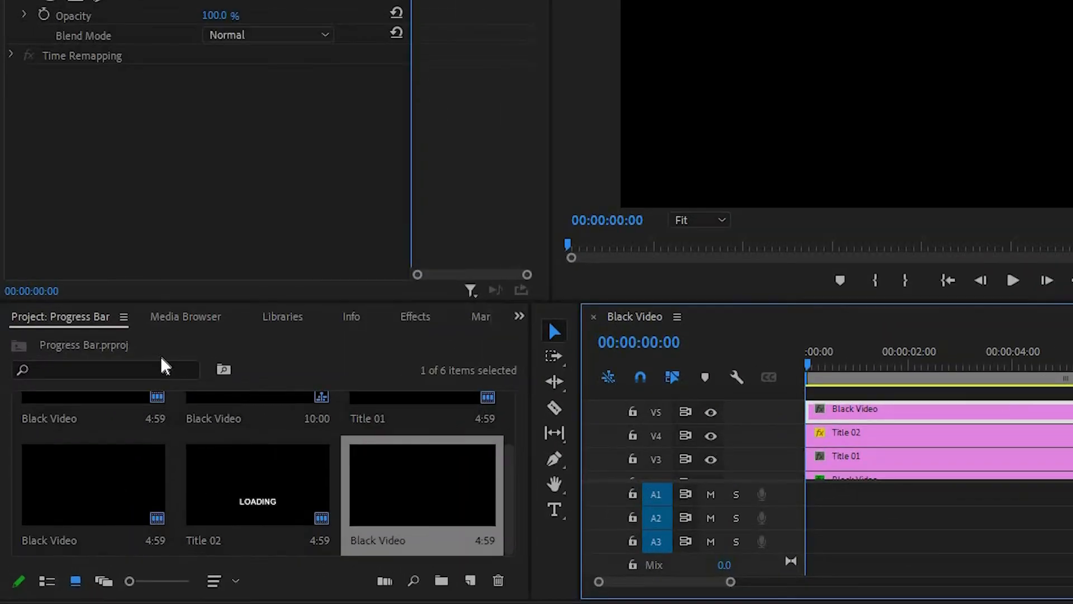
Step: Search the effects for TIMECODE and apply the Timecode effect to the V5 black video
key("shift+7")
left_click(157, 342)
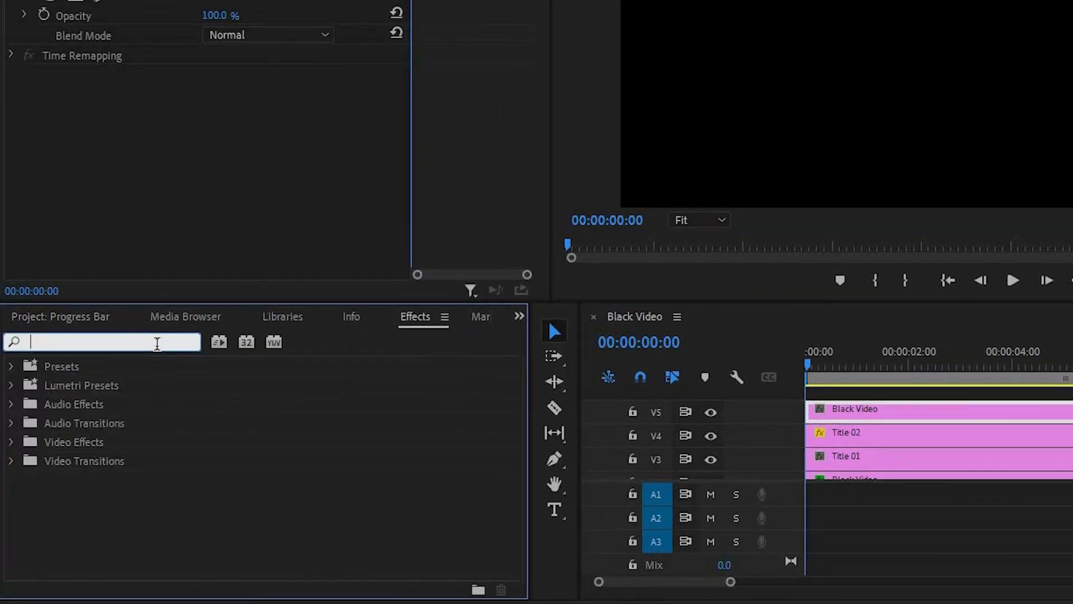
type("TIMECODE")
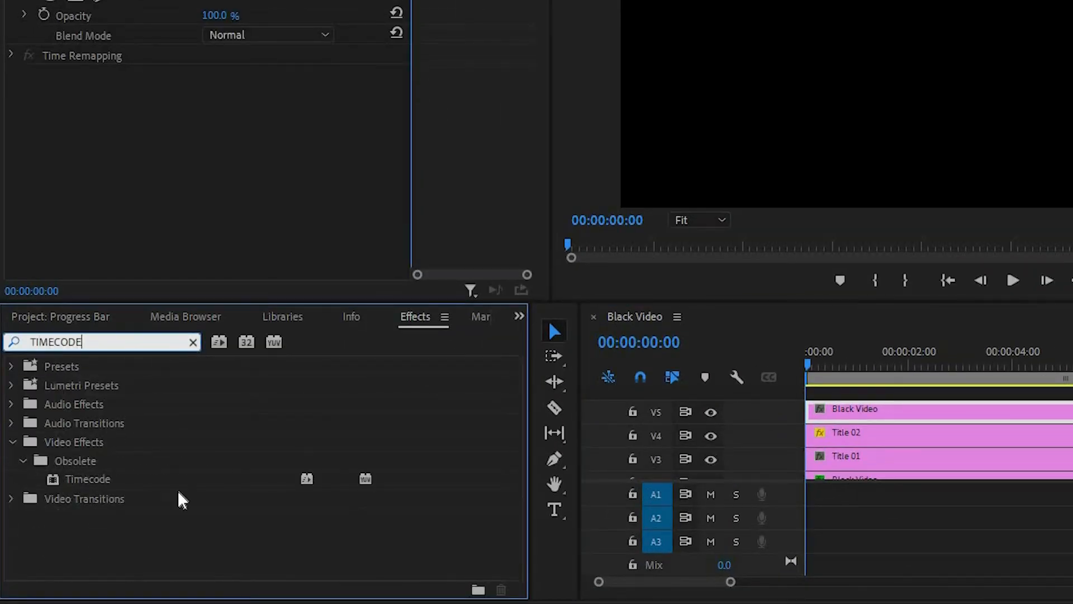
double_click(161, 479)
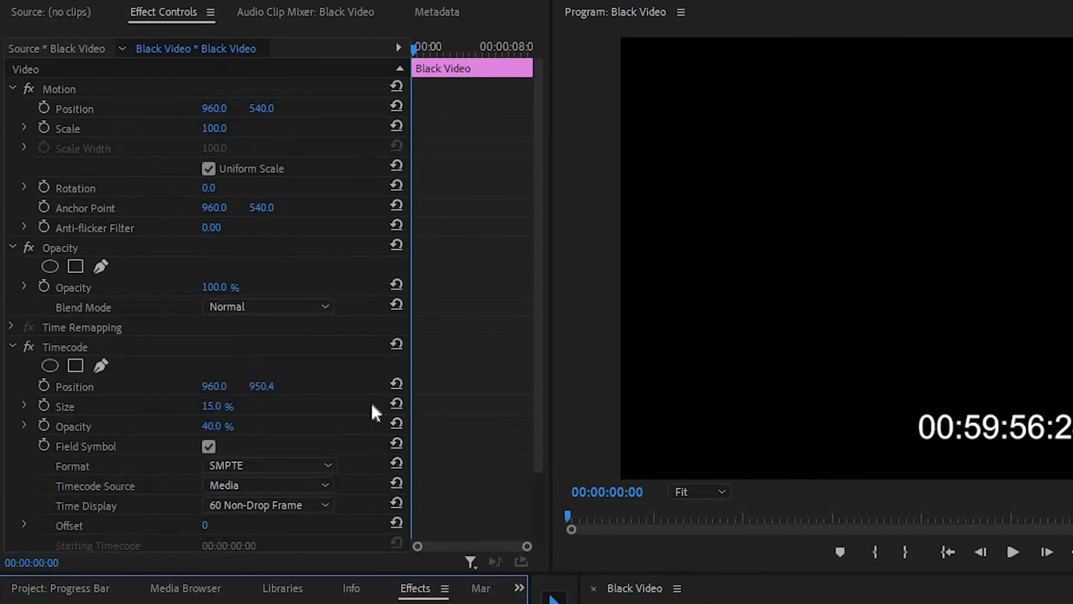
scroll(372, 391, "down", 3)
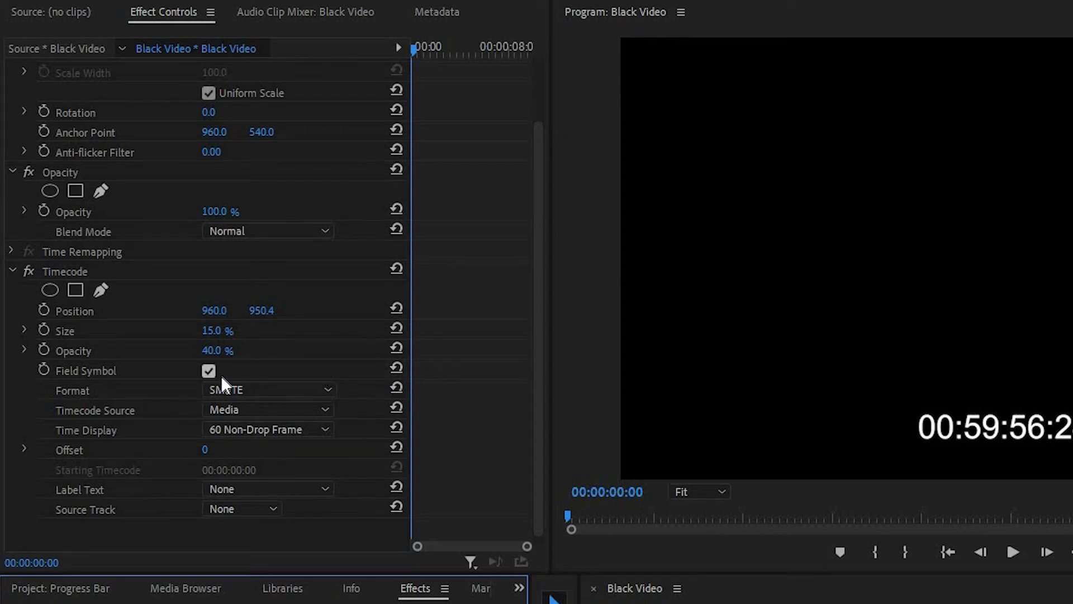
Step: Set the Timecode effect's format to Frames and its timecode source to Clip
left_click(269, 390)
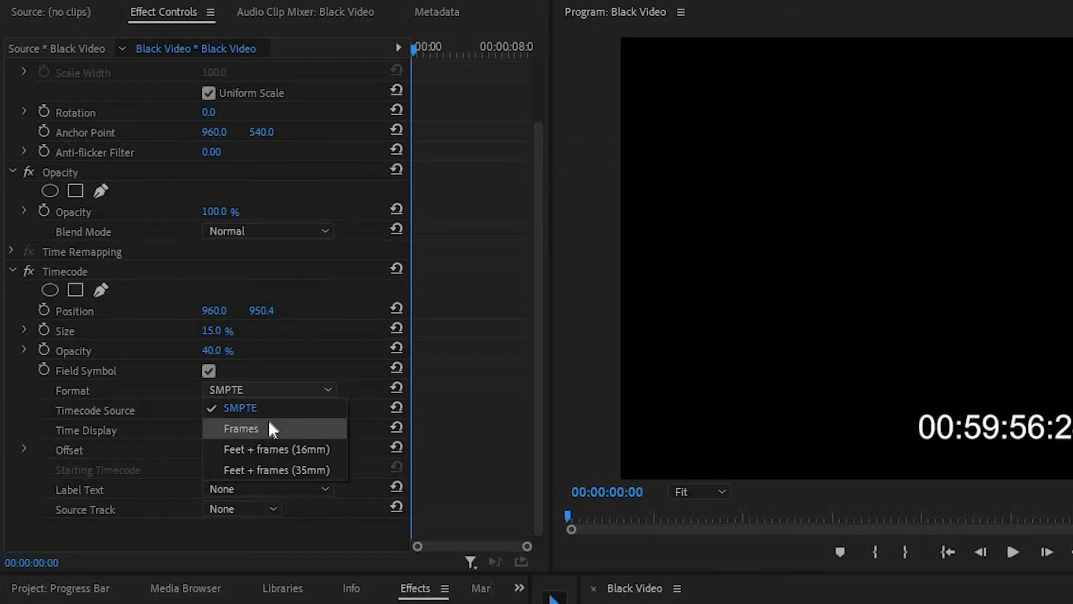
left_click(270, 427)
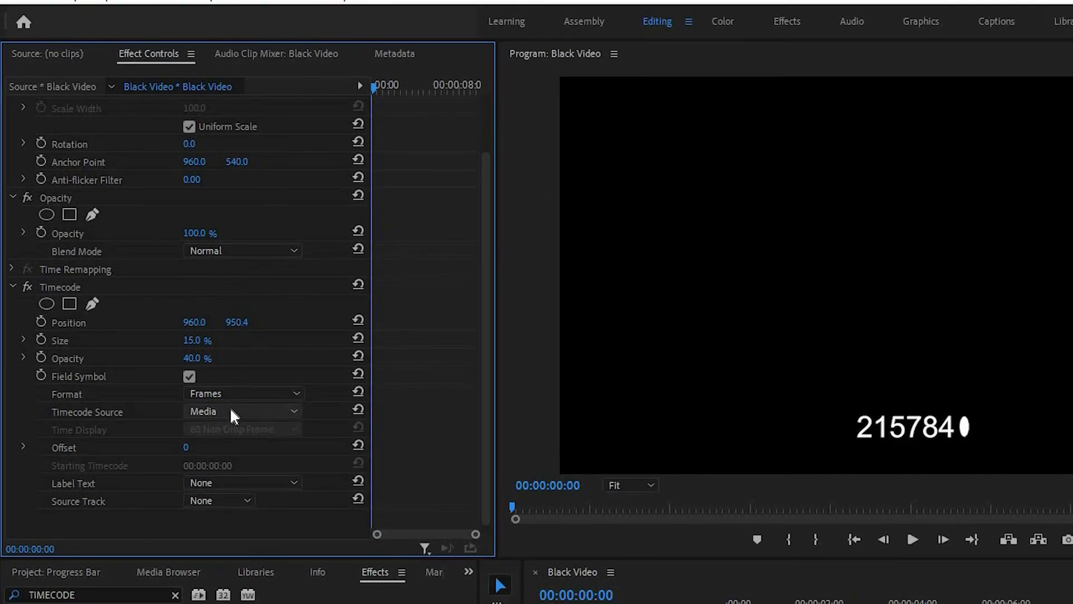
left_click(230, 409)
left_click(234, 423)
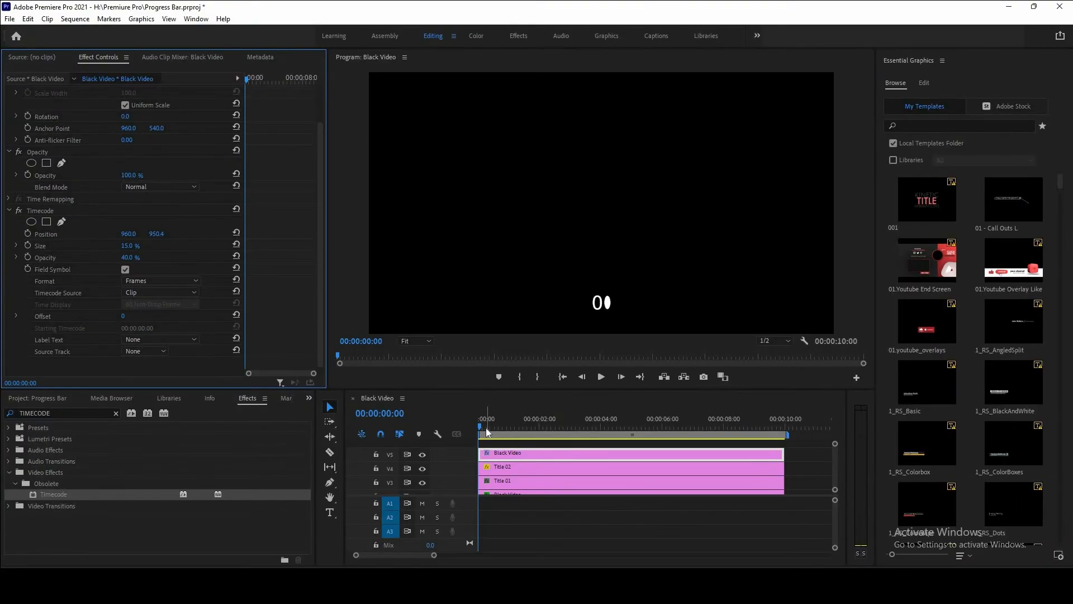
Step: Scrub through the sequence to preview the counter, return to the start, and turn off the Field Symbol option
left_click_drag(485, 428, 631, 439)
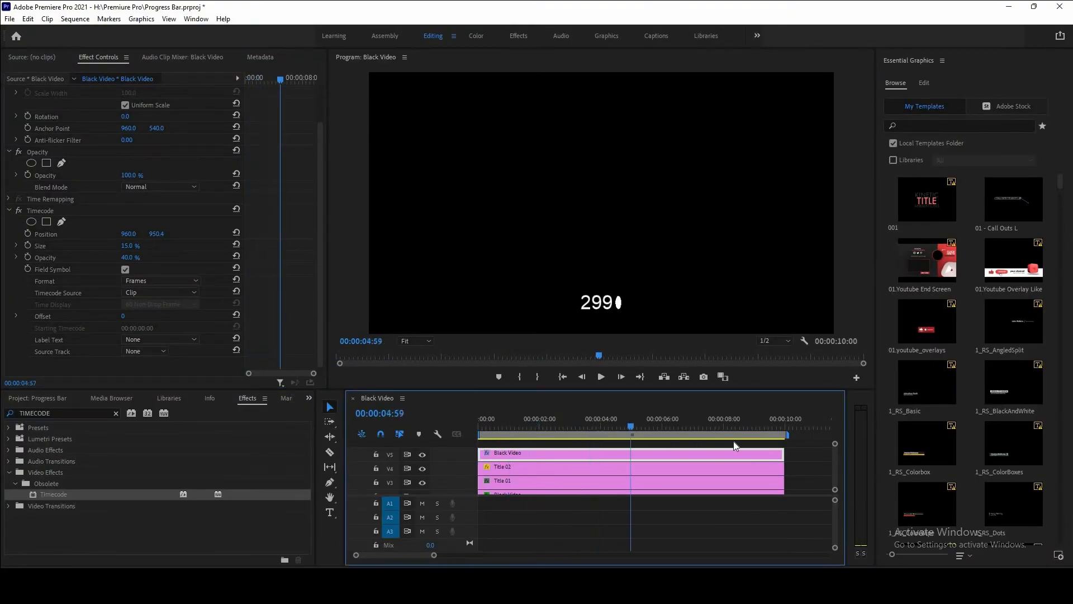
left_click_drag(734, 441, 785, 434)
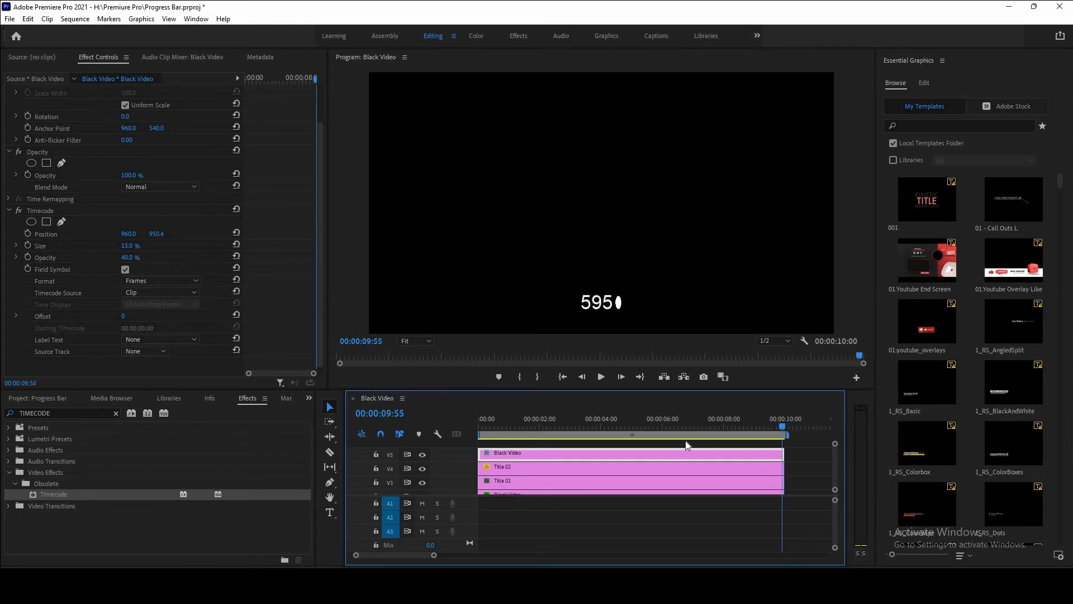
key("Home")
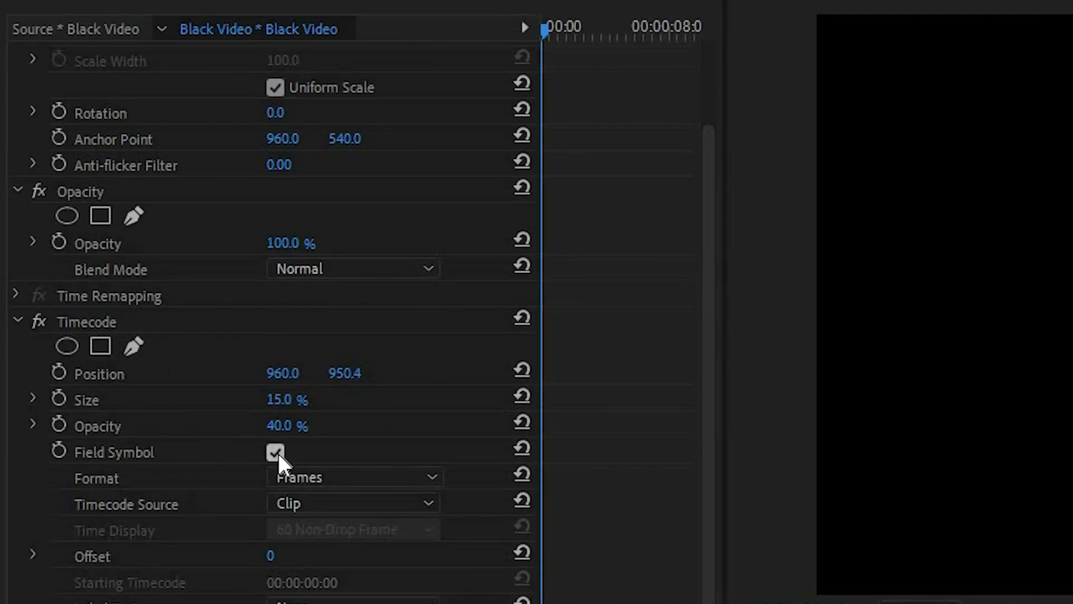
left_click(276, 450)
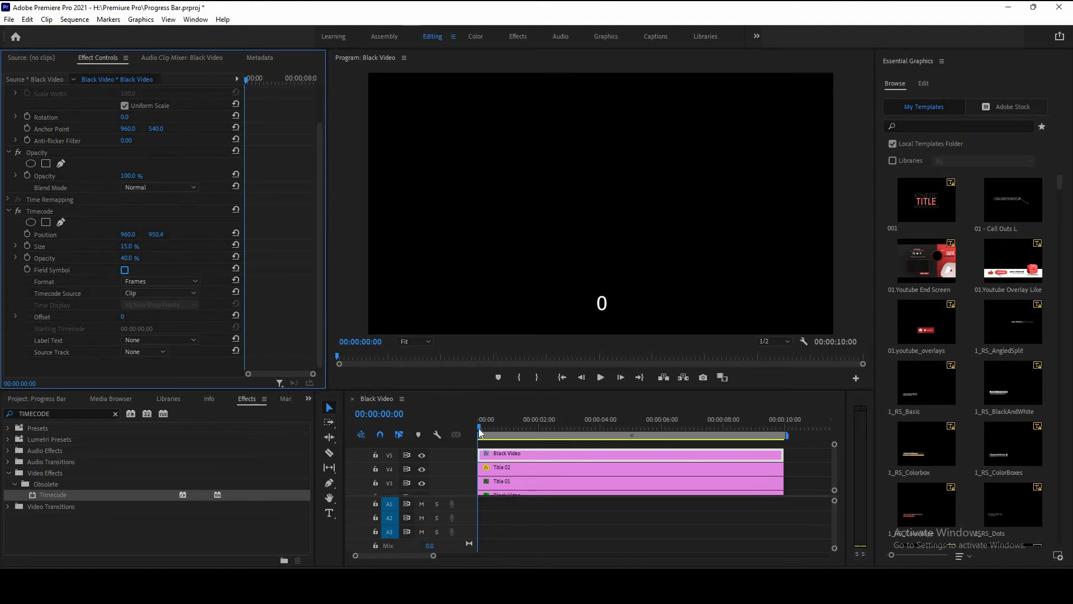
Step: Cut the V5 timecode clip at 00:00:01:40, where the counter reads 100, and delete the part after the cut
left_click_drag(479, 426, 531, 427)
scroll(506, 460, "up", 5)
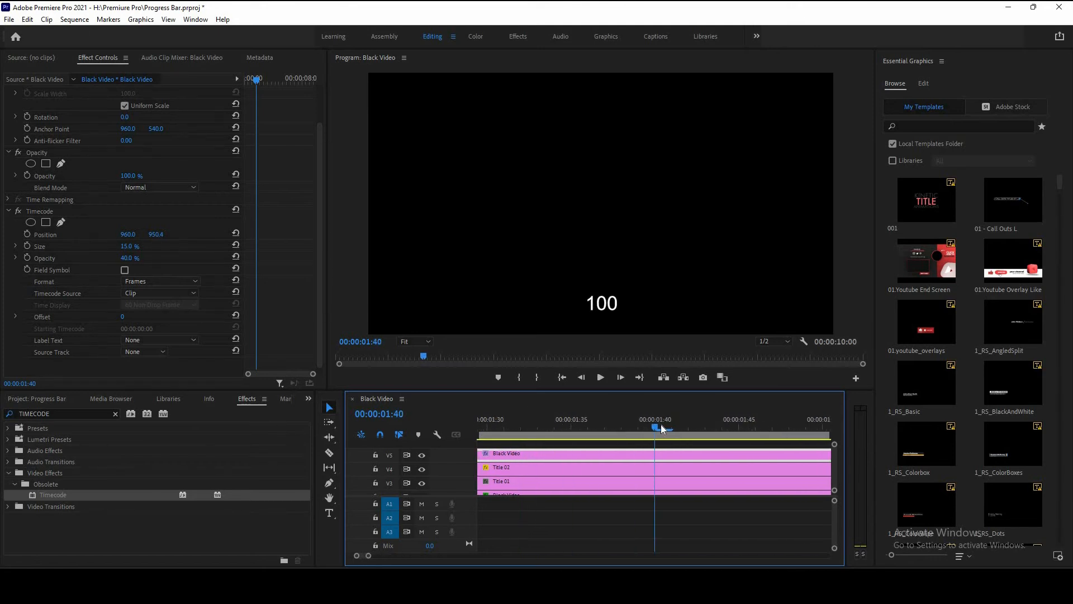
left_click(661, 427)
scroll(448, 468, "down", 1)
scroll(448, 469, "down", 1)
key("c")
left_click(613, 454)
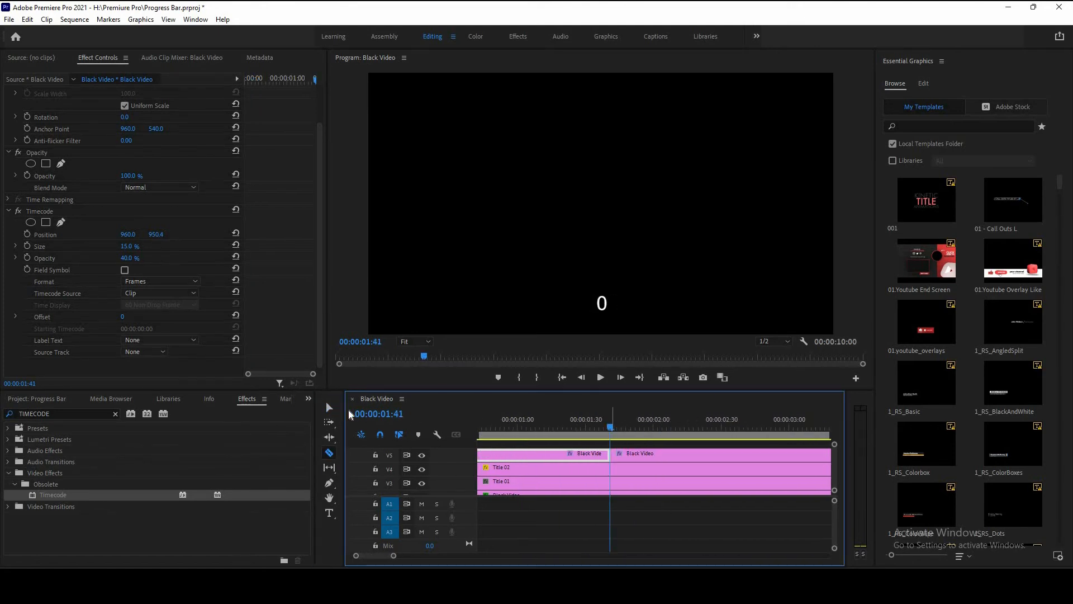
left_click(327, 403)
left_click(649, 457)
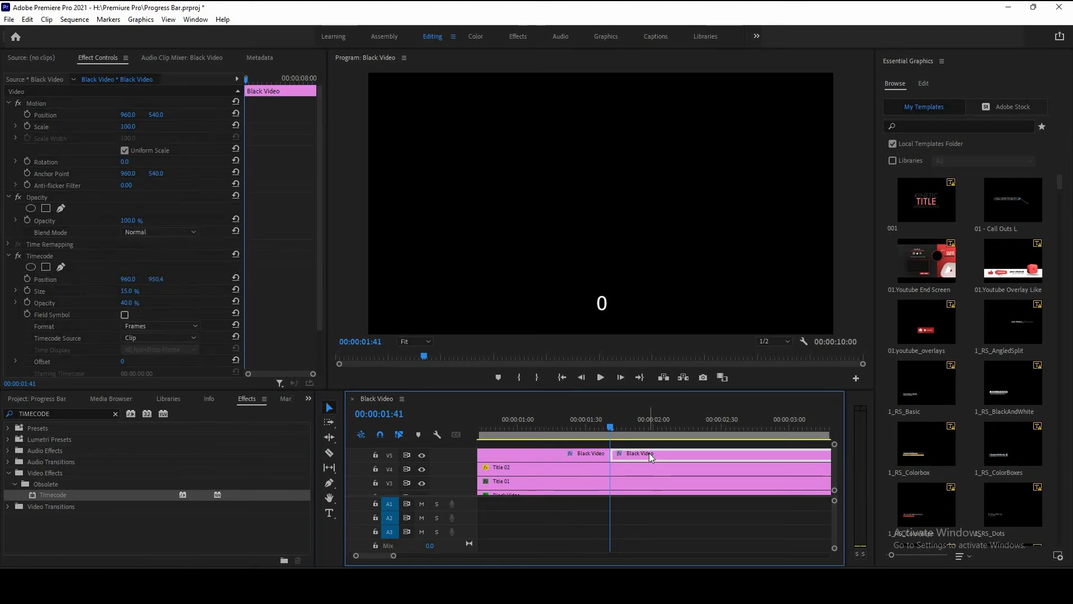
key("Delete")
Step: Nest the trimmed timecode clip on V5
left_click(530, 426)
key("backslash")
left_click(508, 457)
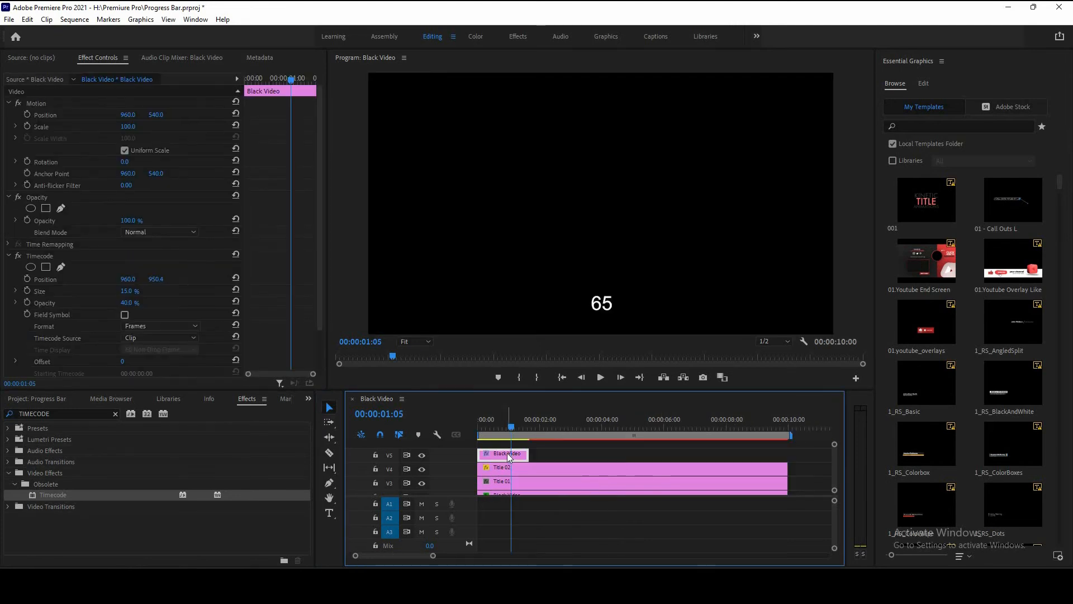
right_click(509, 457)
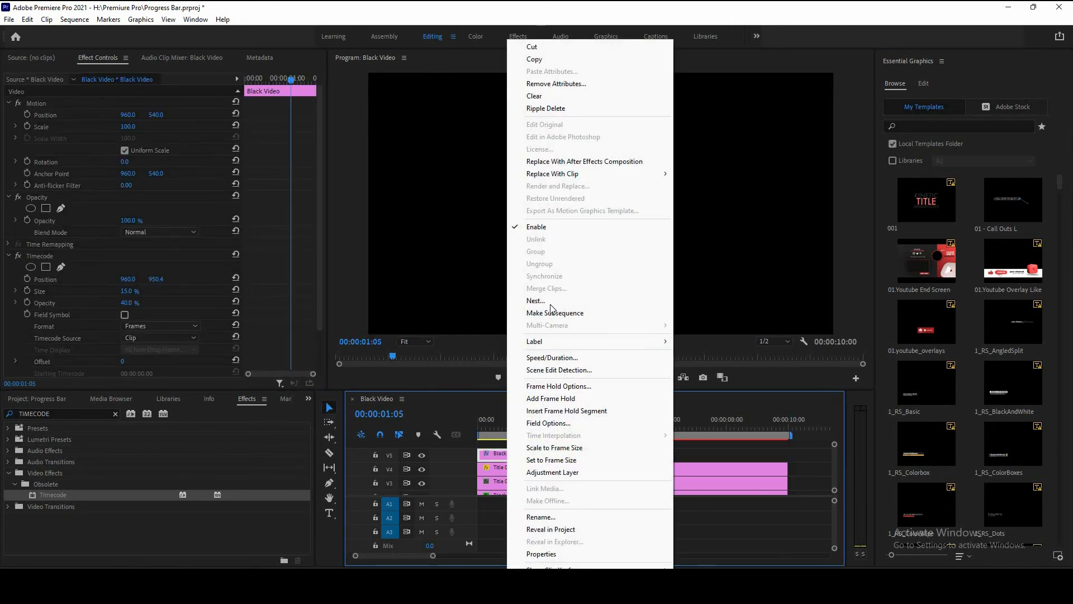
left_click(542, 300)
left_click(505, 306)
Step: Set the nested sequence's speed/duration to 00:00:10:00 so the counter spans the whole sequence
right_click(514, 454)
left_click(556, 357)
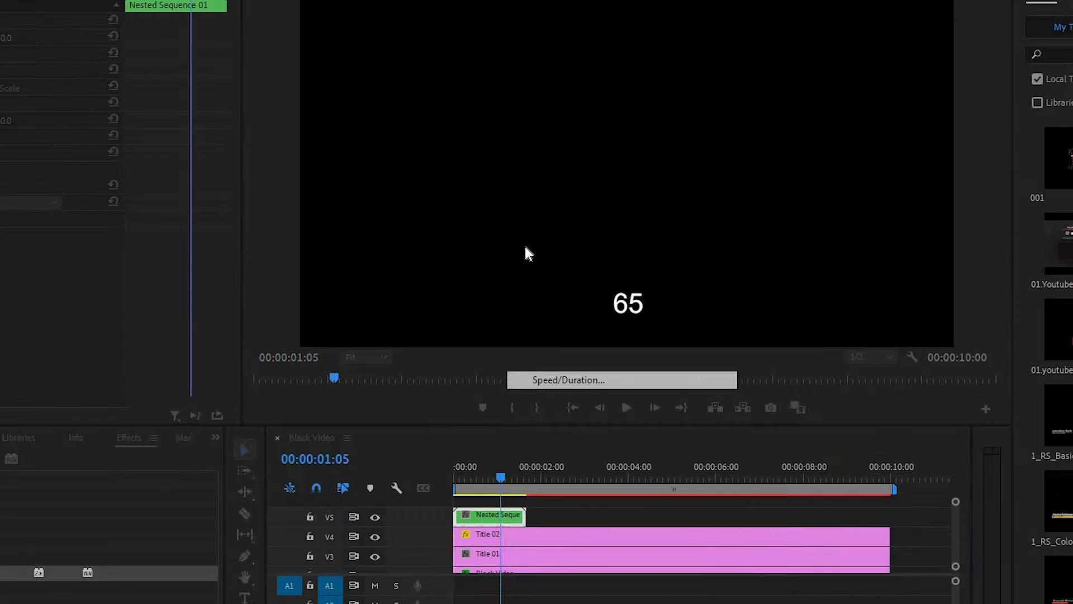
left_click(551, 272)
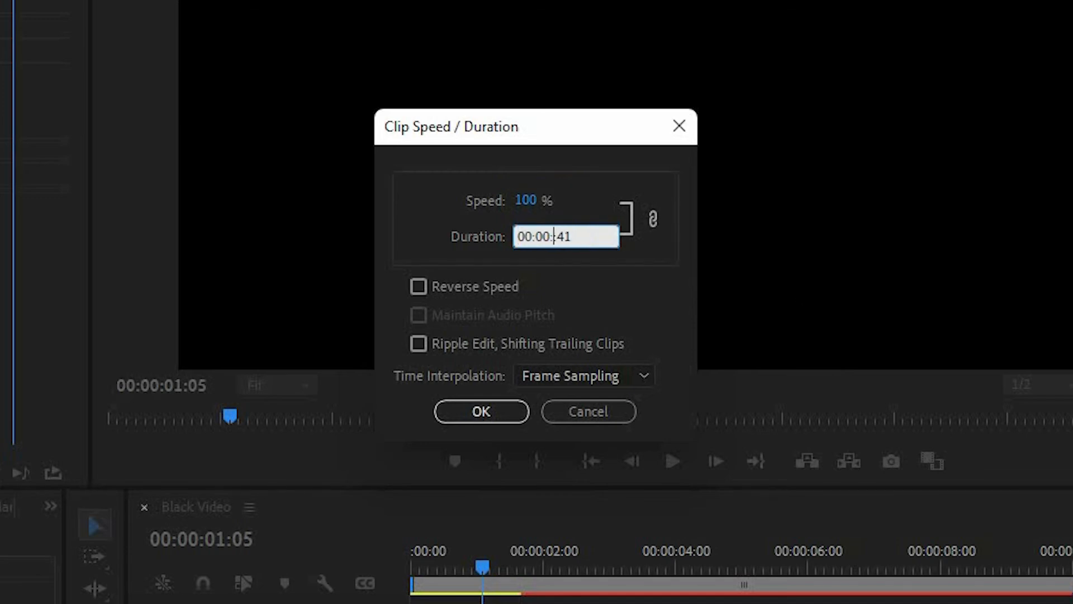
type("01")
key("Down")
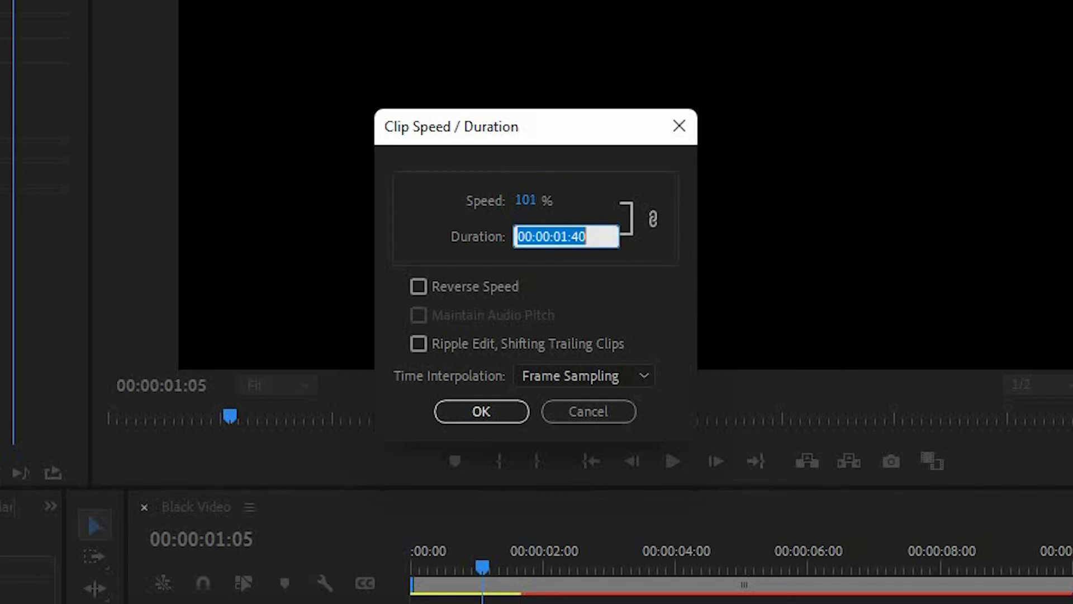
key("Right")
key("BackSpace")
key("BackSpace")
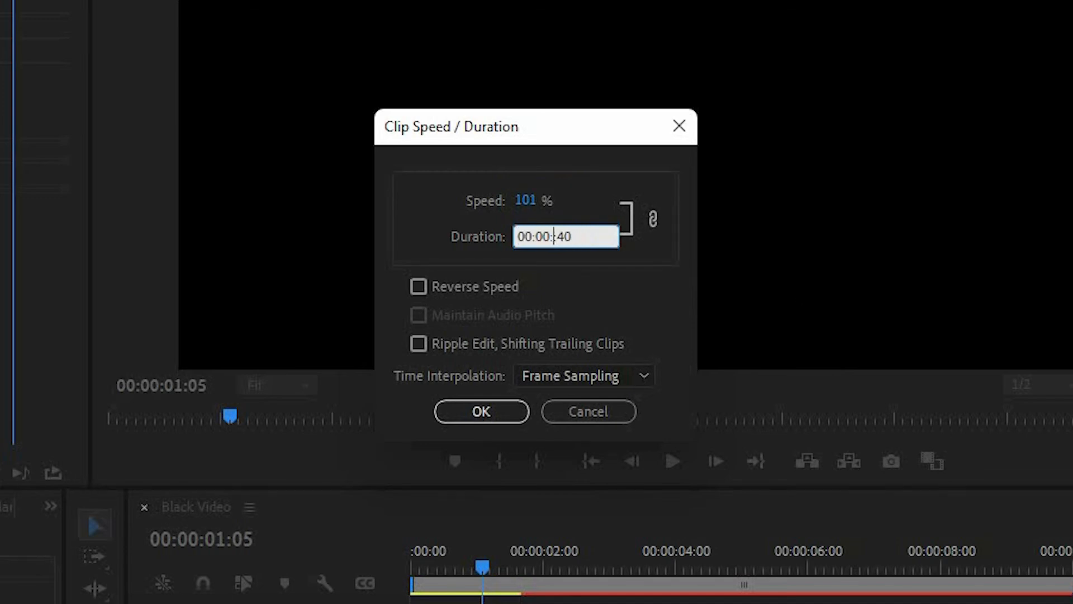
type("10:00")
left_click(513, 417)
Step: Play back the counter, then set the nested sequence's blend mode to Screen
mouse_move(510, 429)
left_mouse_down()
mouse_move(488, 429)
mouse_move(500, 426)
left_mouse_up()
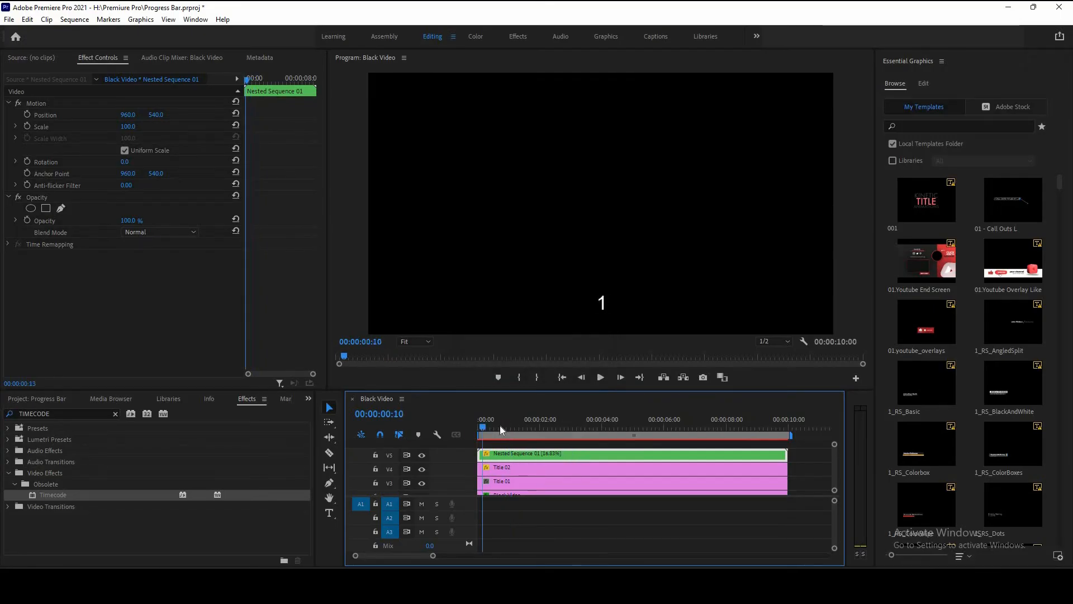
key("space")
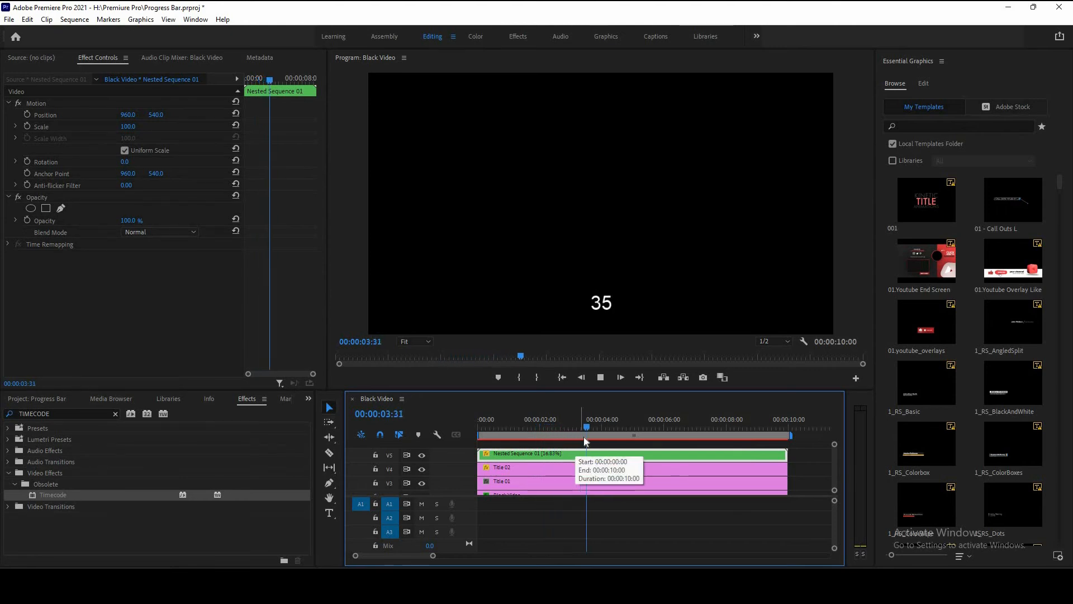
left_click(727, 433)
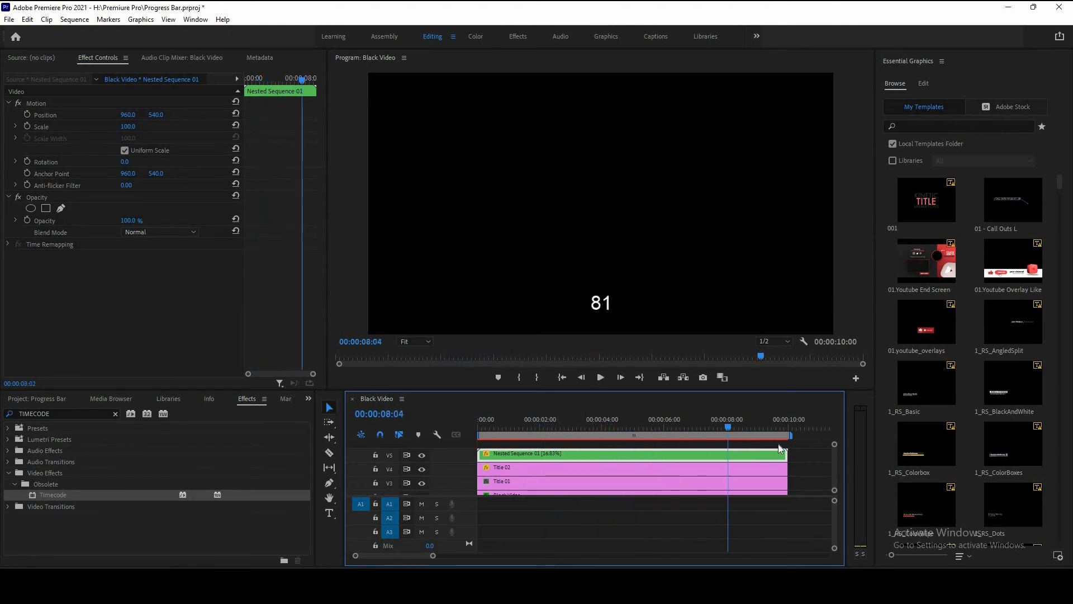
left_click_drag(779, 446, 348, 475)
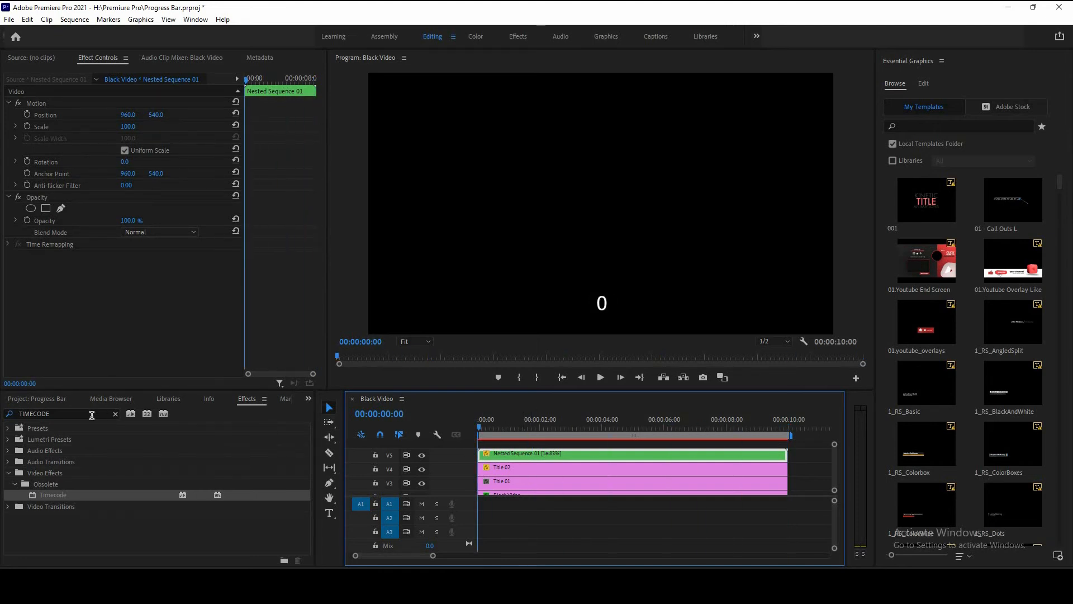
left_click(150, 232)
key("Return")
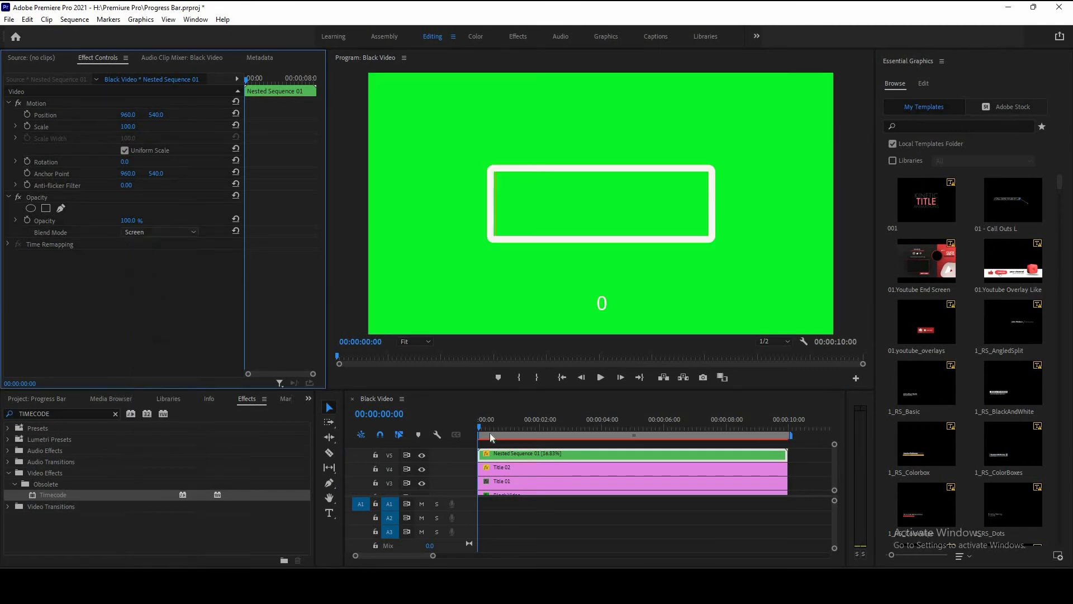
Step: Move the counter above the box by setting its vertical position to -79
left_click(737, 454)
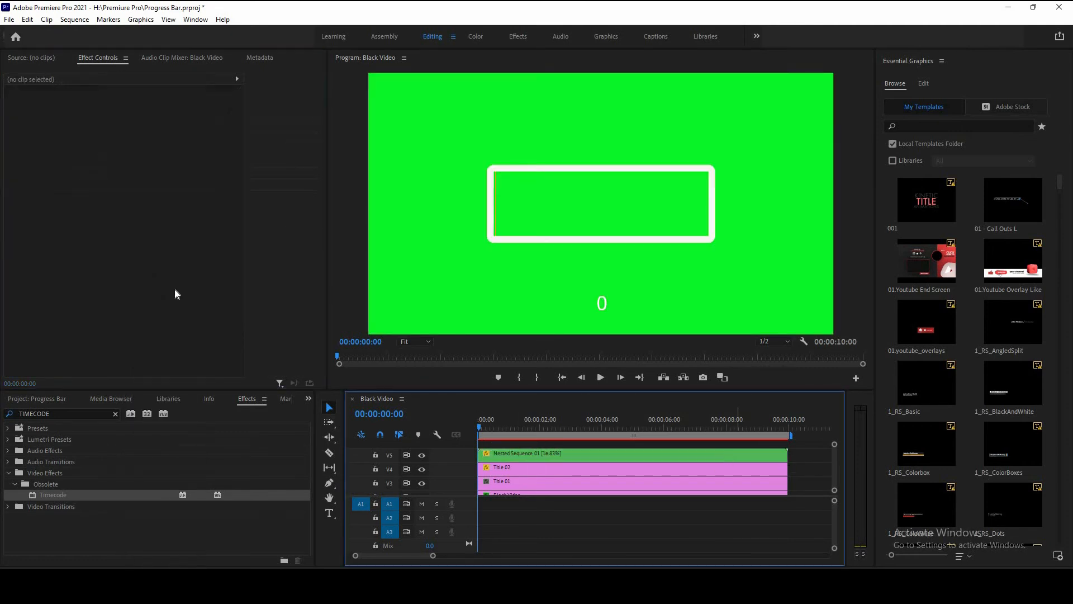
left_click_drag(156, 114, 12, 114)
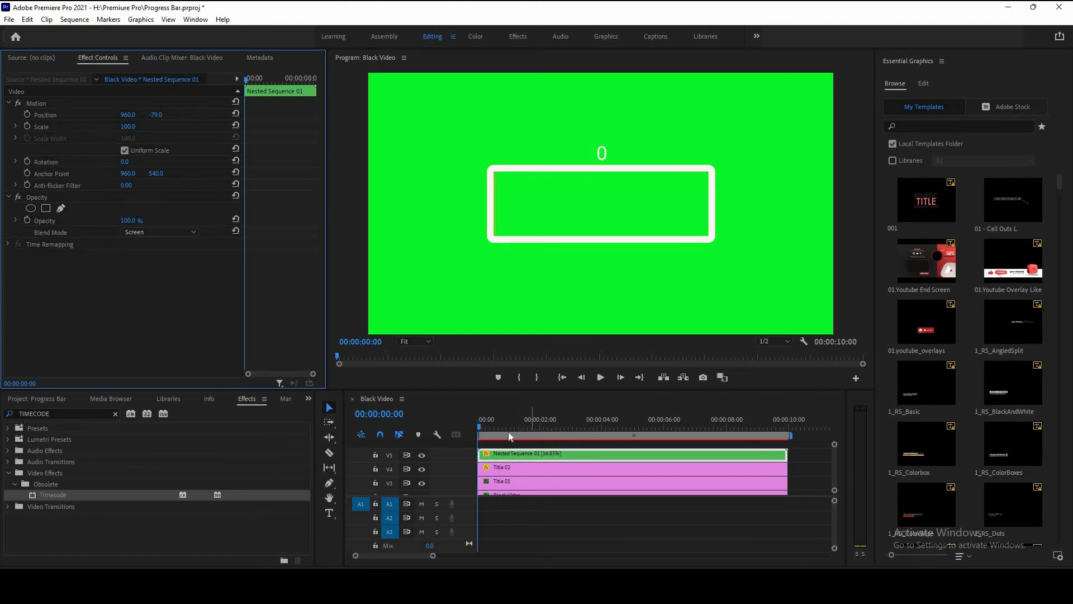
Step: Create a new legacy title with a centered % sign and place it on the top track across the sequence
left_click(8, 21)
mouse_move(111, 33)
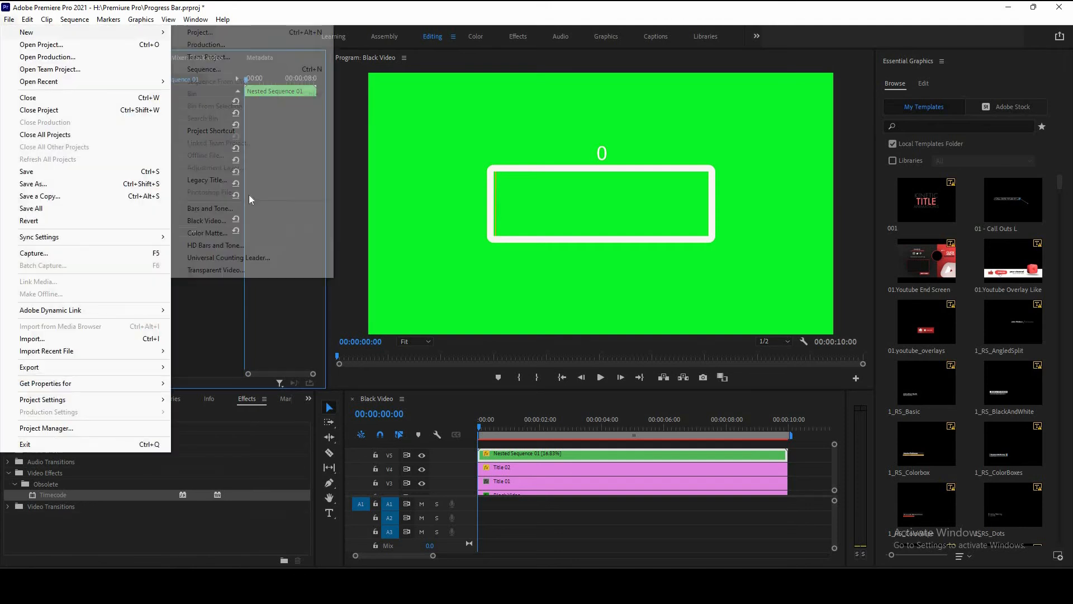
key("Return")
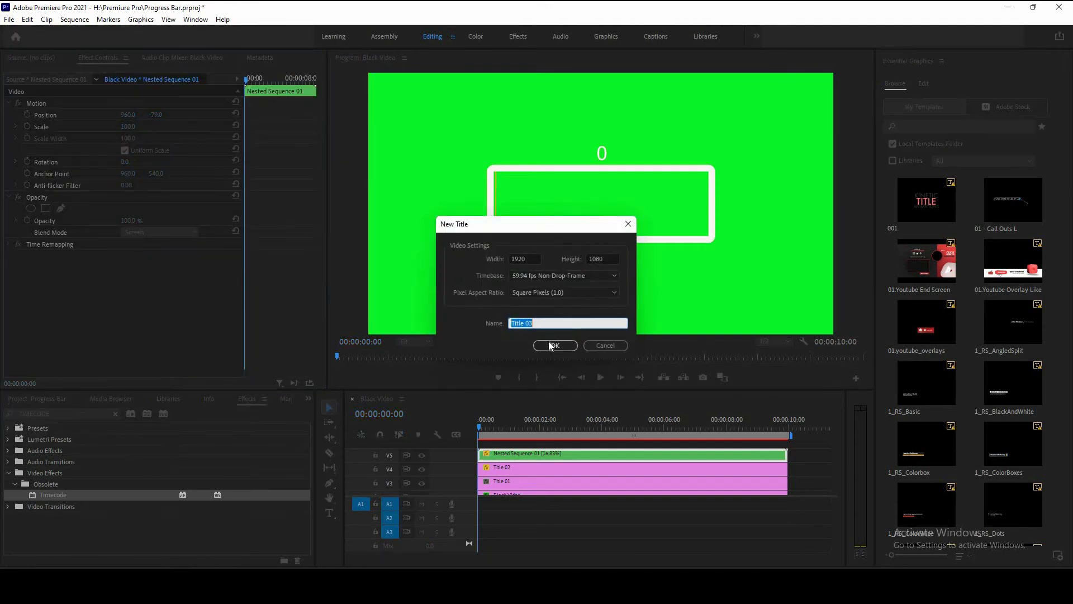
left_click(549, 342)
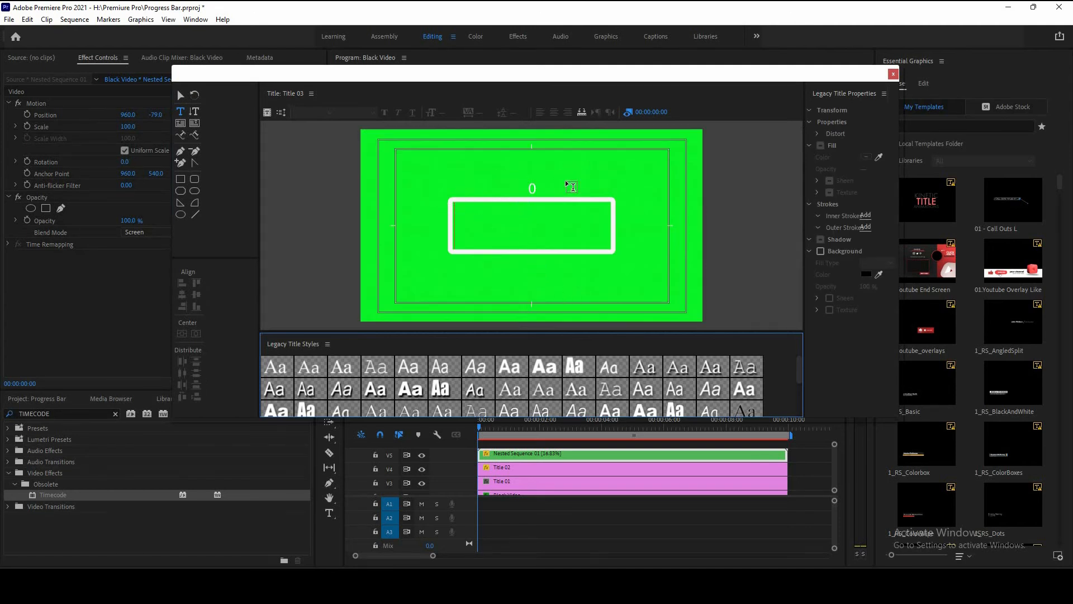
left_click(573, 186)
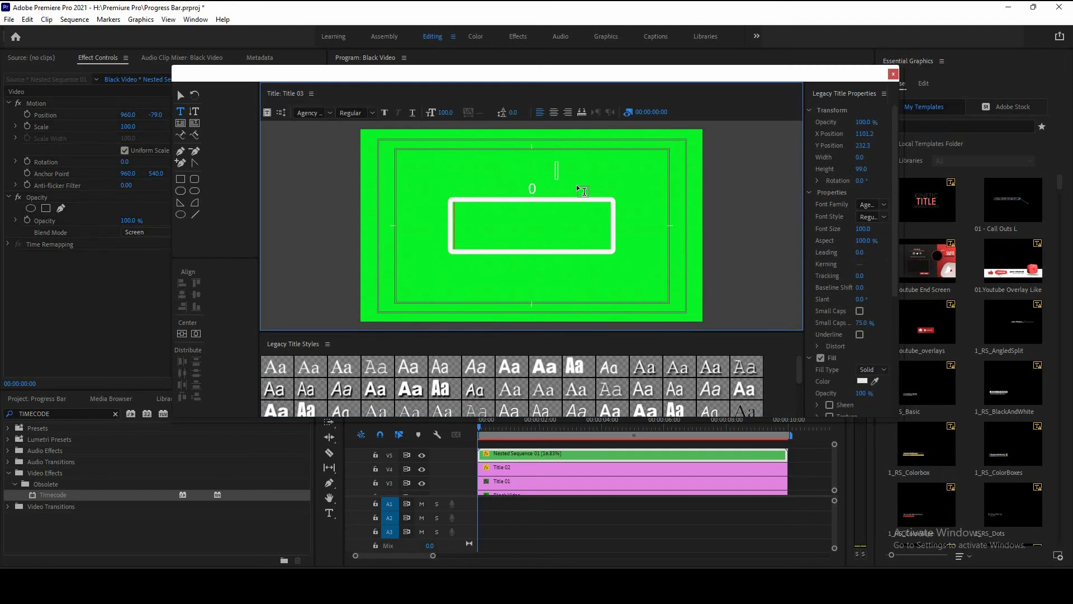
type("%")
left_click(182, 333)
left_click(196, 333)
left_click(509, 369)
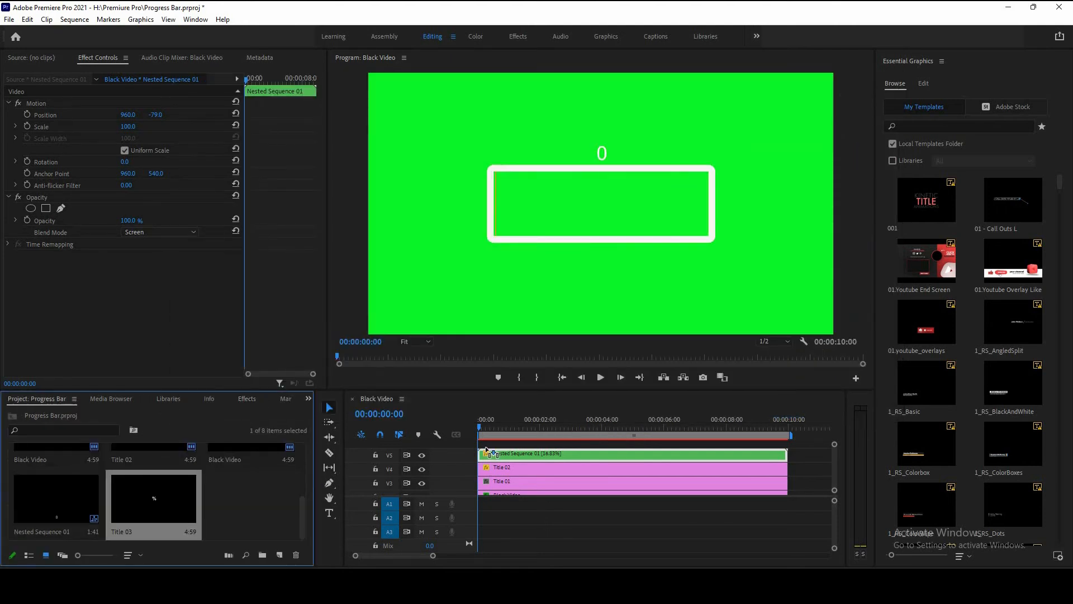
left_click_drag(486, 450, 788, 453)
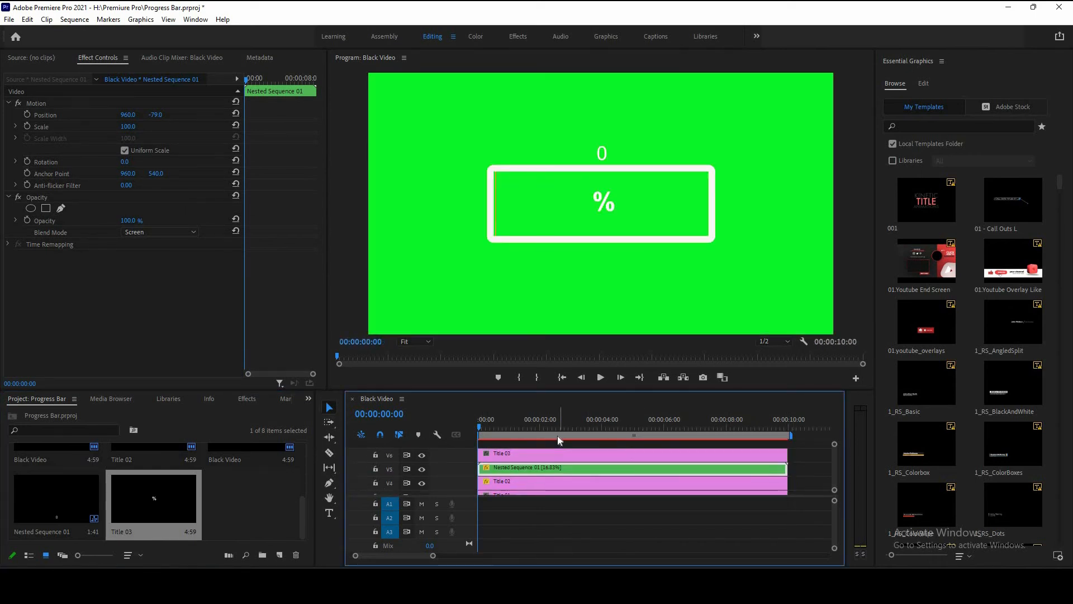
Step: Zoom the program view to 100% and move the % title beside the counter at position 1052, 338 with scale 75
left_click(558, 435)
left_click(565, 453)
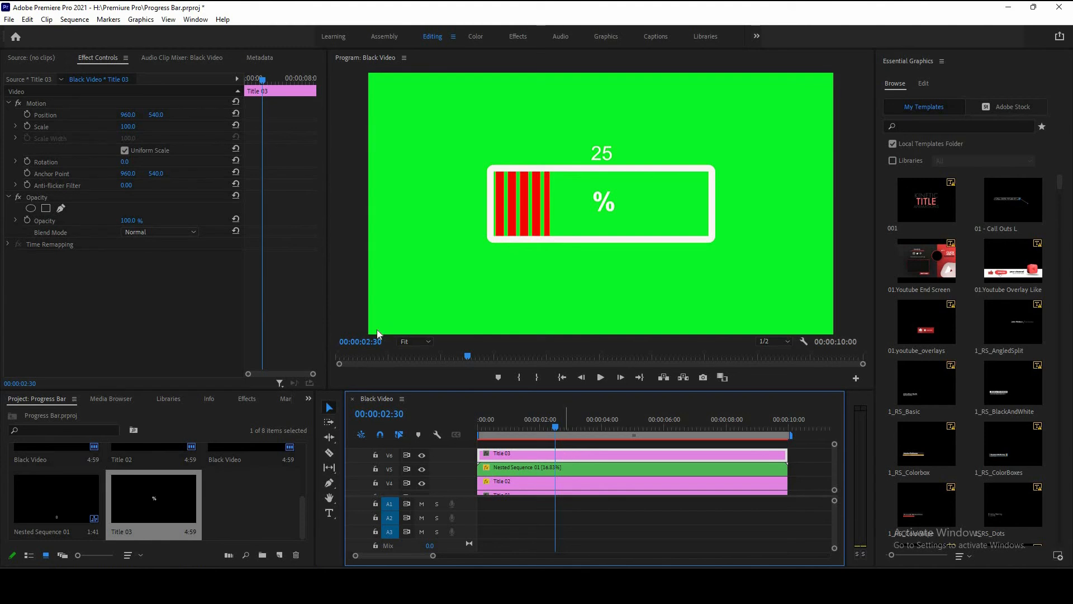
left_click(415, 341)
left_click(415, 417)
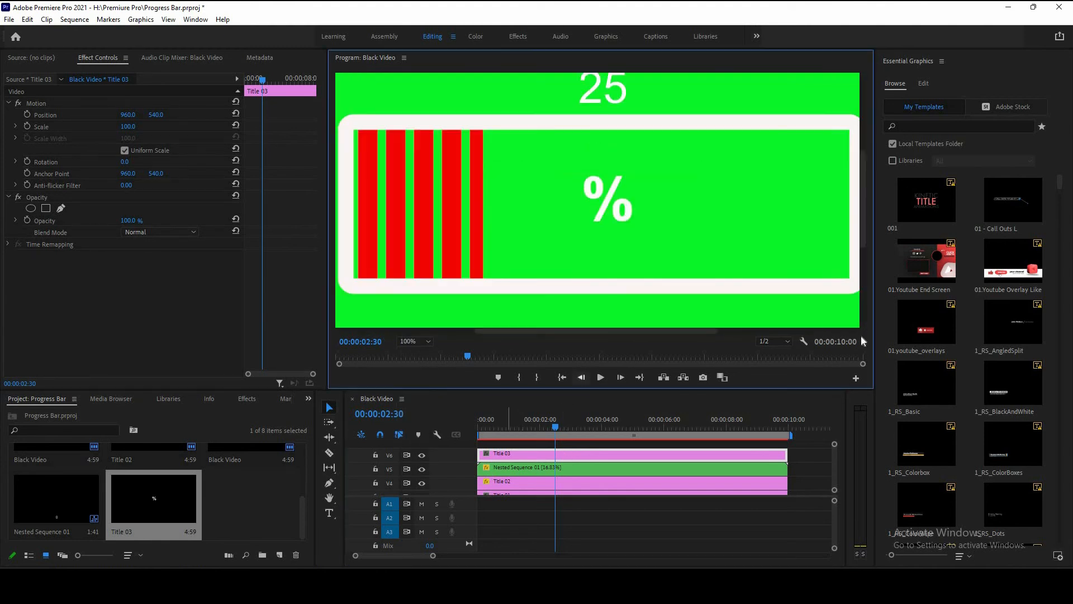
left_click_drag(861, 223, 863, 209)
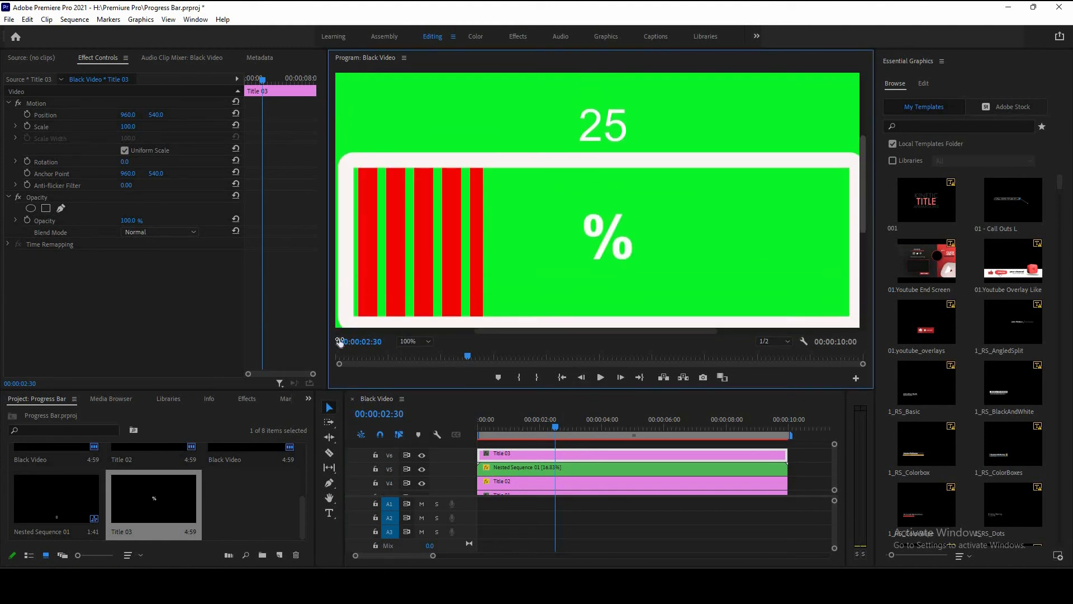
left_click_drag(152, 115, 120, 127)
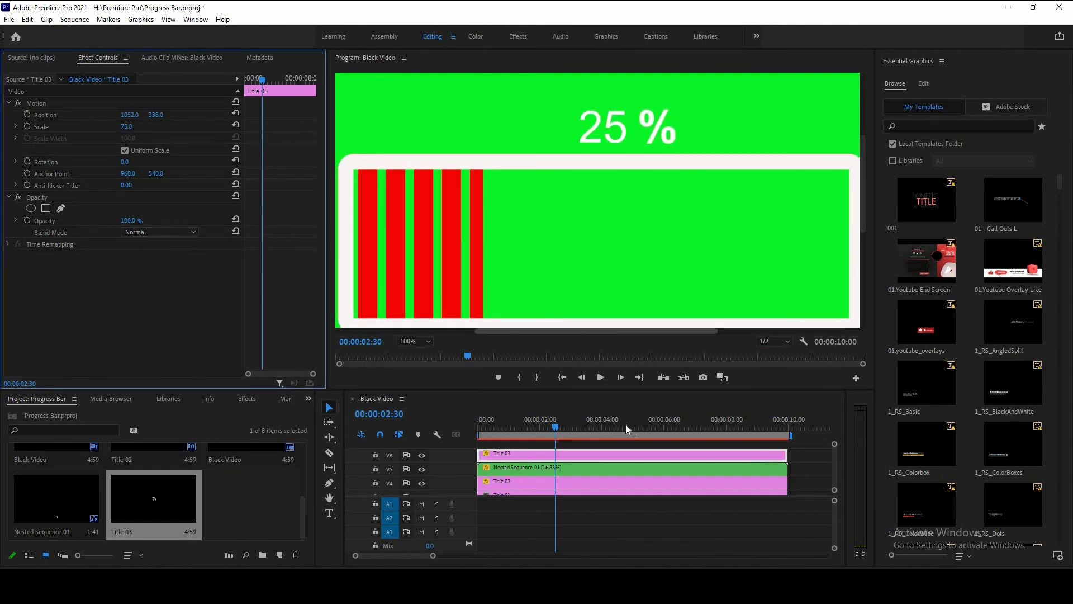
Step: Open the % title in the legacy title editor to inspect it, then close the editor
left_click(811, 463)
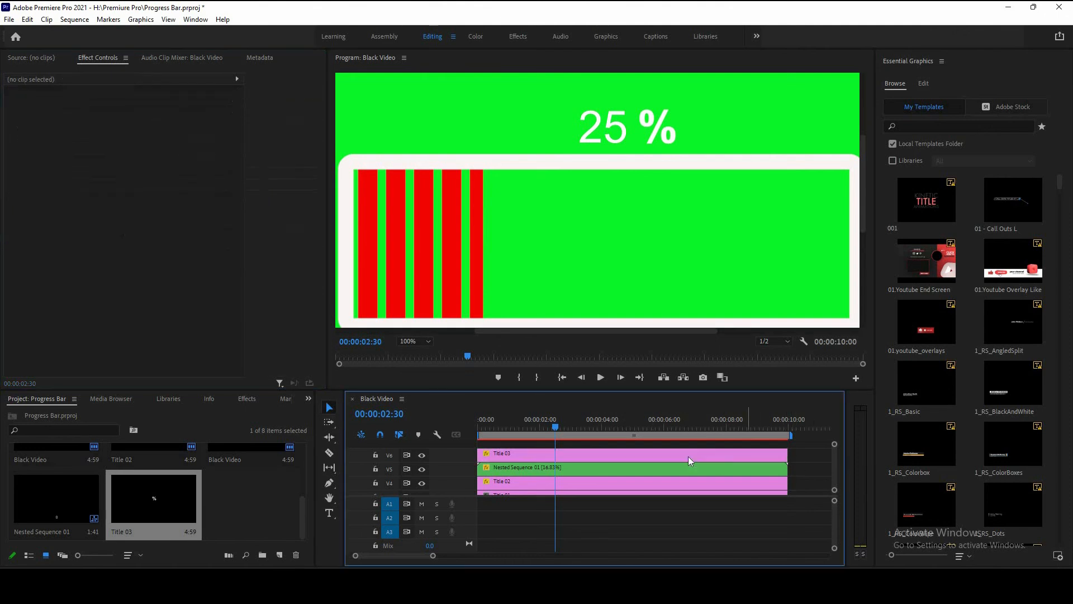
left_click(689, 457)
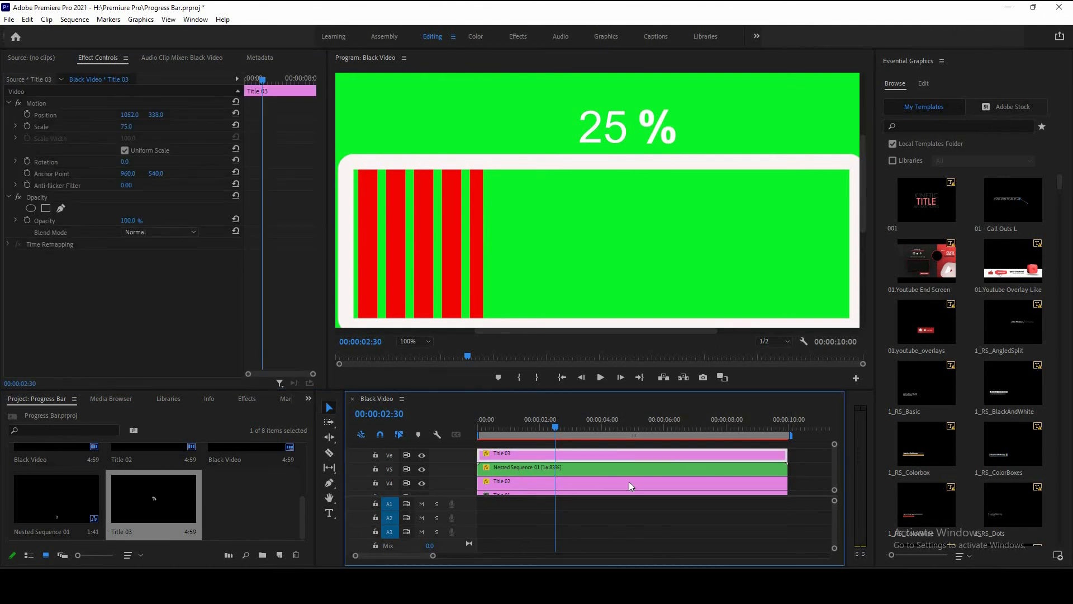
double_click(615, 455)
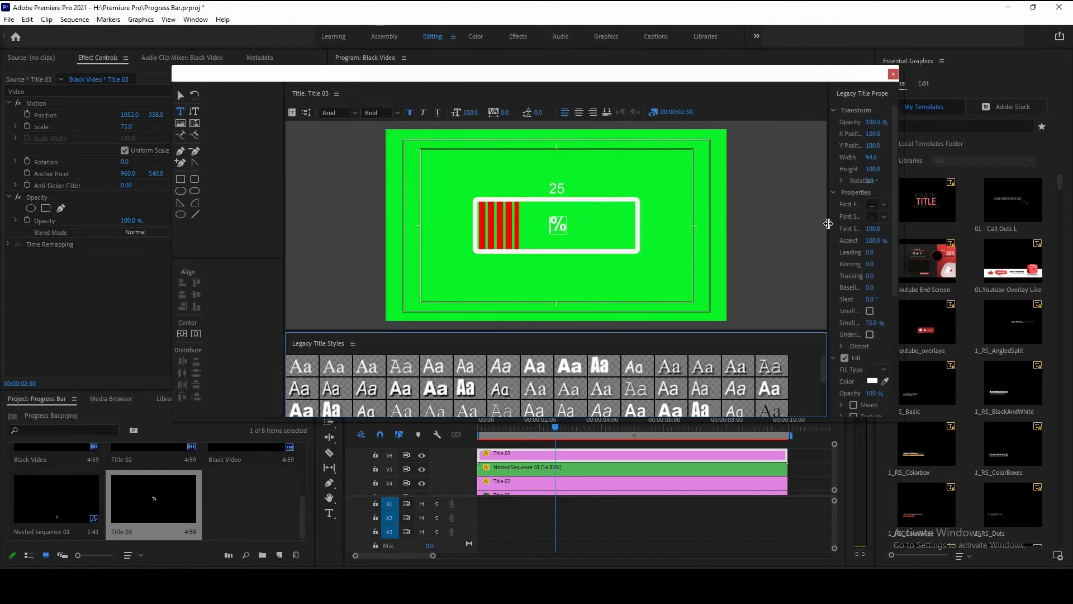
left_click_drag(710, 254, 709, 255)
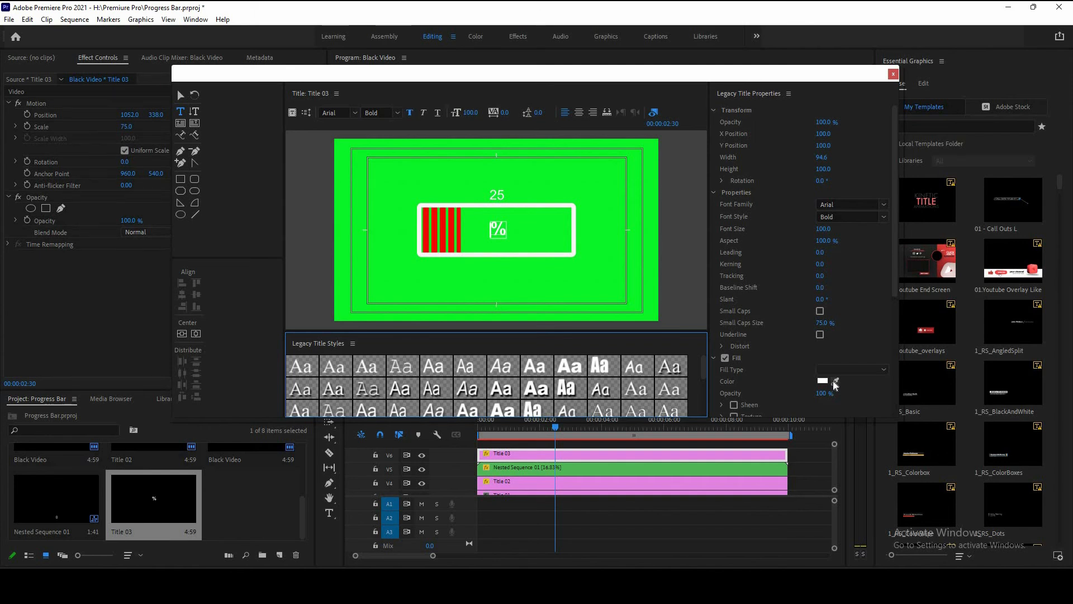
left_click(525, 196)
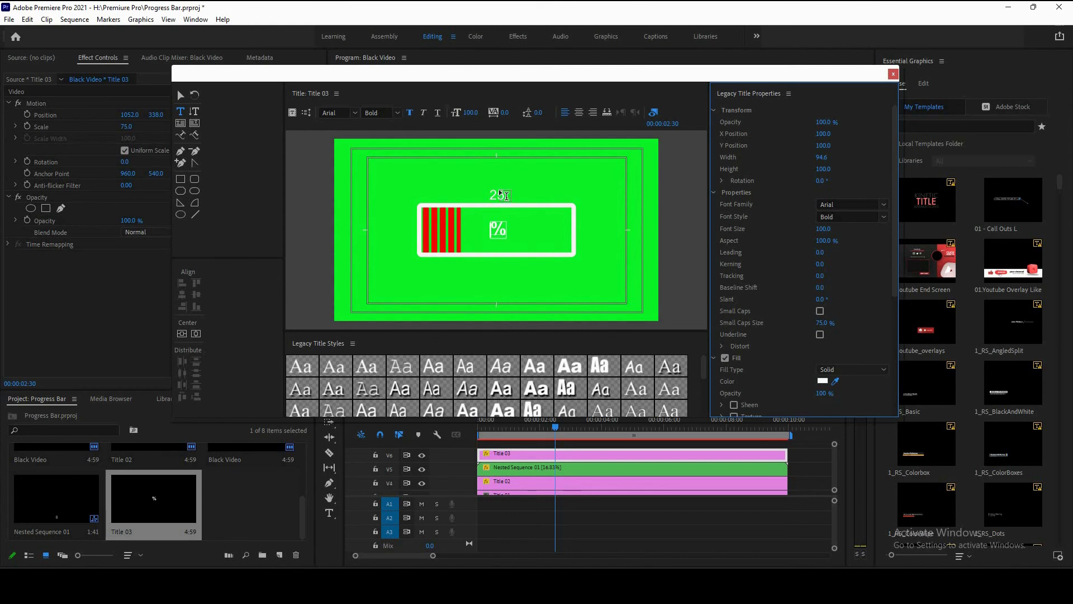
left_click(894, 74)
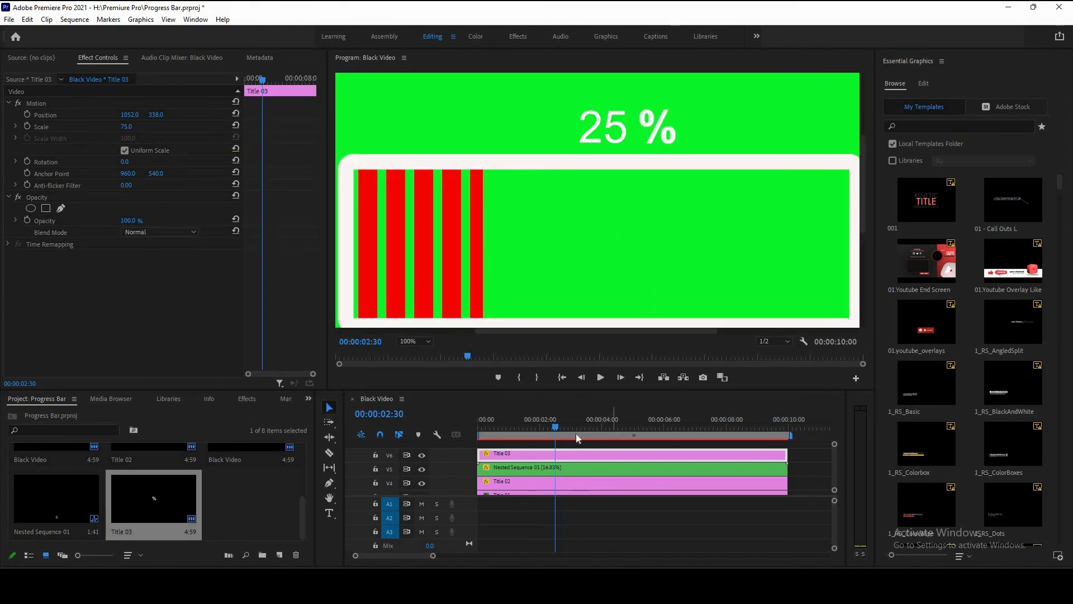
Step: Fit the program view and play back the whole progress bar animation from the start, scrubbing through it
scroll(548, 468, "down", 3)
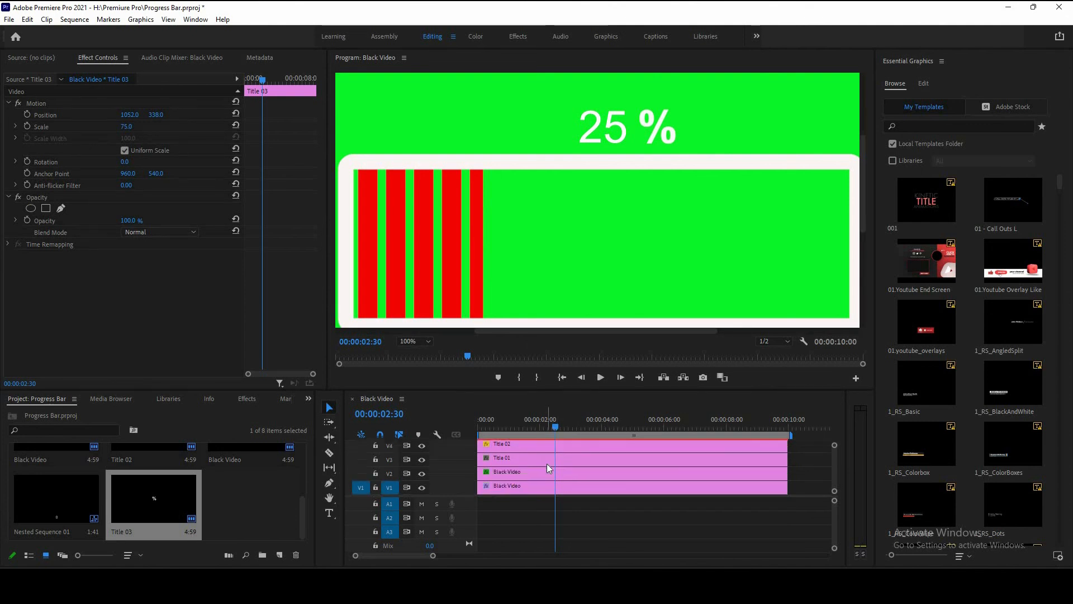
key("minus")
left_click_drag(522, 427, 651, 439)
key("space")
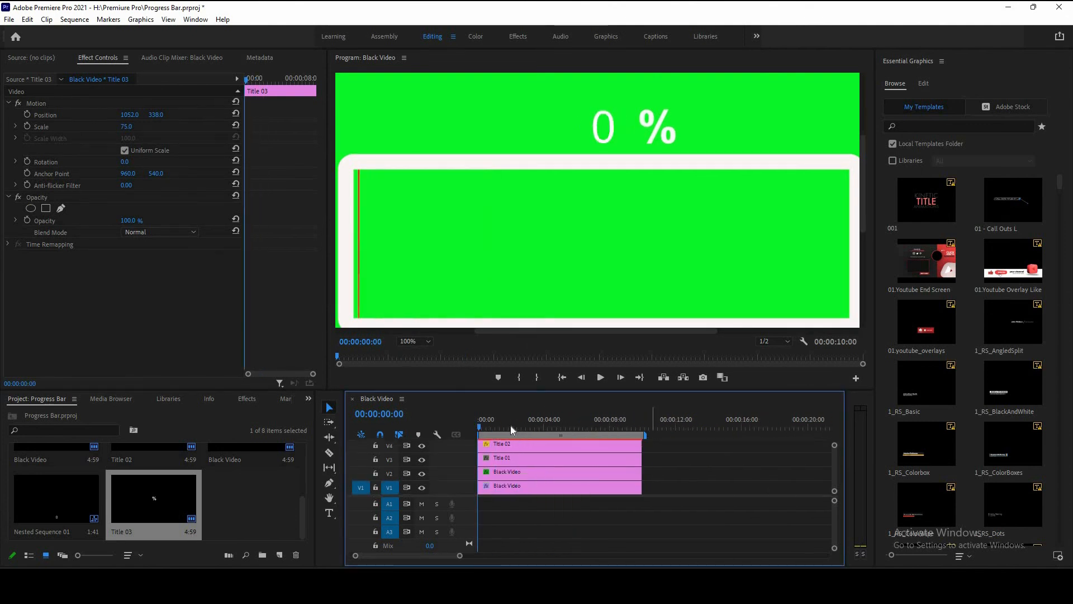
left_click(414, 341)
left_click(413, 352)
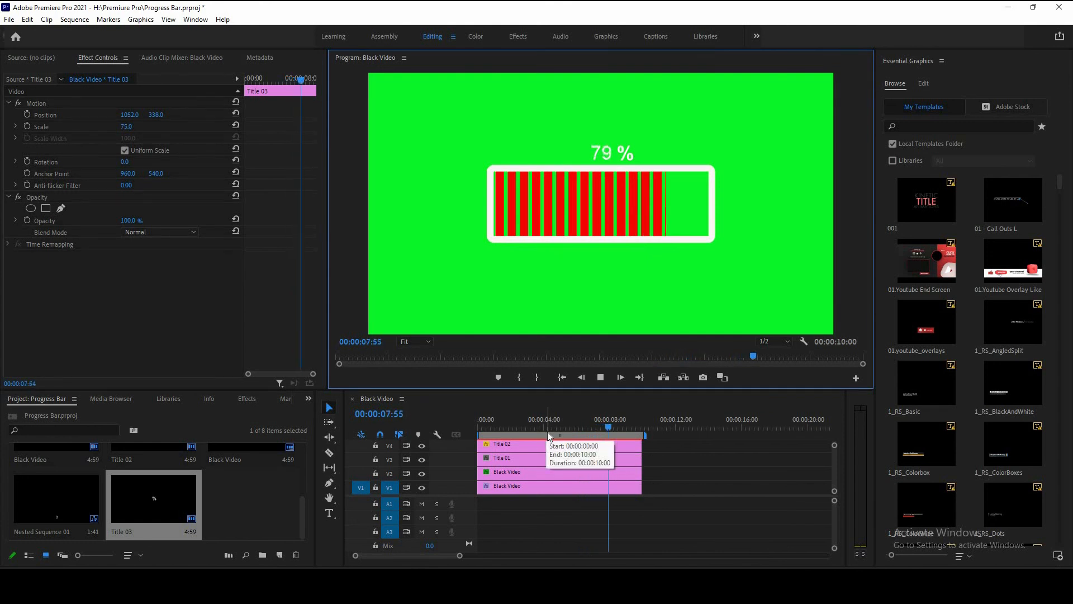
key("space")
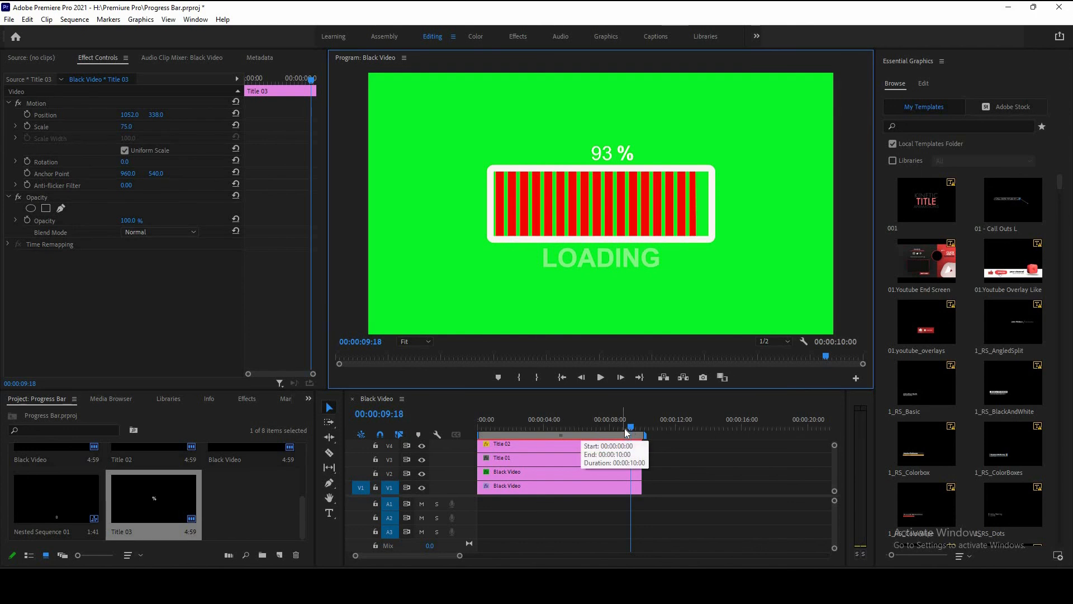
left_click_drag(629, 427, 579, 429)
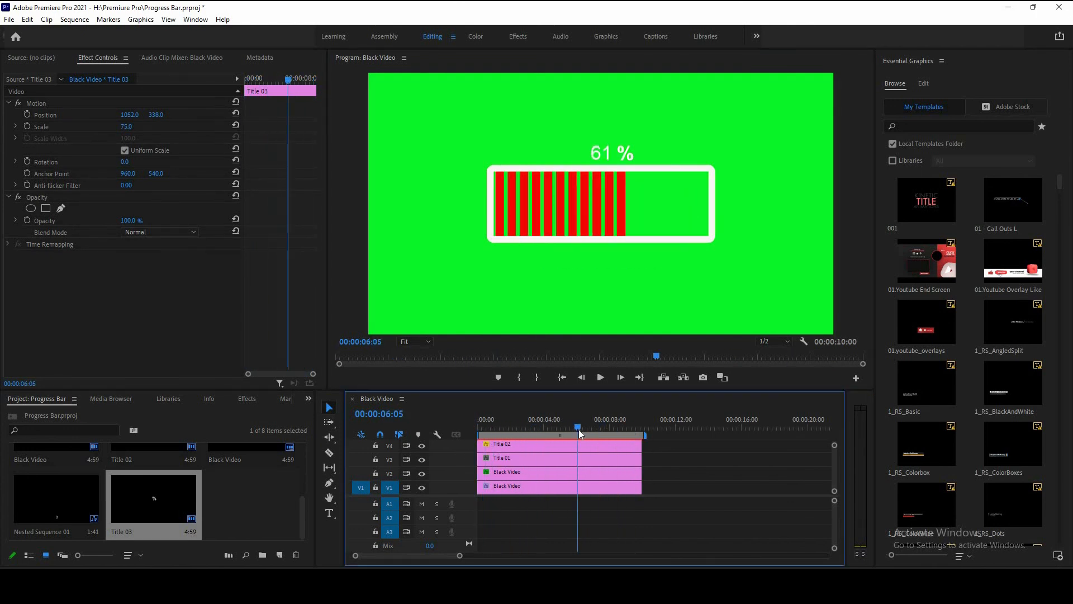